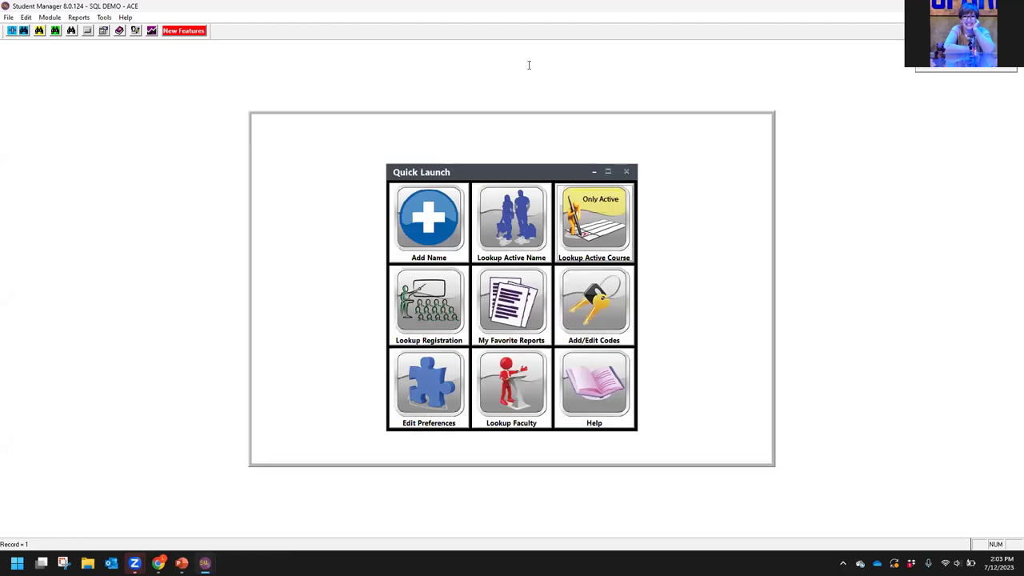
- Email 'hi' to all 9 students of course 23FACE210, also sending the instructor a copy
click(722, 168)
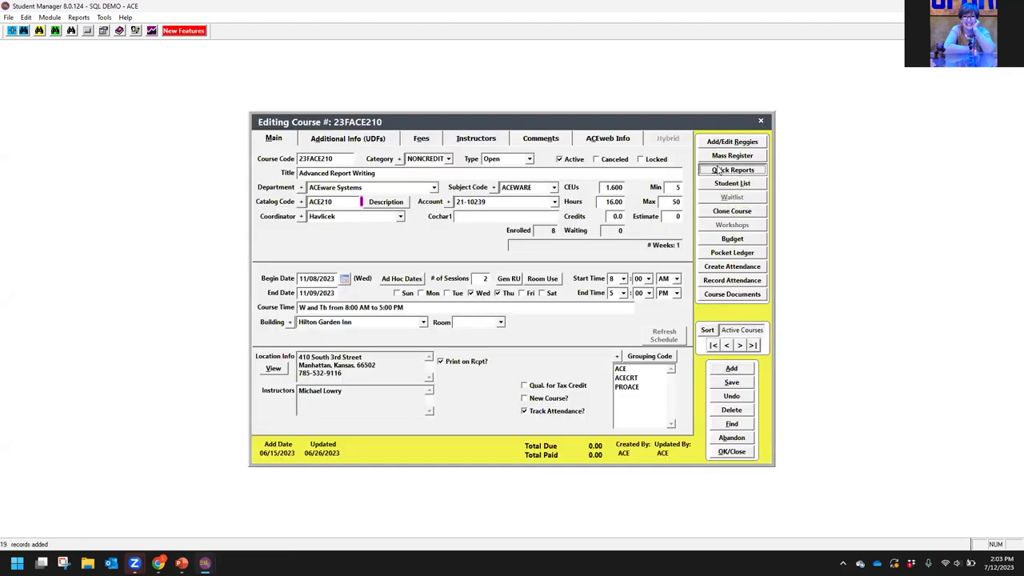
click(504, 278)
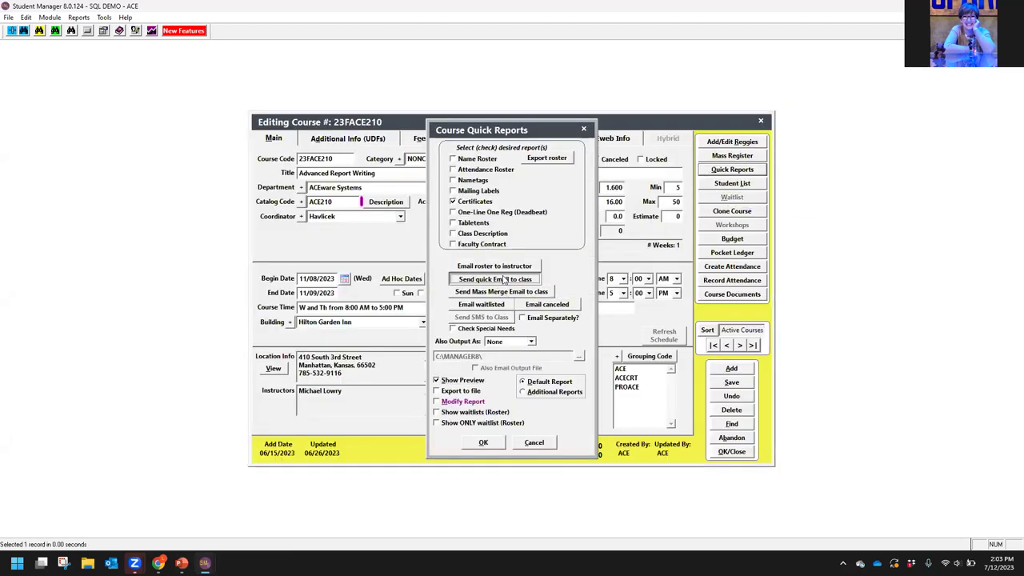
click(479, 309)
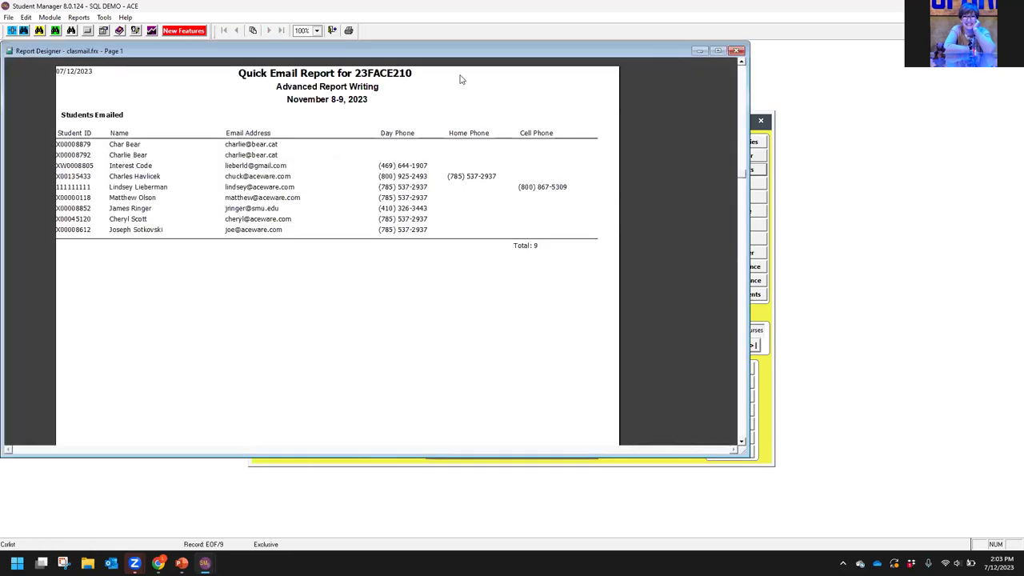
click(737, 51)
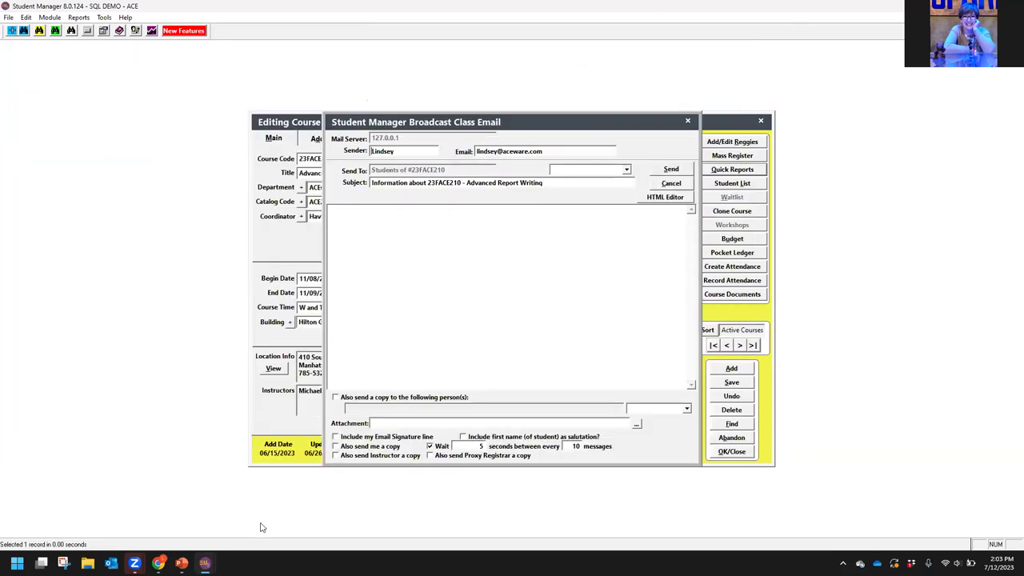
click(336, 455)
click(445, 256)
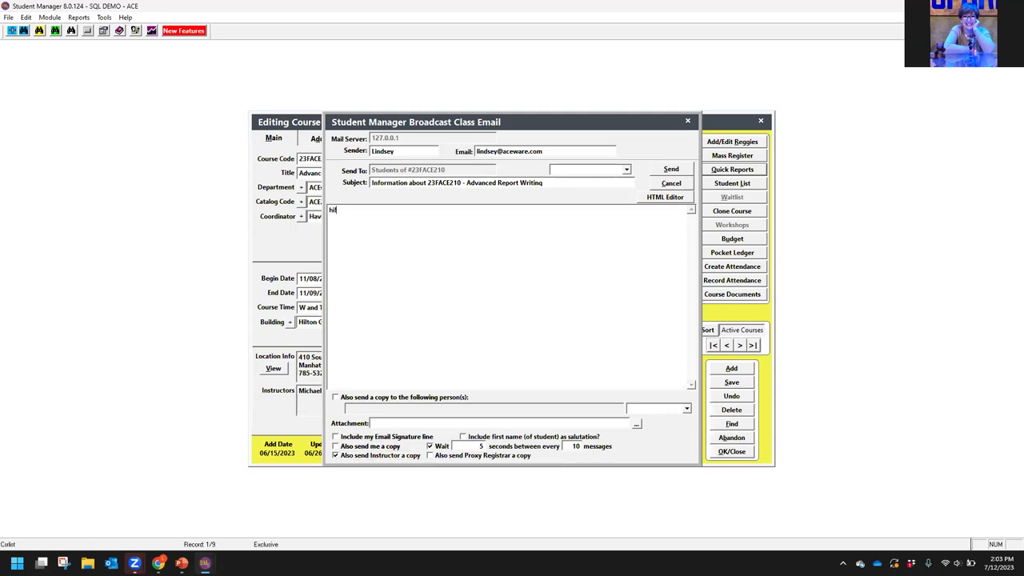
click(678, 169)
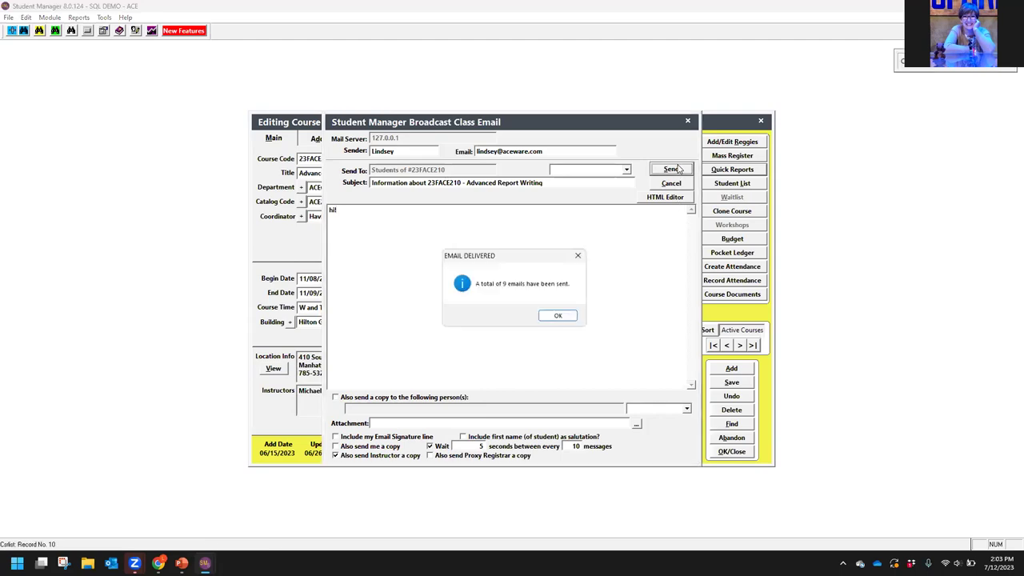
- Dismiss the delivery notice and start another all-students quick email for 23FACE210, closing the preview
click(555, 316)
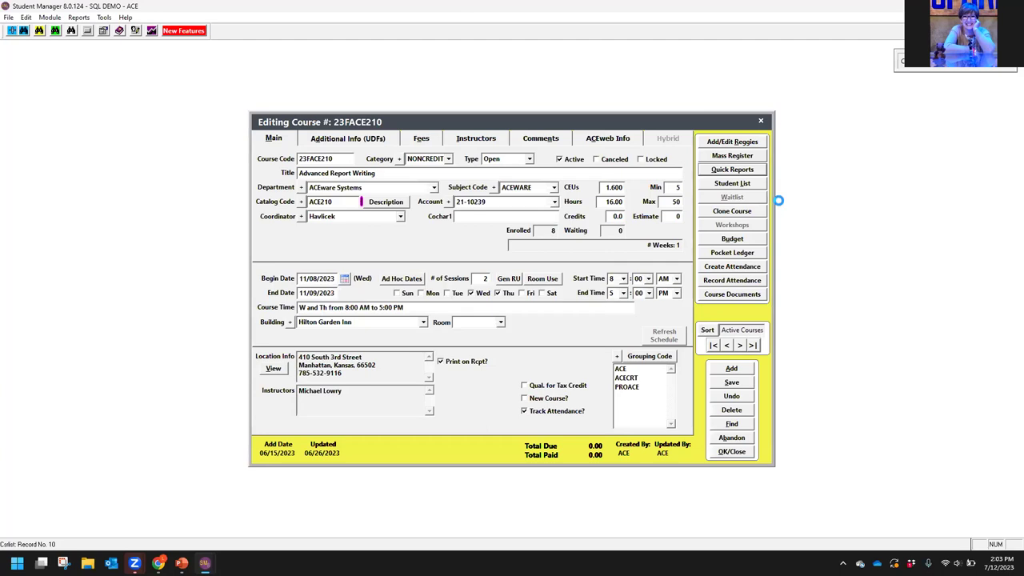
click(728, 170)
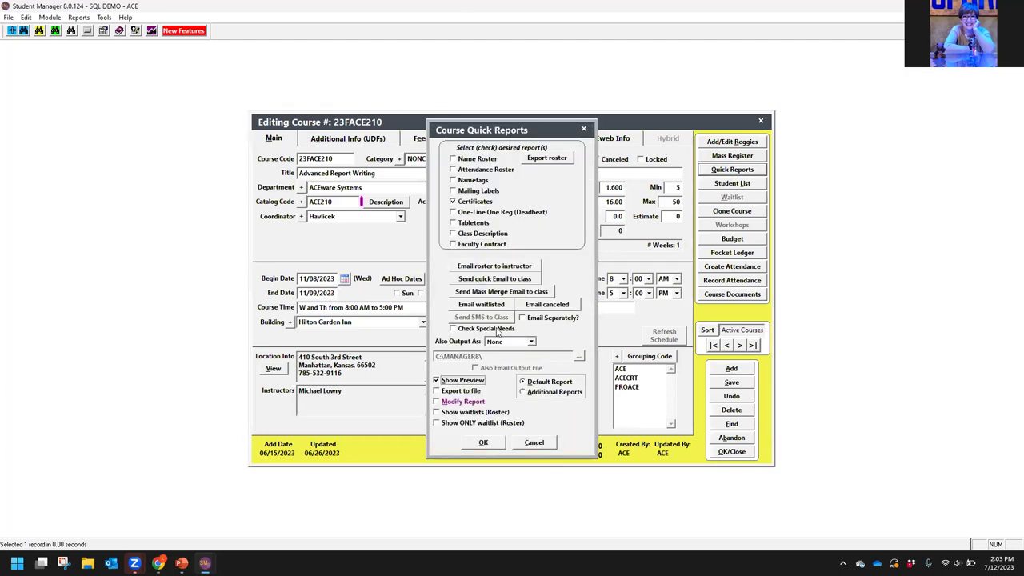
click(480, 278)
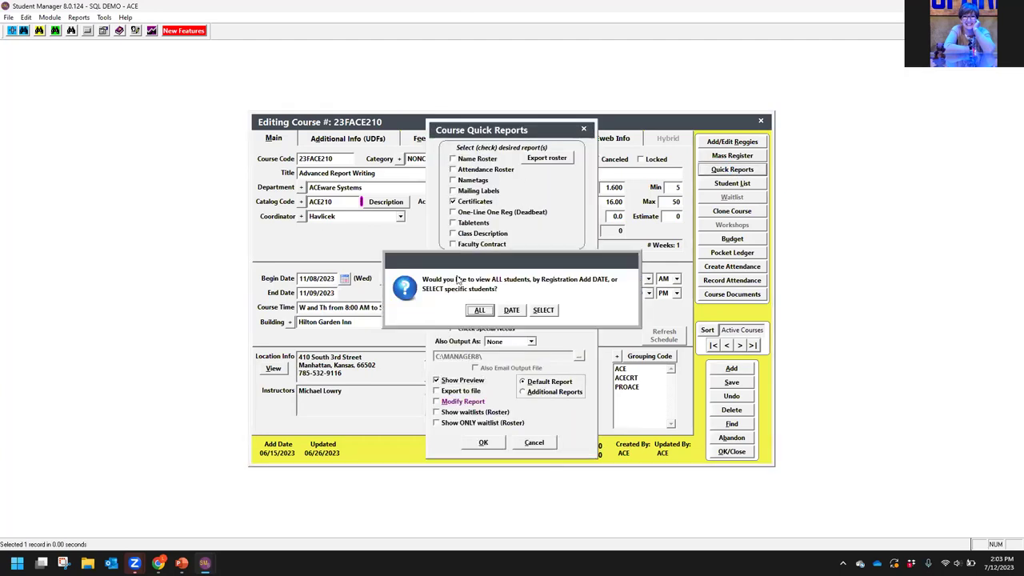
click(489, 313)
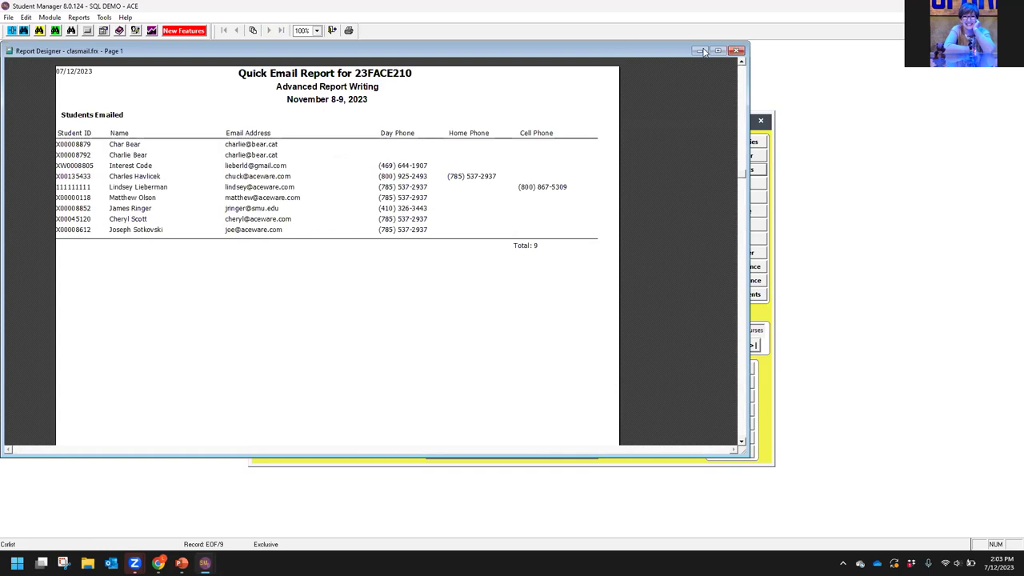
click(740, 51)
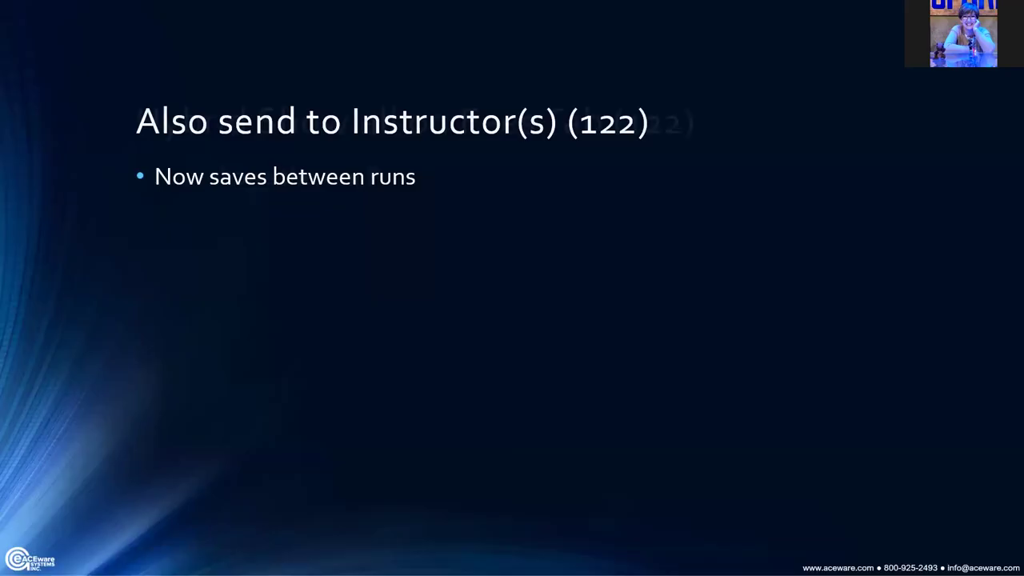
- Advance to the Hybrid Show all slide, then cancel the unsent email and close Course Quick Reports
key(Right)
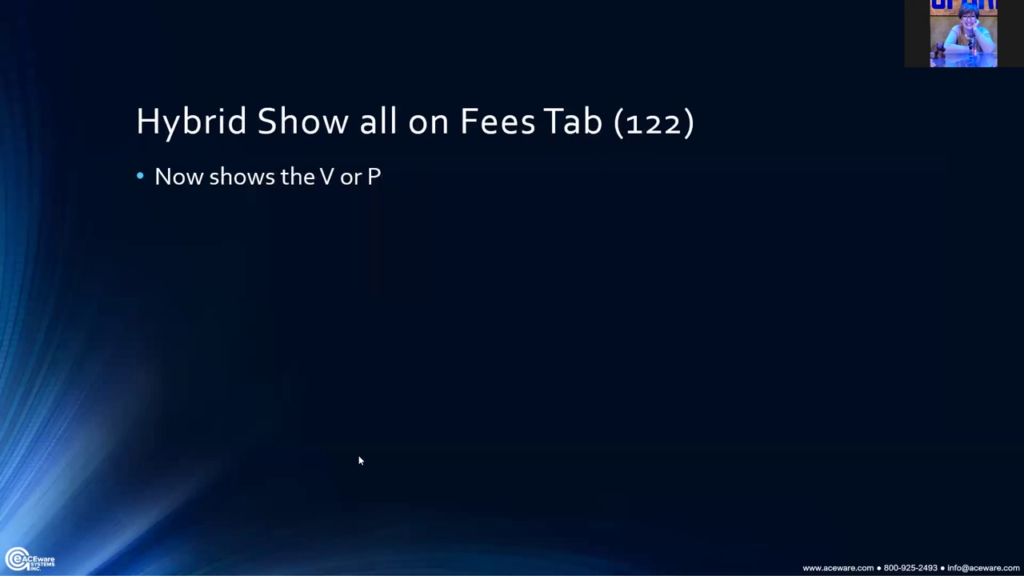
key(alt+Tab)
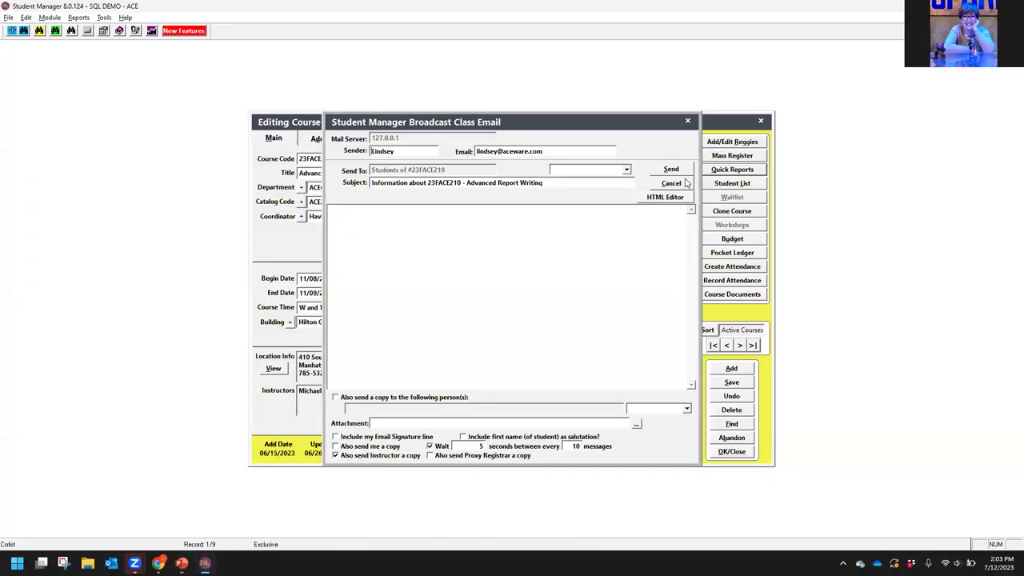
click(671, 183)
key(Escape)
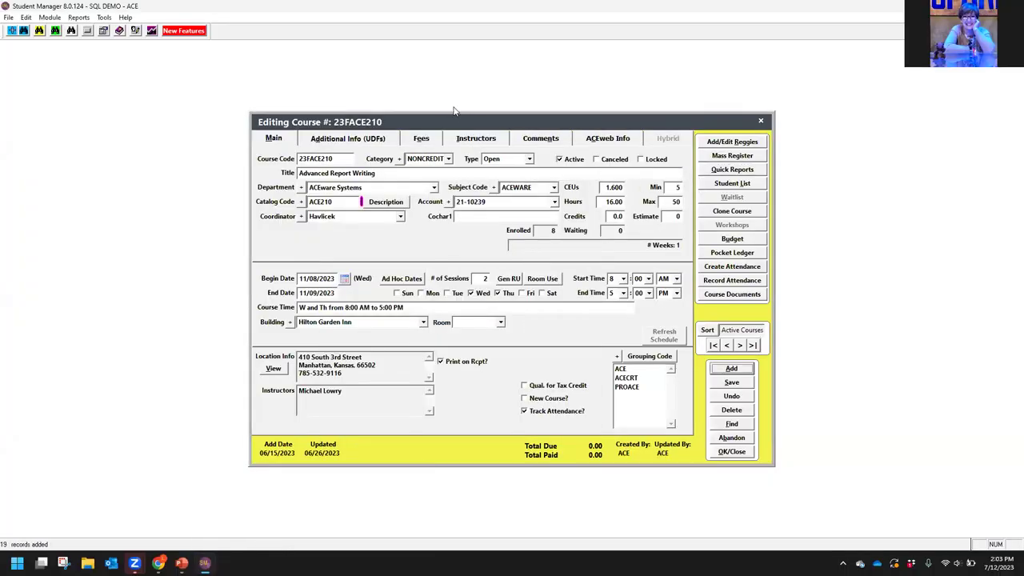
- Check the fees of 23FACE210 and 23FACE300, then search for and open course 23SHYBRID
click(426, 139)
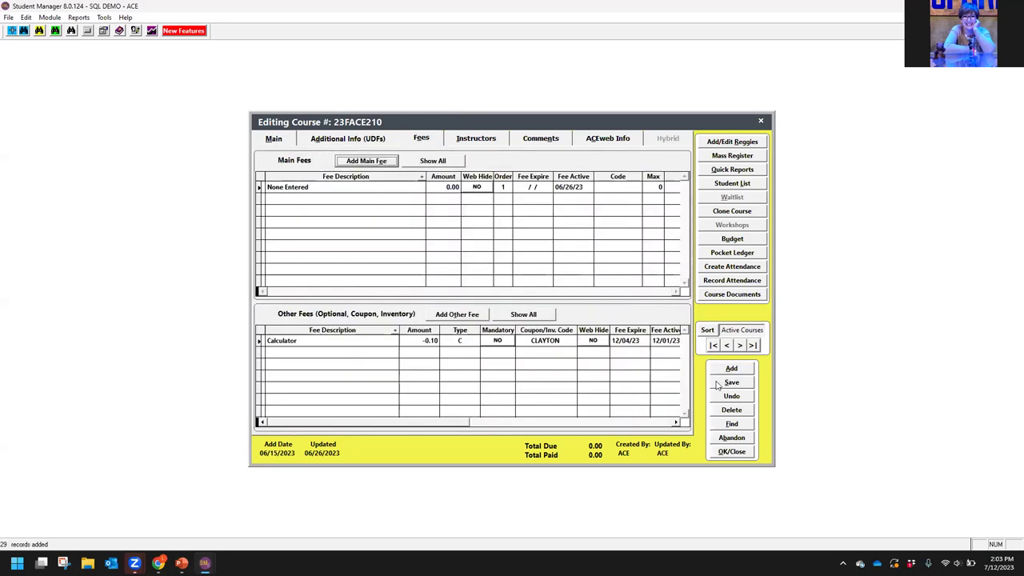
click(739, 345)
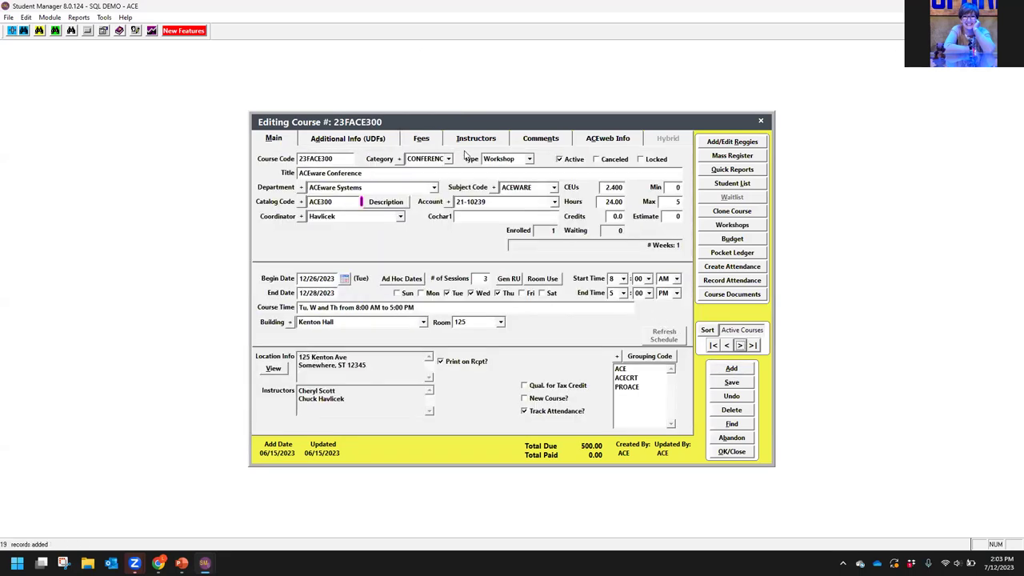
click(426, 139)
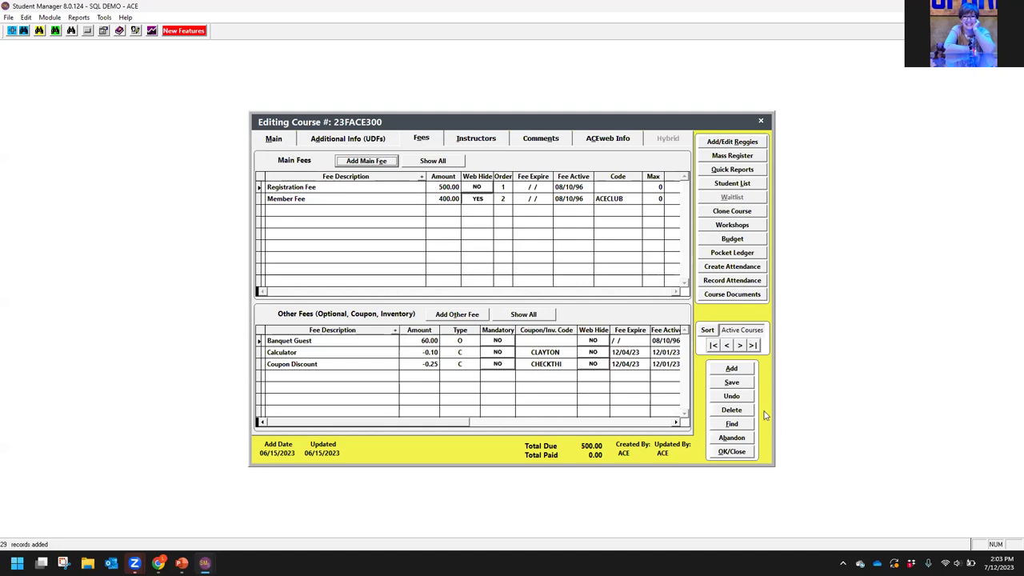
click(720, 423)
text(ACE300)
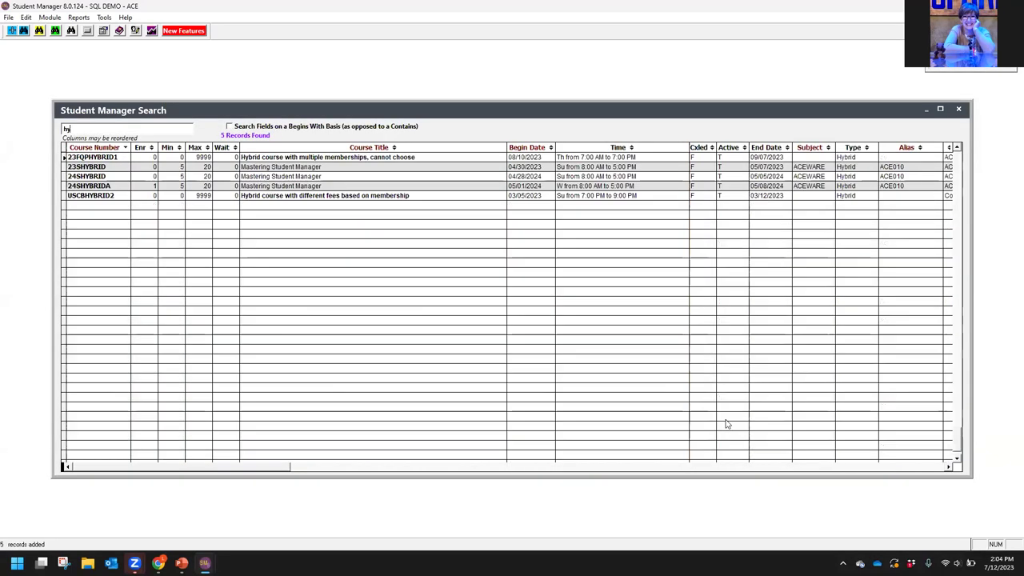
key(Down)
key(Return)
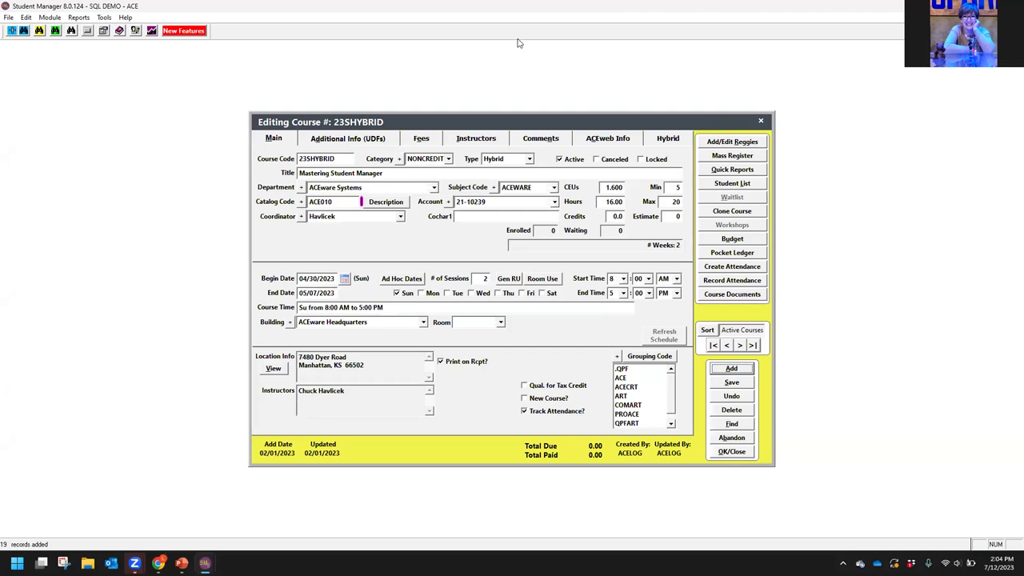
- Show all main fees for 23SHYBRID, widening the grid to reveal the P/V Hybrid column
click(416, 143)
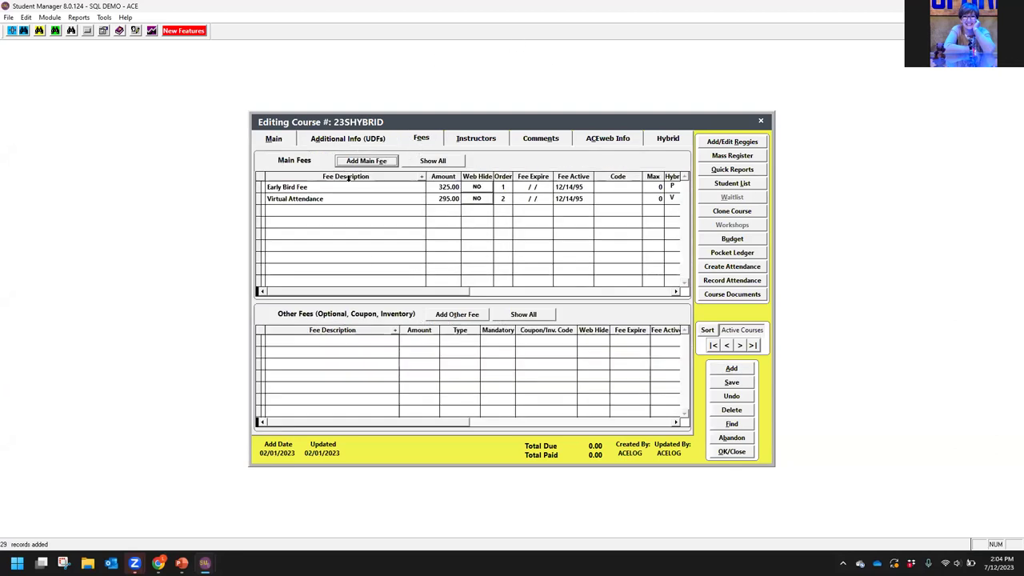
click(446, 162)
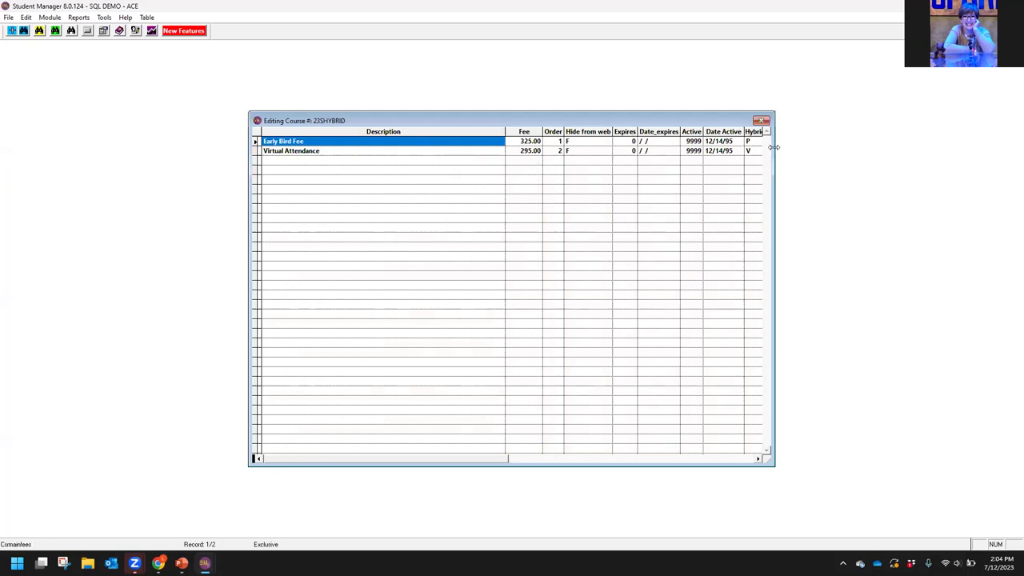
drag(774, 147, 814, 147)
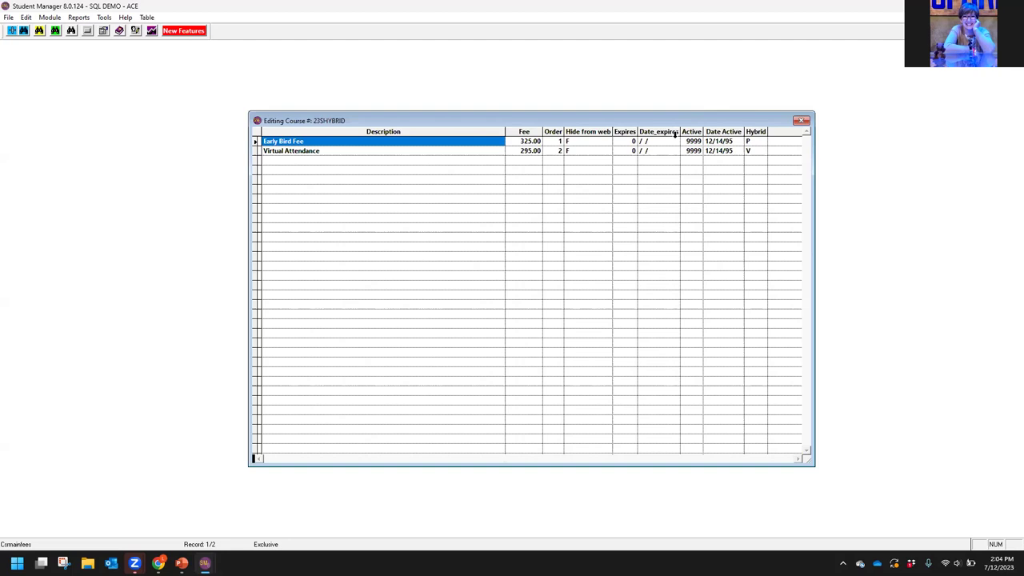
key(Escape)
- Return to the slideshow and advance to the 'Cancel Membership (123)' slide
key(alt+Tab)
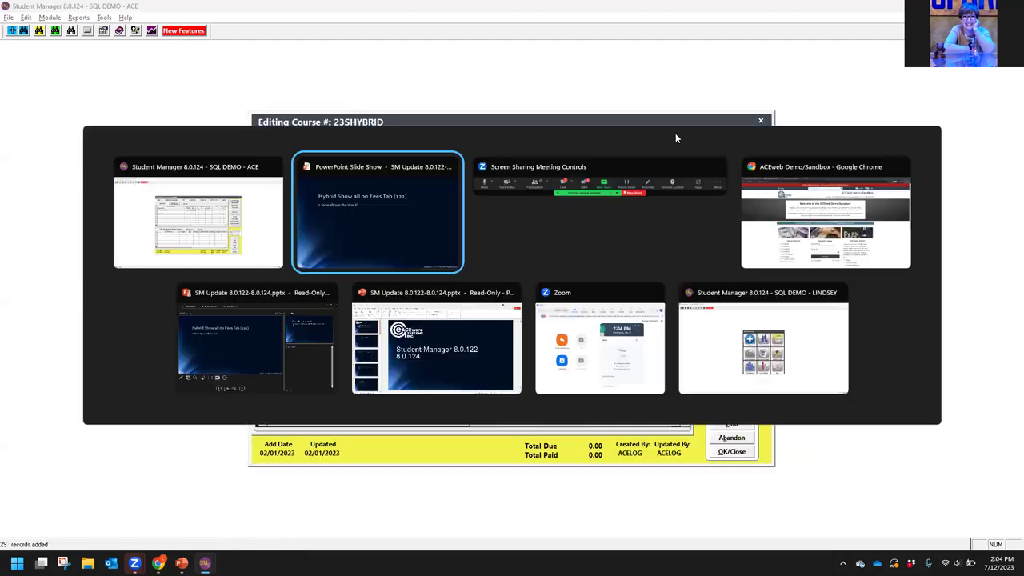
key(Right)
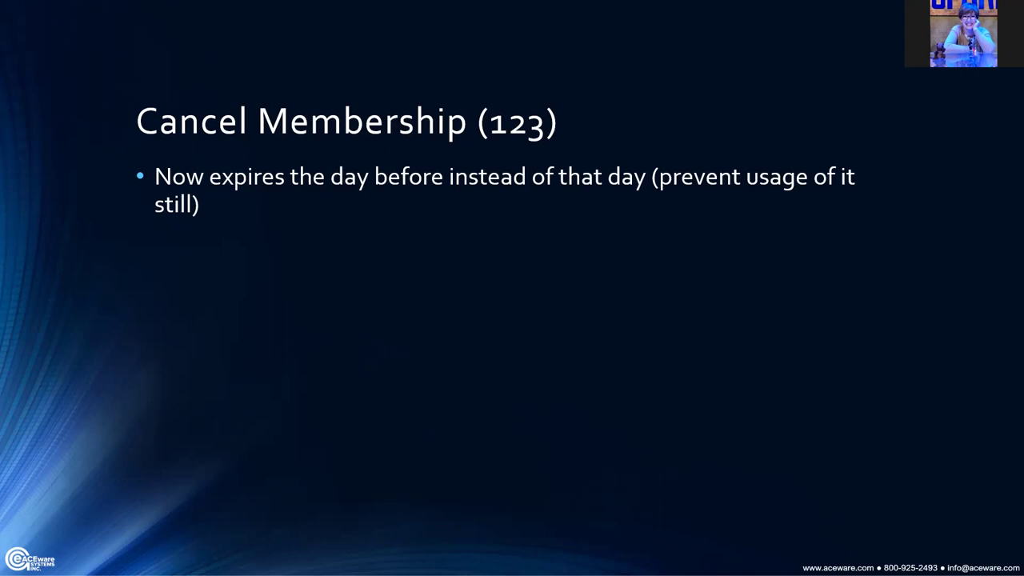
key(Right)
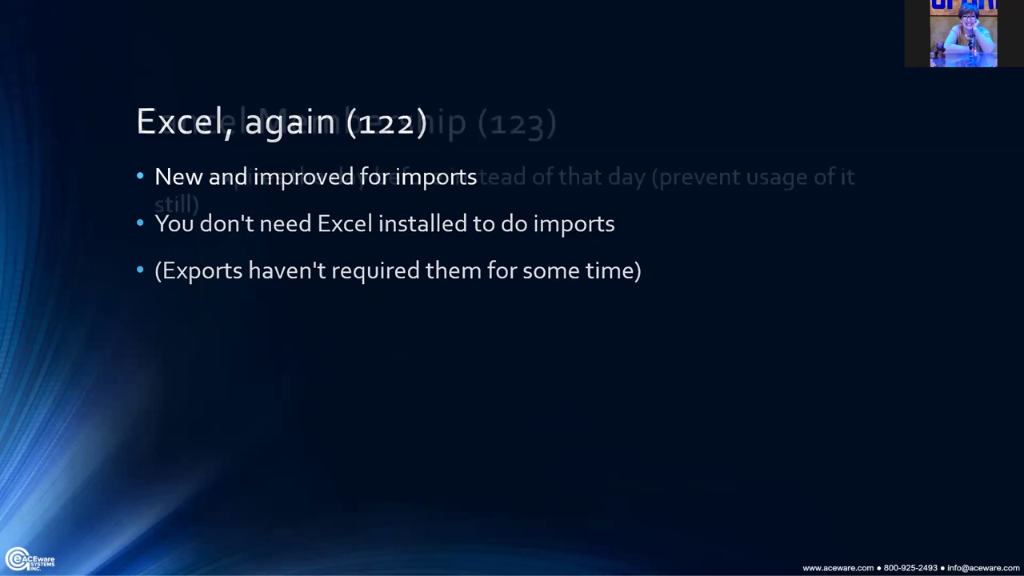
key(Right)
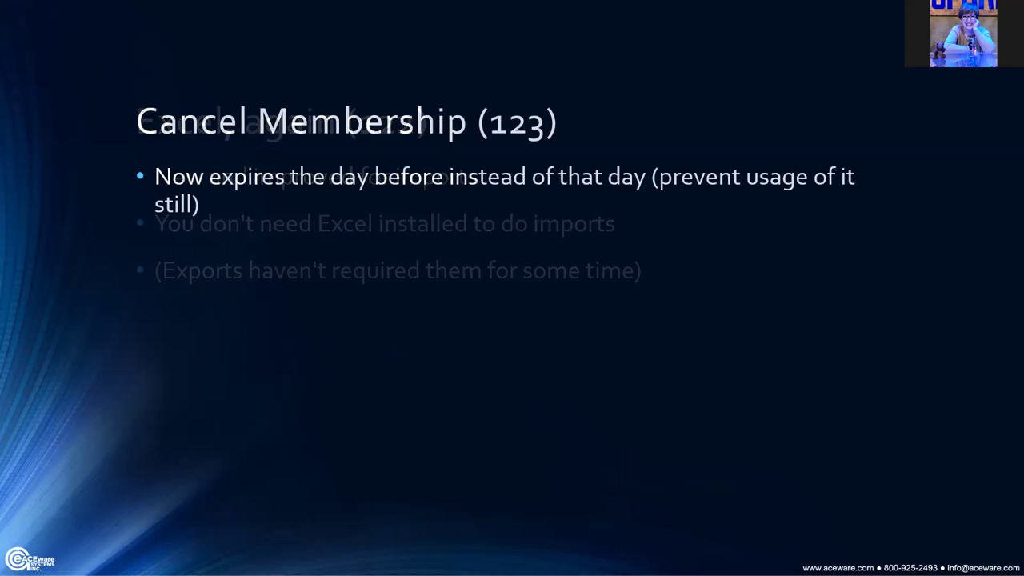
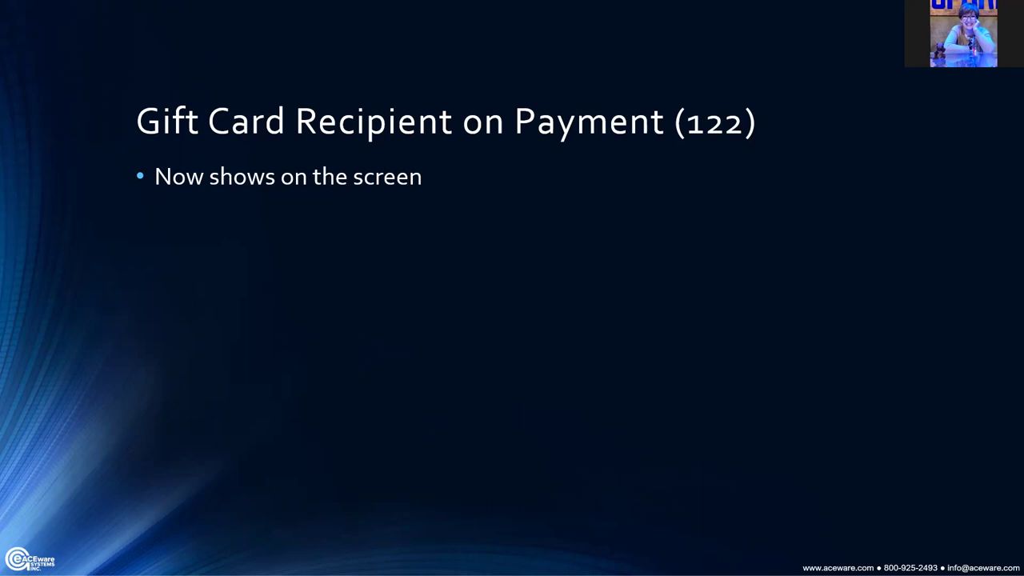
- Switch from the PowerPoint slideshow to Student Manager
key(alt+Tab)
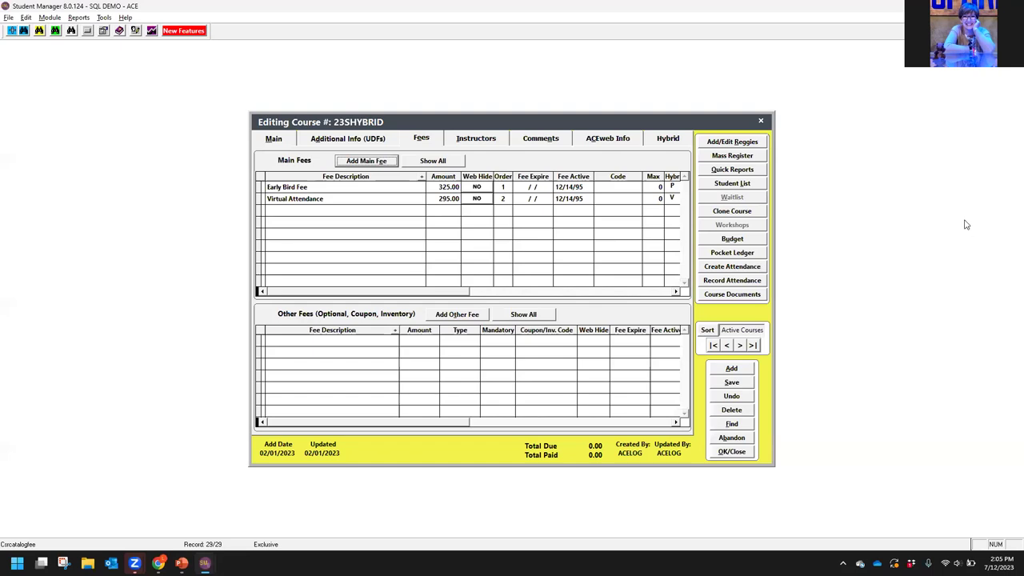
- Search 'gift' to open course 23GIFTCARD and review a registrant's 50.00 gift card payment
click(743, 426)
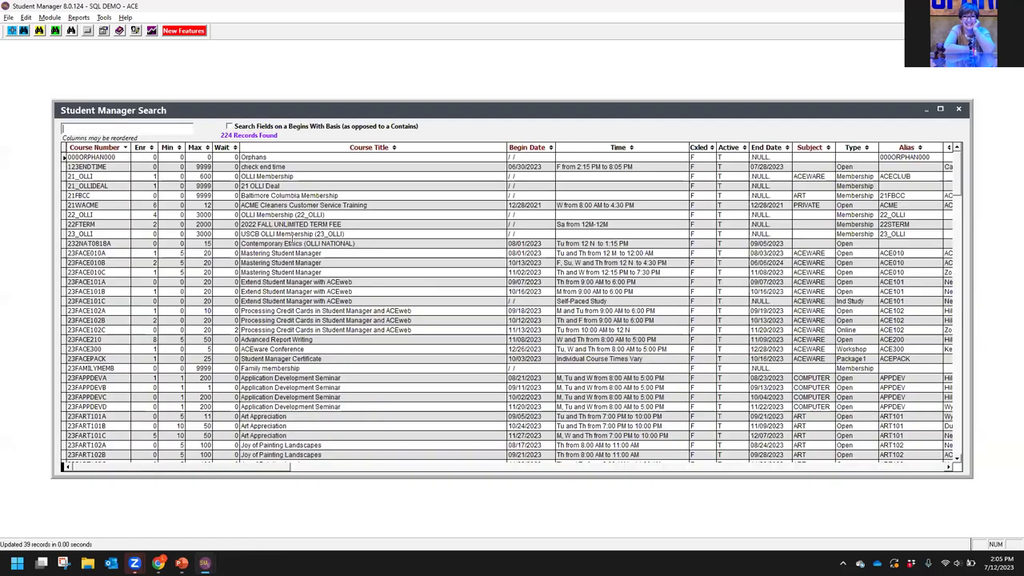
text(gift)
key(Return)
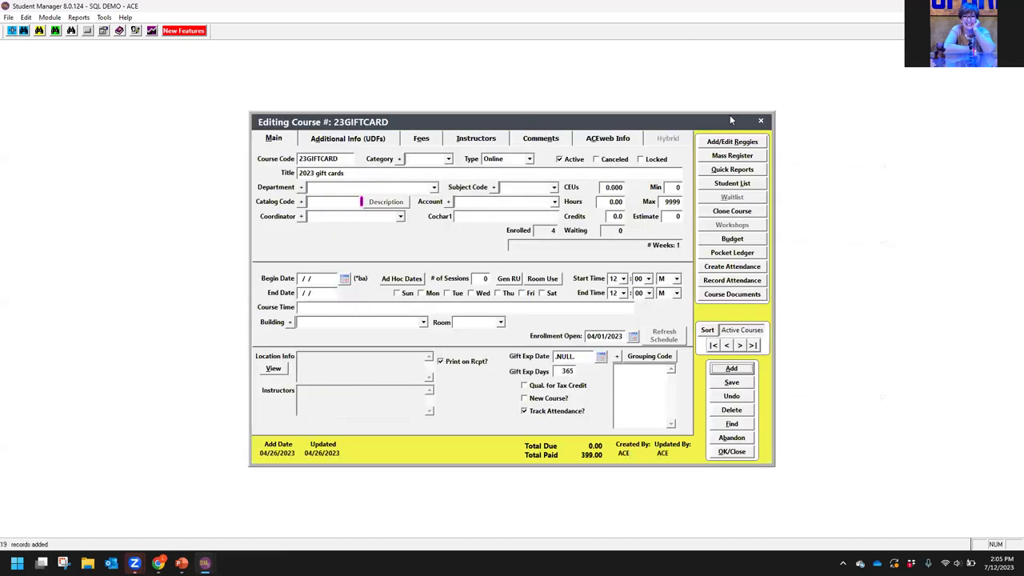
click(750, 142)
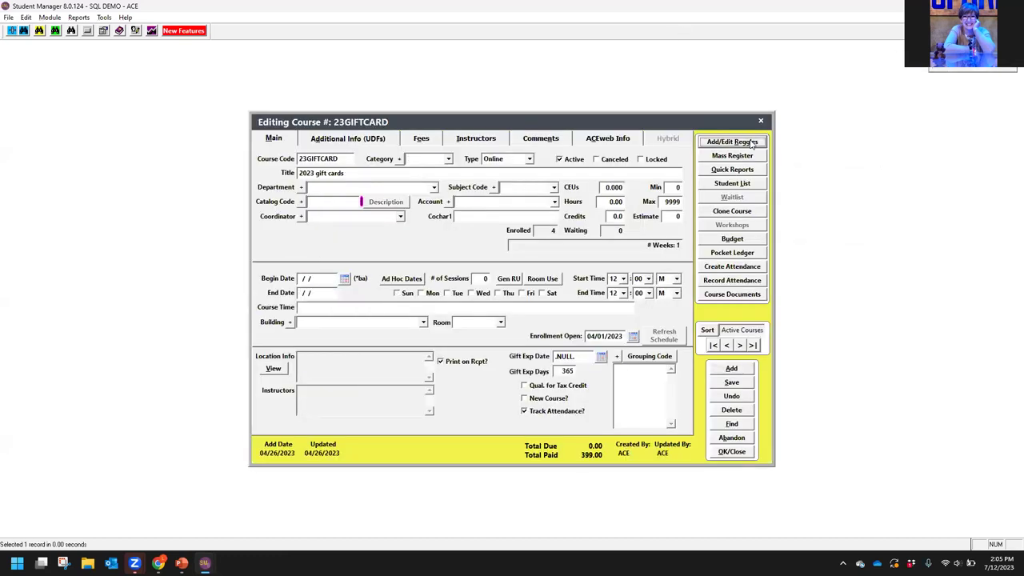
click(726, 145)
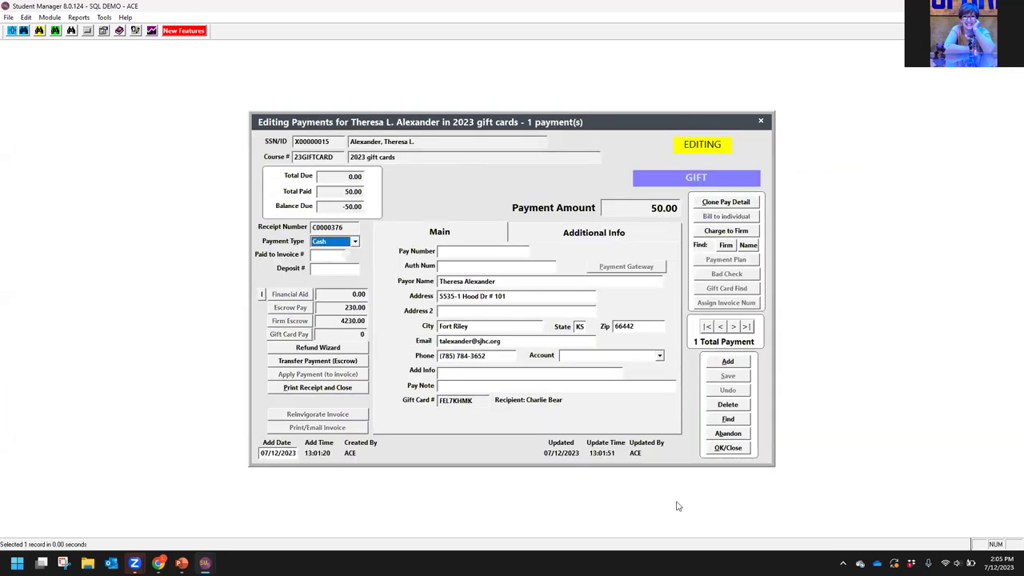
click(730, 445)
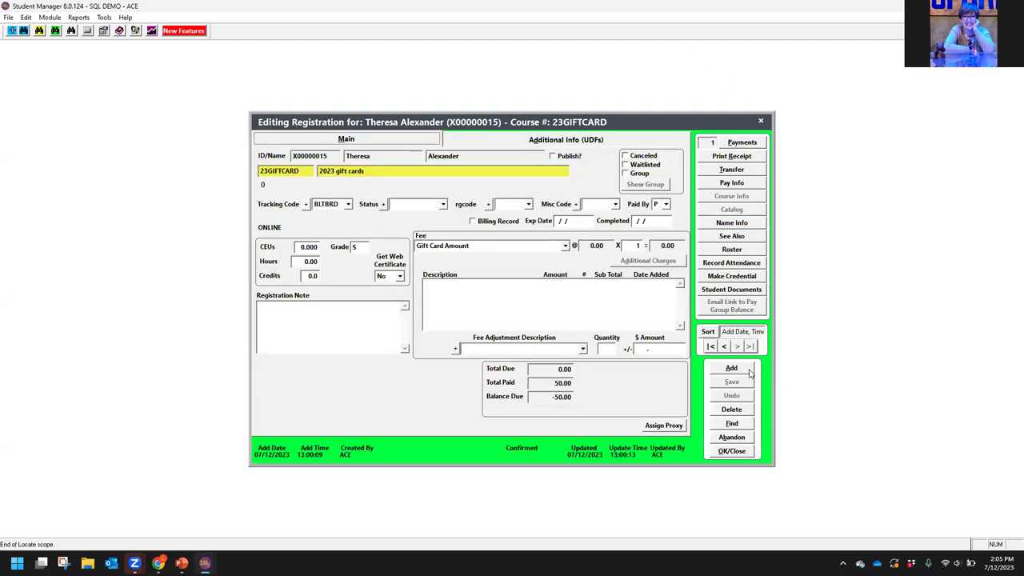
- Register another student in 23GIFTCARD and try saving a 500.00 payment without a payment type
click(738, 369)
double_click(158, 263)
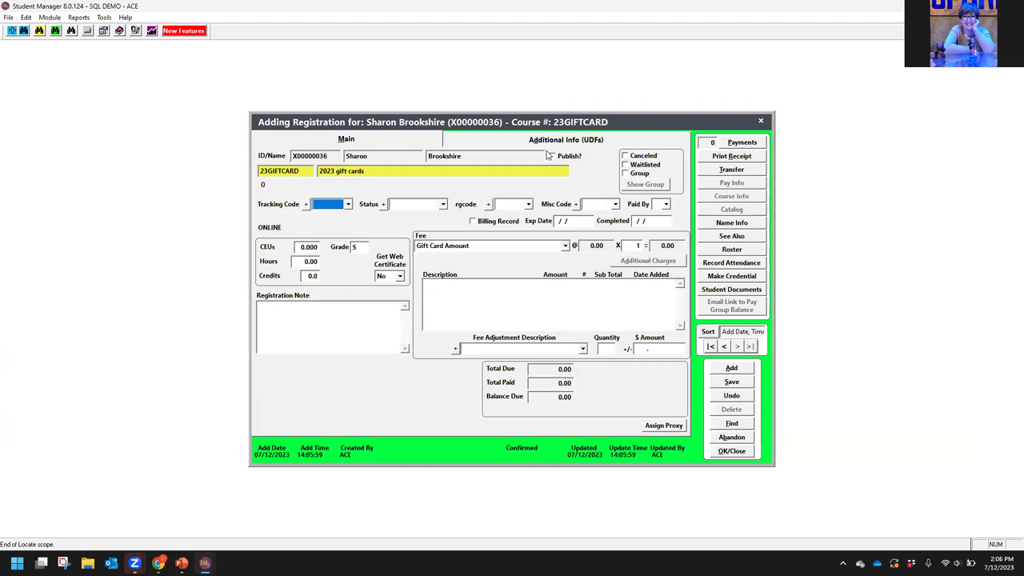
click(742, 143)
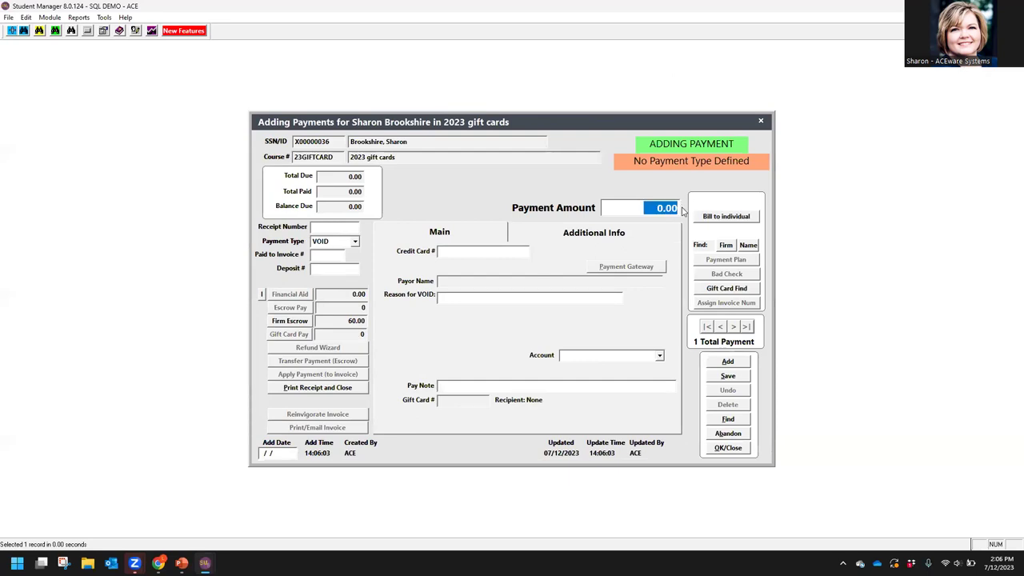
text(500)
key(Tab)
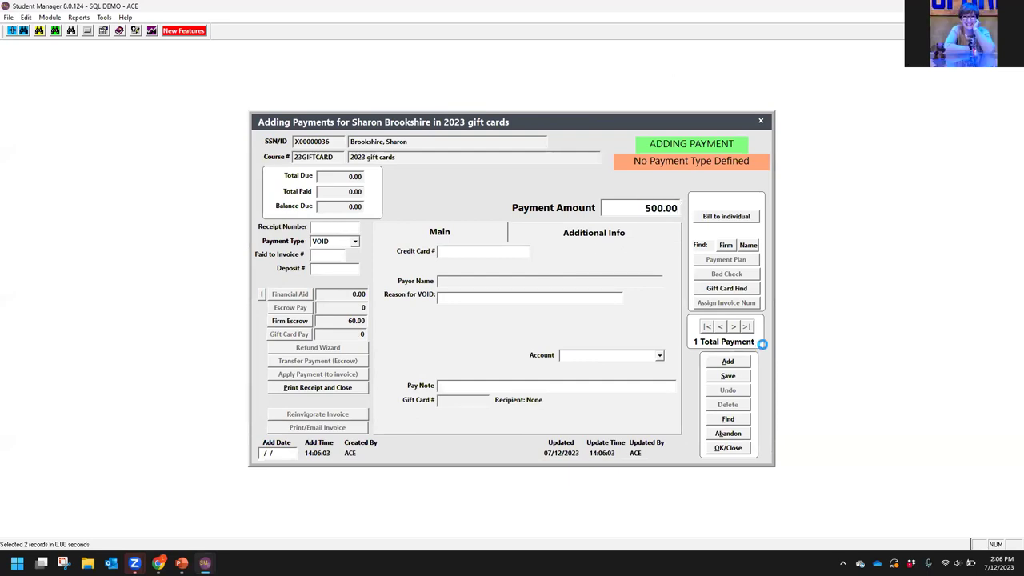
click(729, 377)
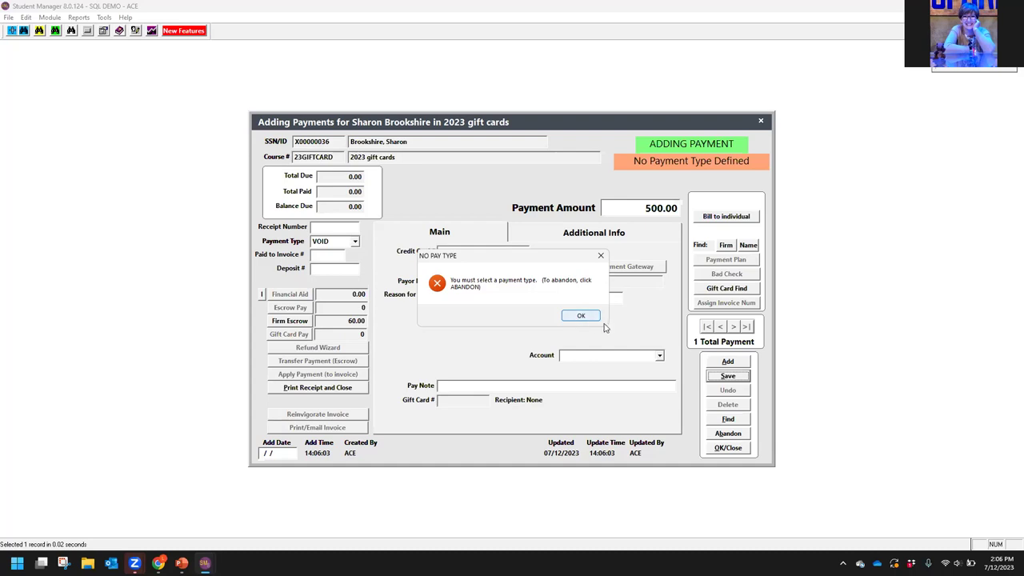
- Dismiss the error, set the 500.00 payment's type to Cash, and save it
click(593, 320)
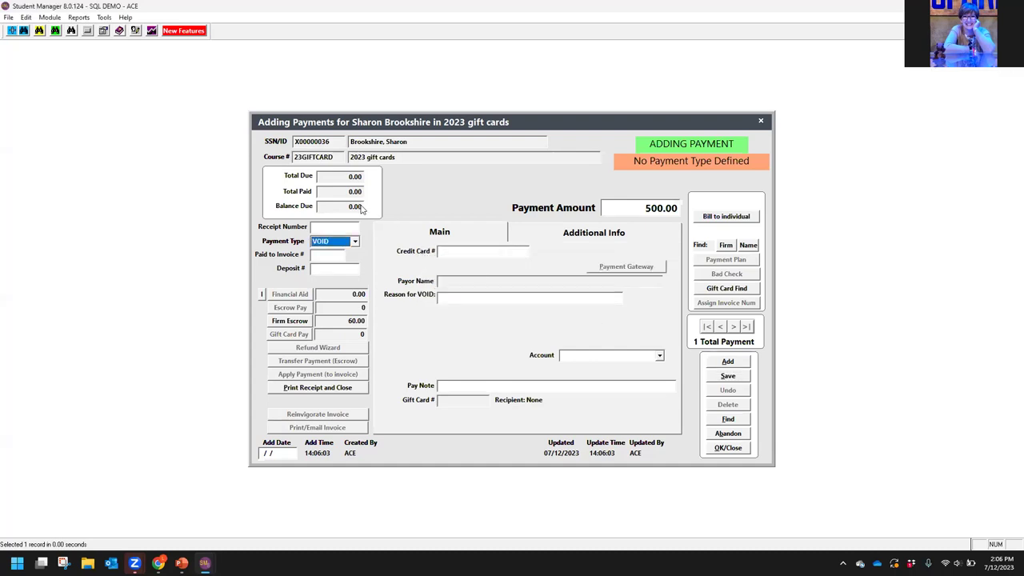
click(355, 242)
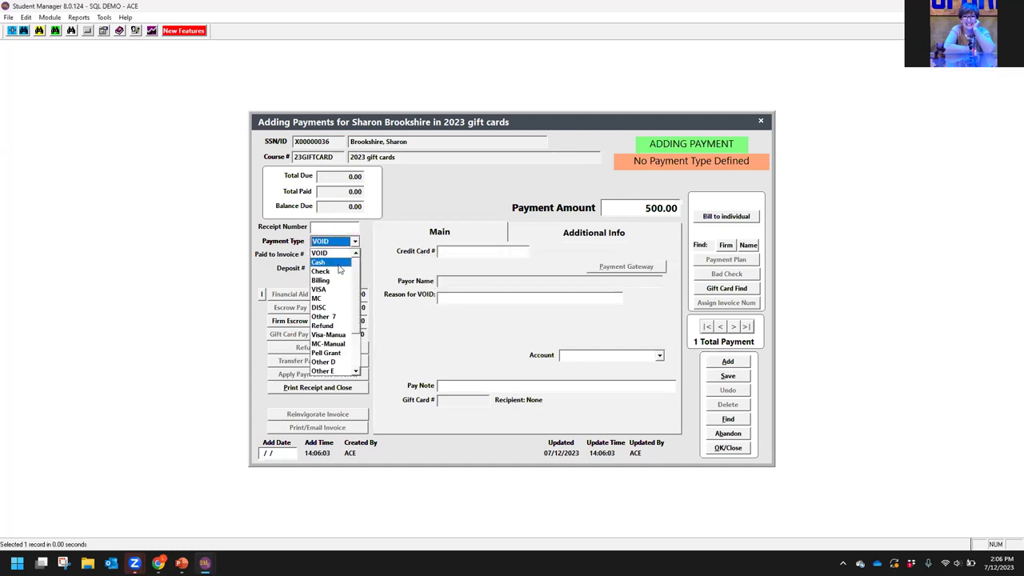
click(334, 262)
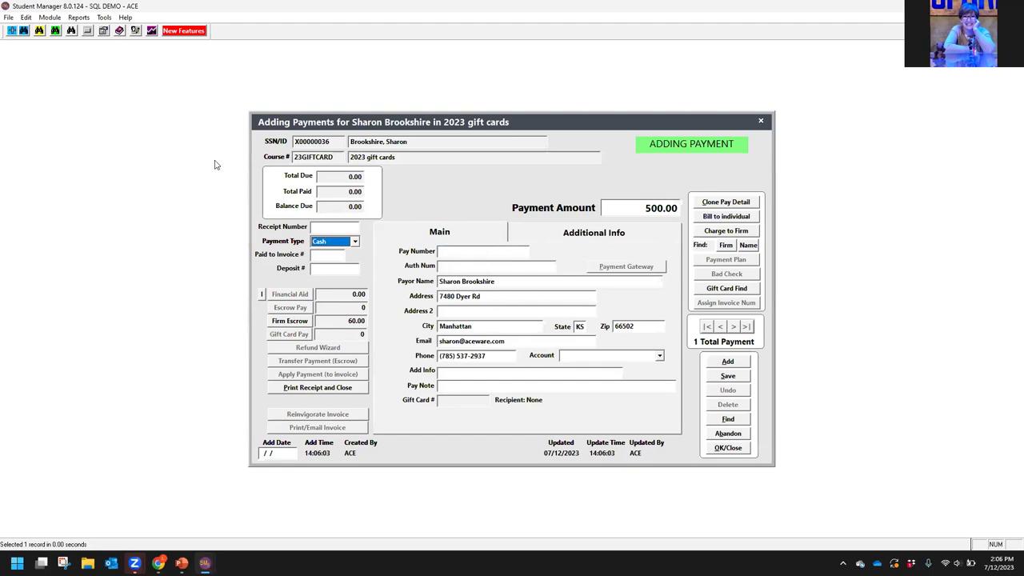
click(727, 376)
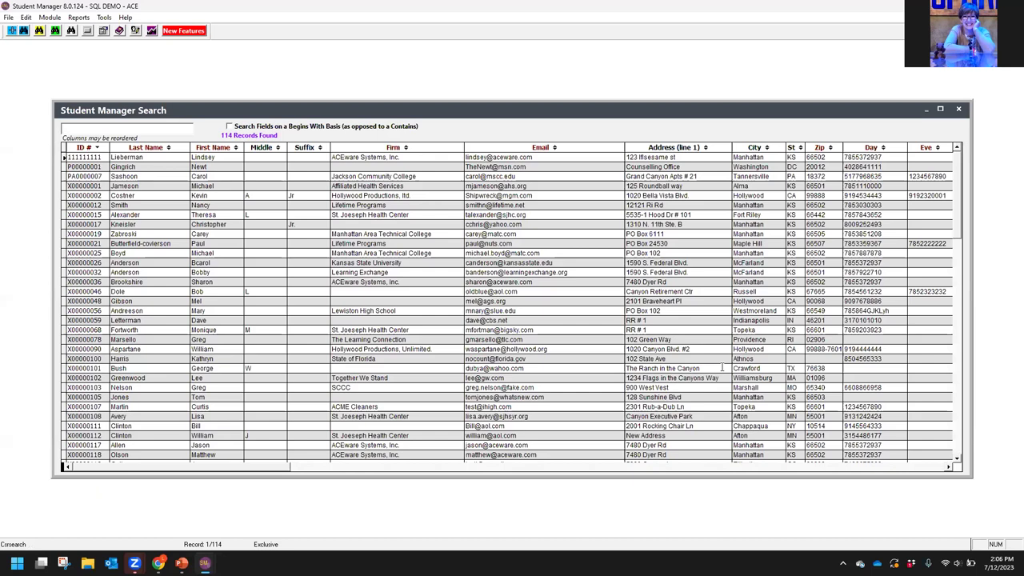
- Search 'lieb' and assign the first matching person as the gift card recipient
text(lieb)
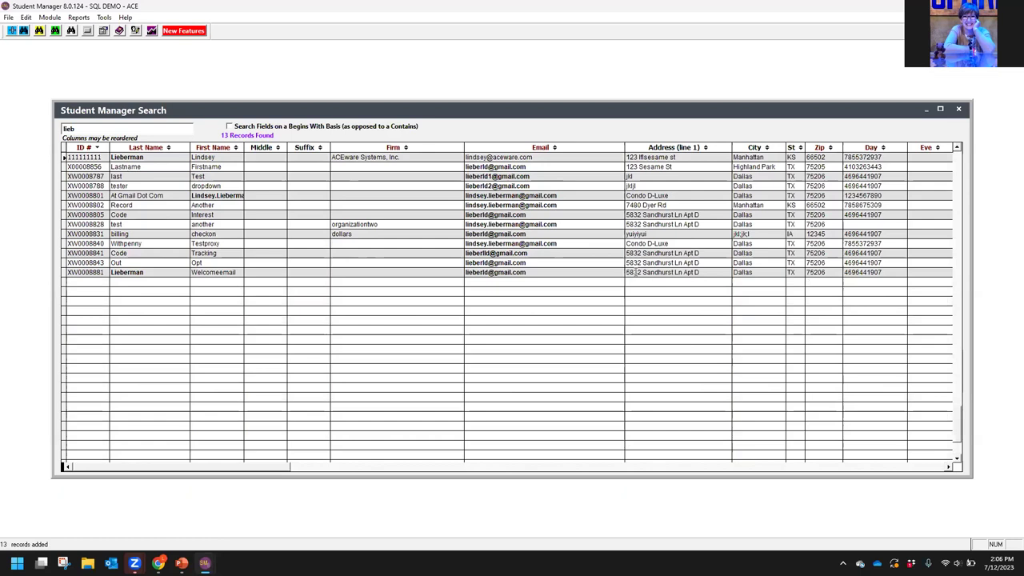
key(Tab)
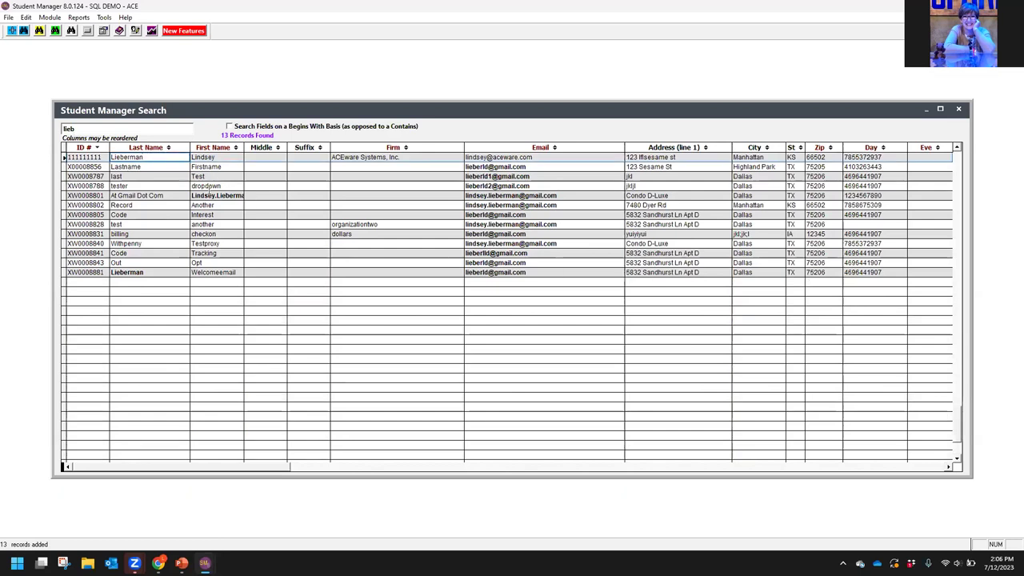
key(Return)
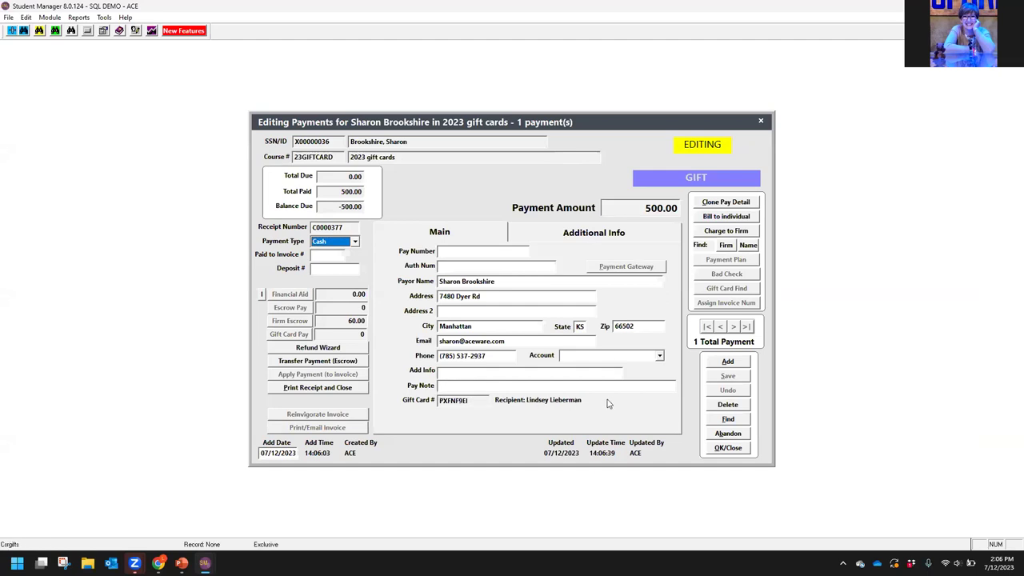
- Close the saved payment and registration, then return to the slideshow
click(728, 448)
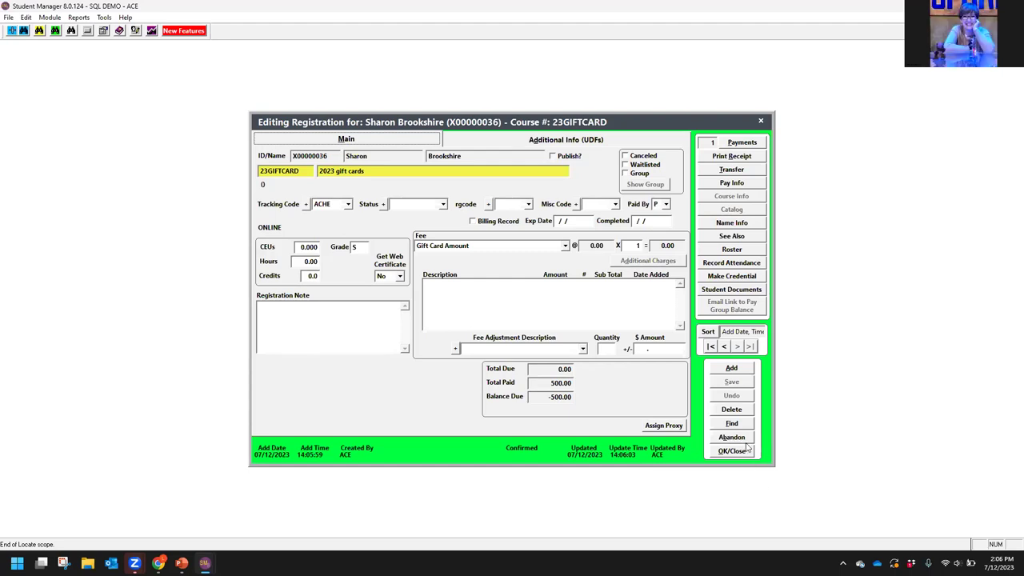
click(730, 452)
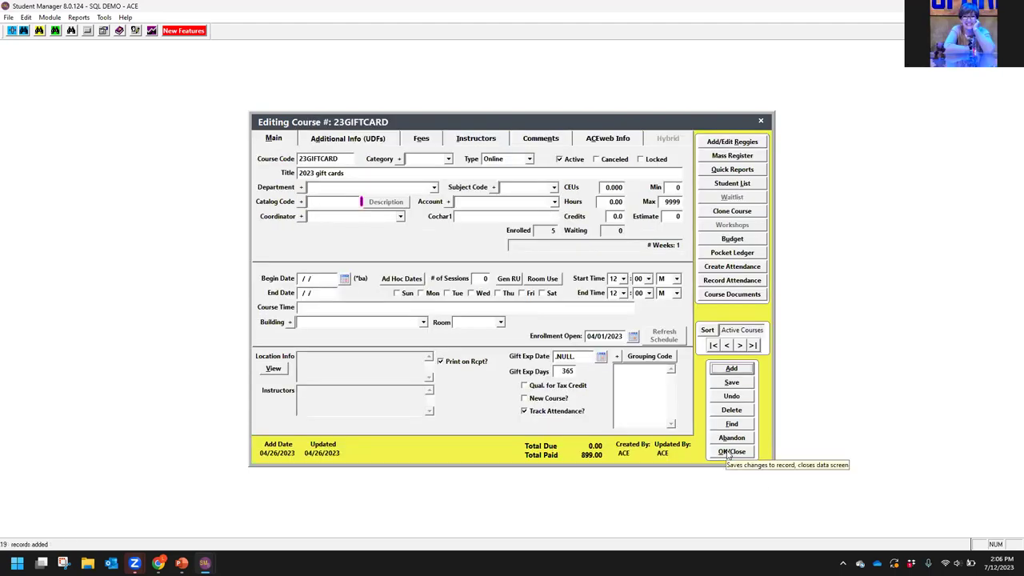
key(alt+Tab)
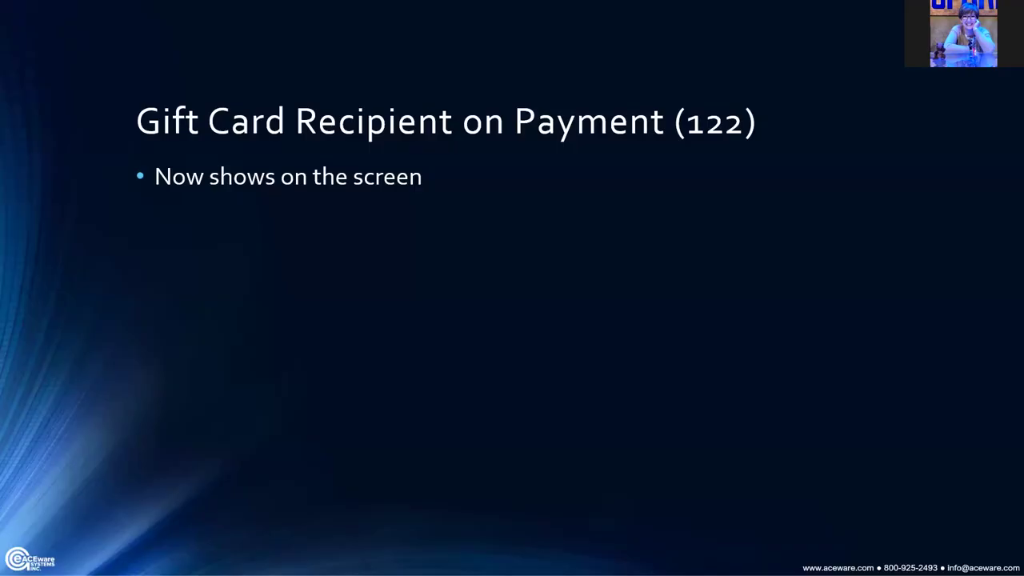
- Advance the slideshow past Suppress Payment Distribution on Billing Only to the Cert Wiz (123) slide
key(Right)
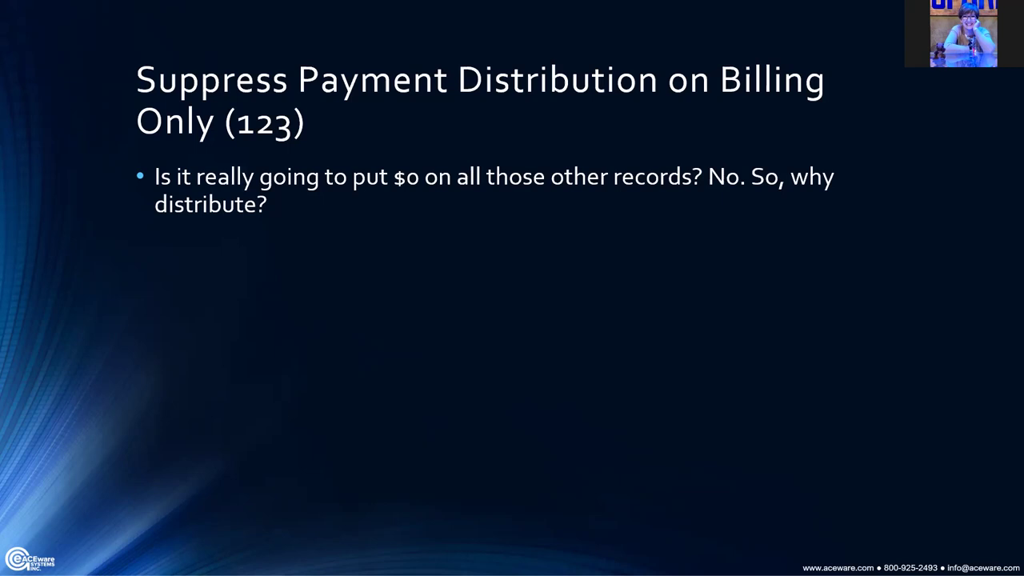
key(alt+Tab)
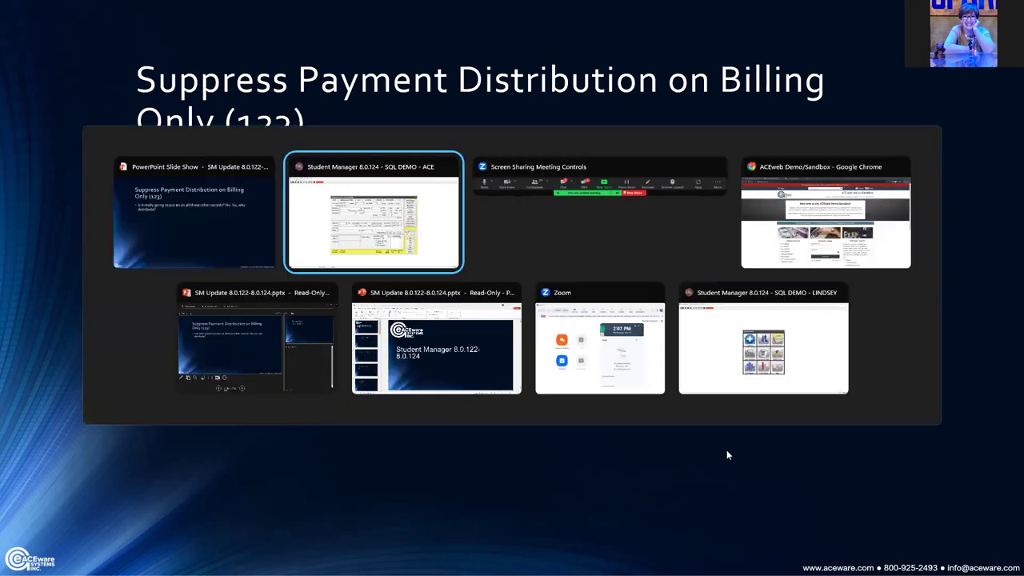
key(alt+Tab)
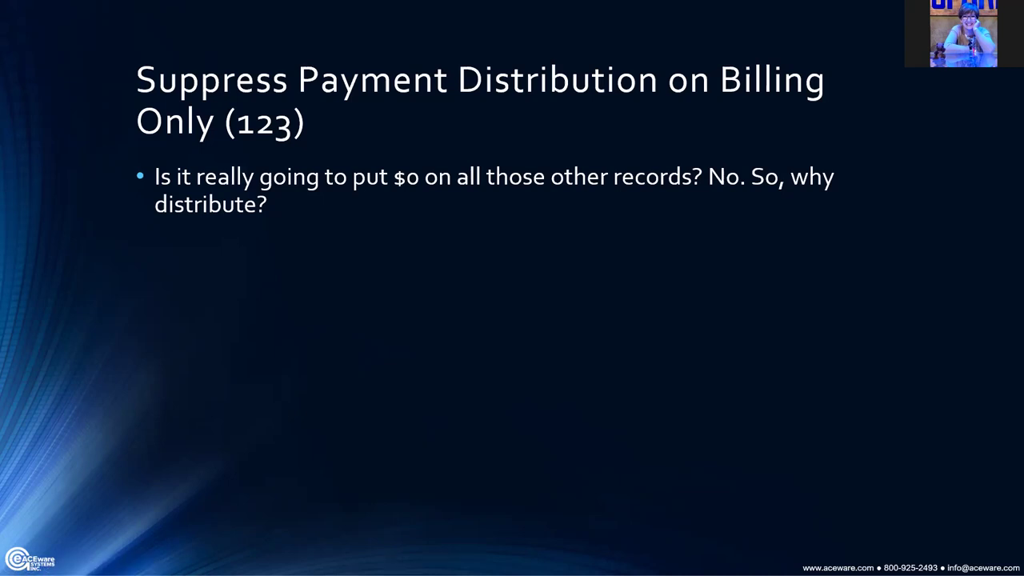
key(Right)
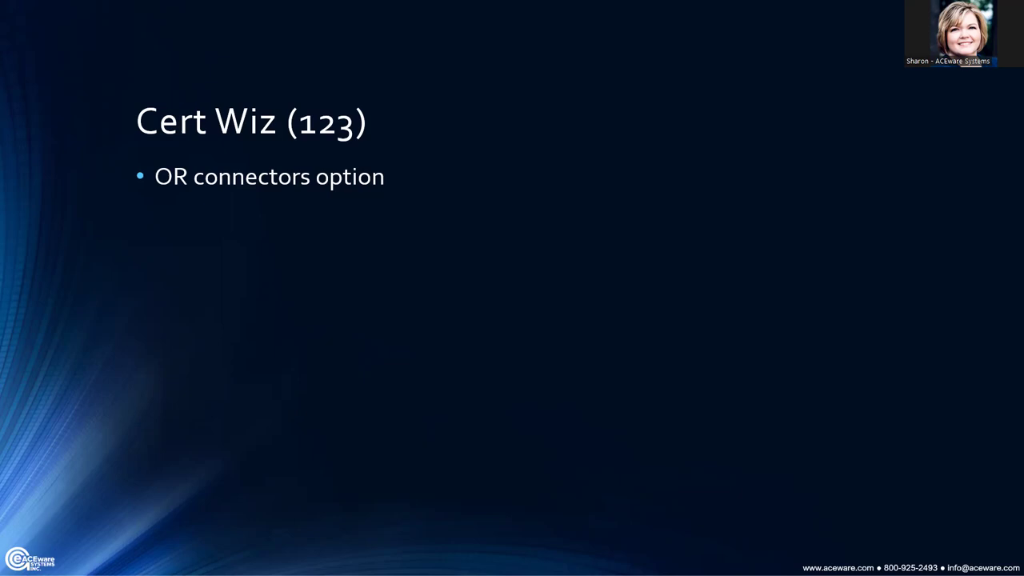
key(alt+Tab)
key(alt+Tab)
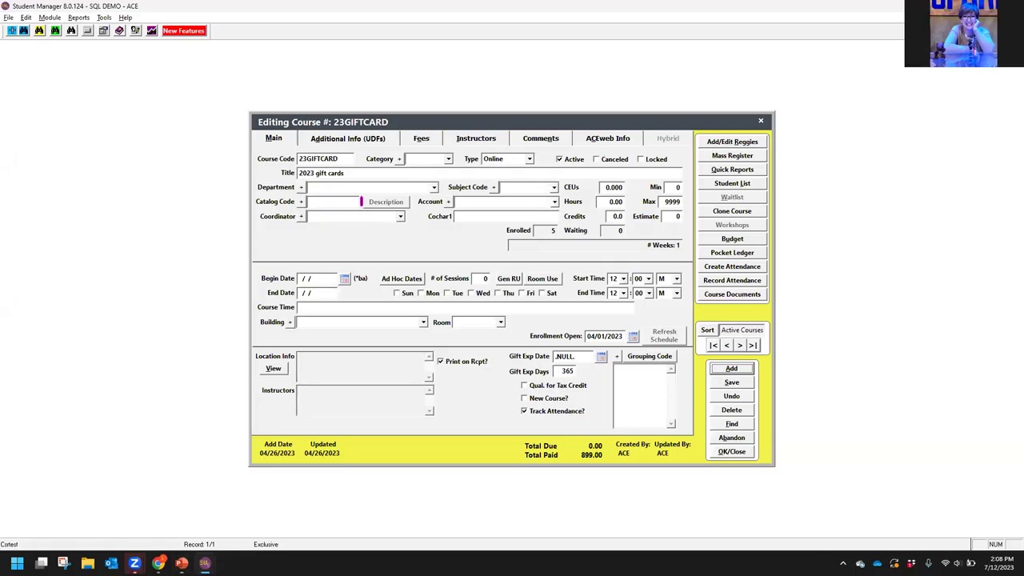
- Abandon the 23GIFTCARD course and list the additional saved reports under Registrations > Transcripts
click(733, 439)
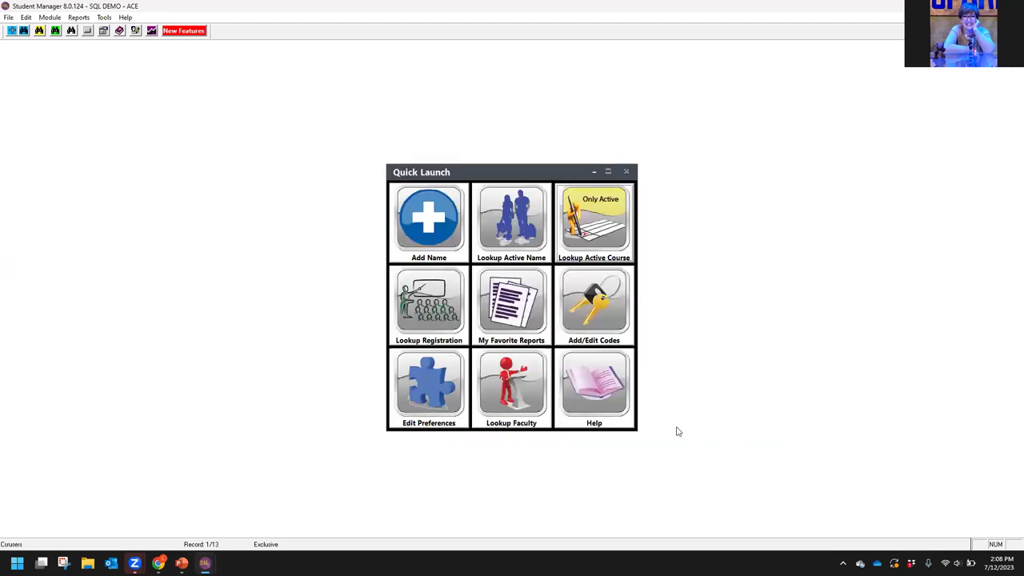
click(80, 17)
mouse_move(171, 63)
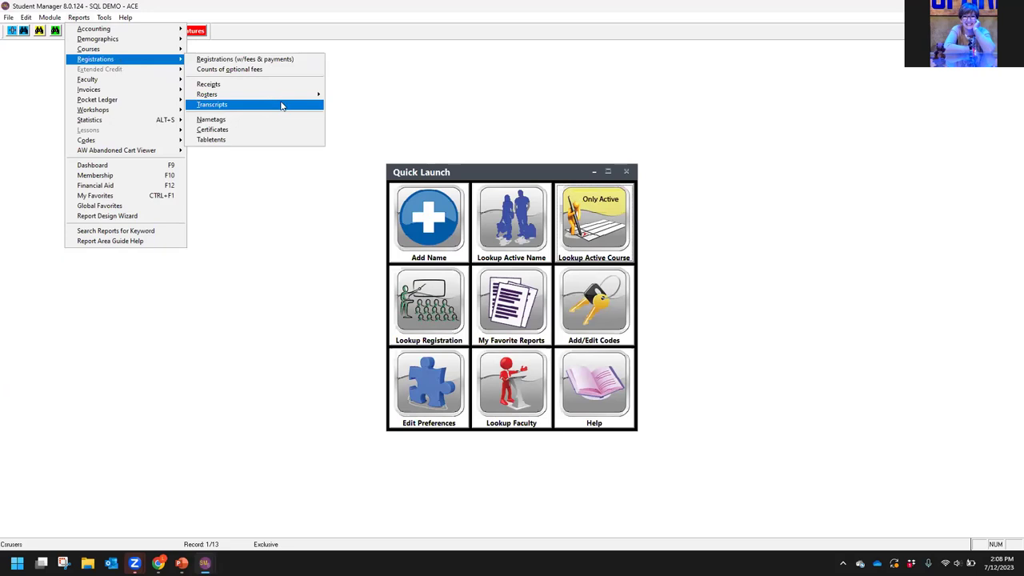
click(281, 104)
click(569, 354)
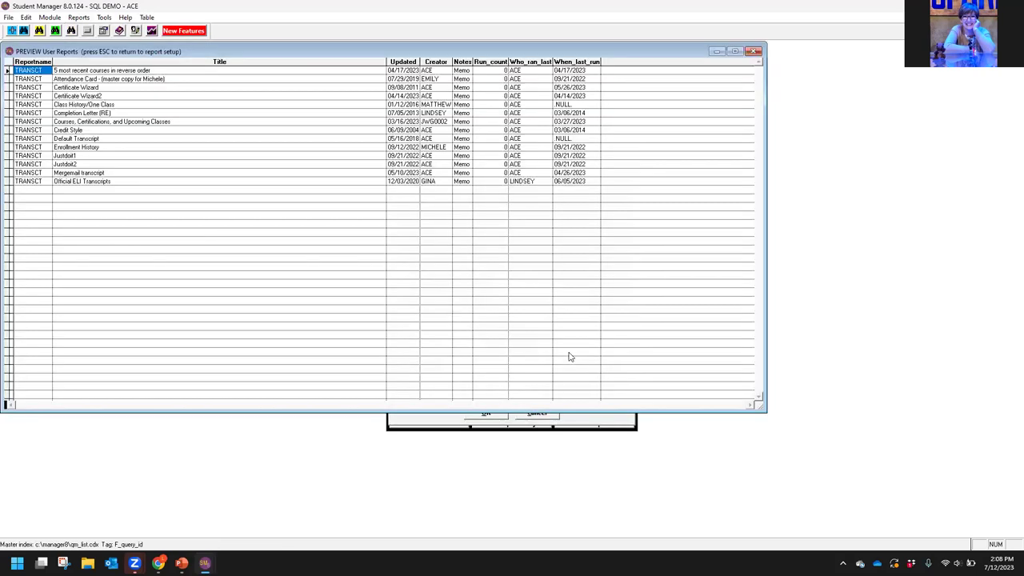
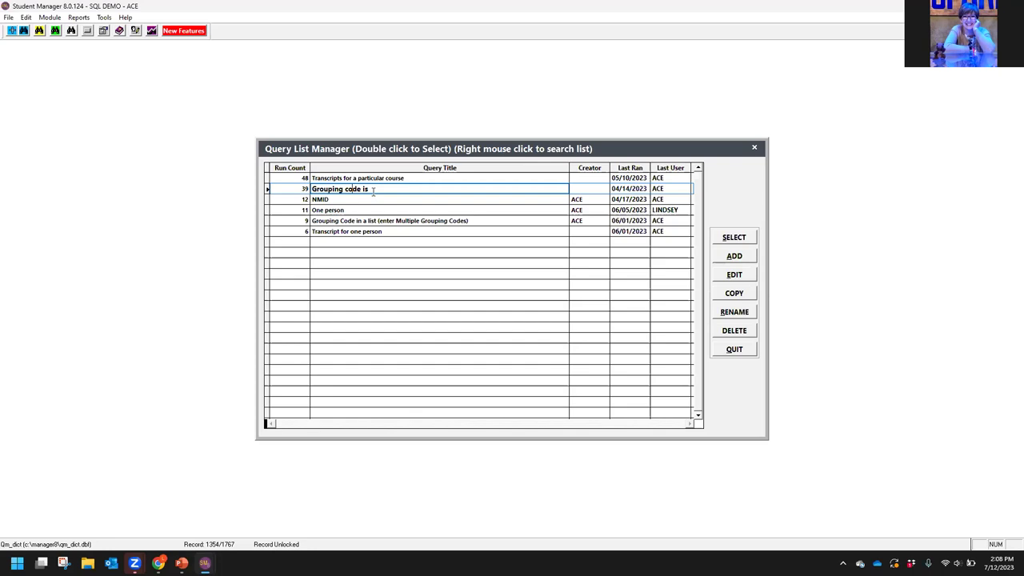
- Try the single 'Grouping code is' query, review the code counts, then cancel it
double_click(349, 189)
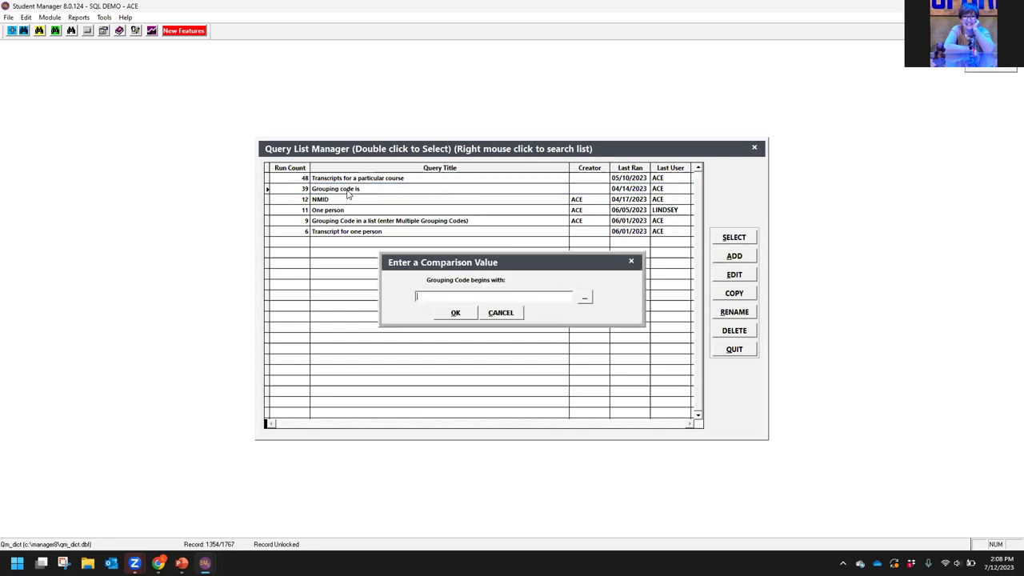
click(583, 298)
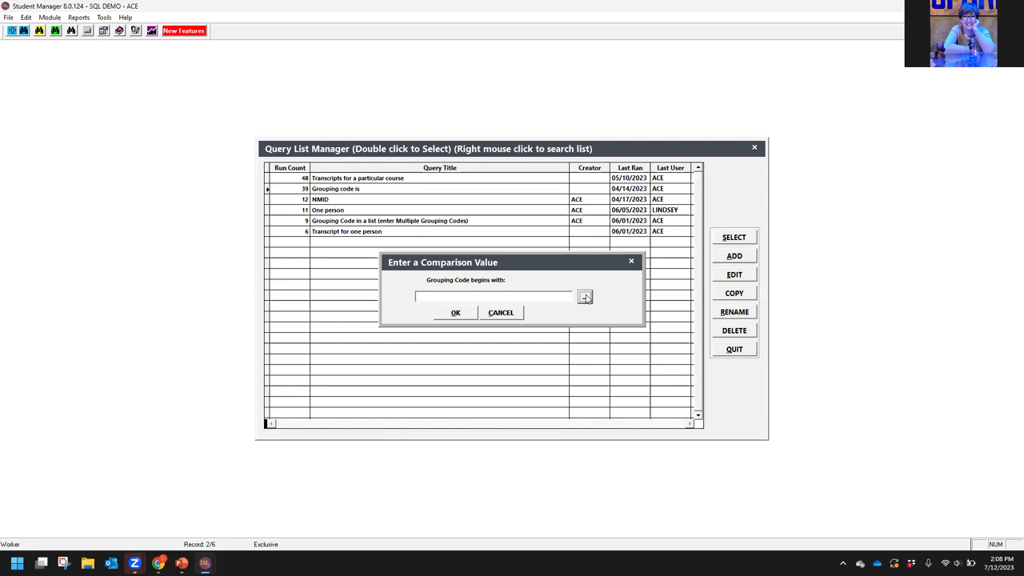
scroll(482, 442, down, 3)
scroll(483, 443, down, 4)
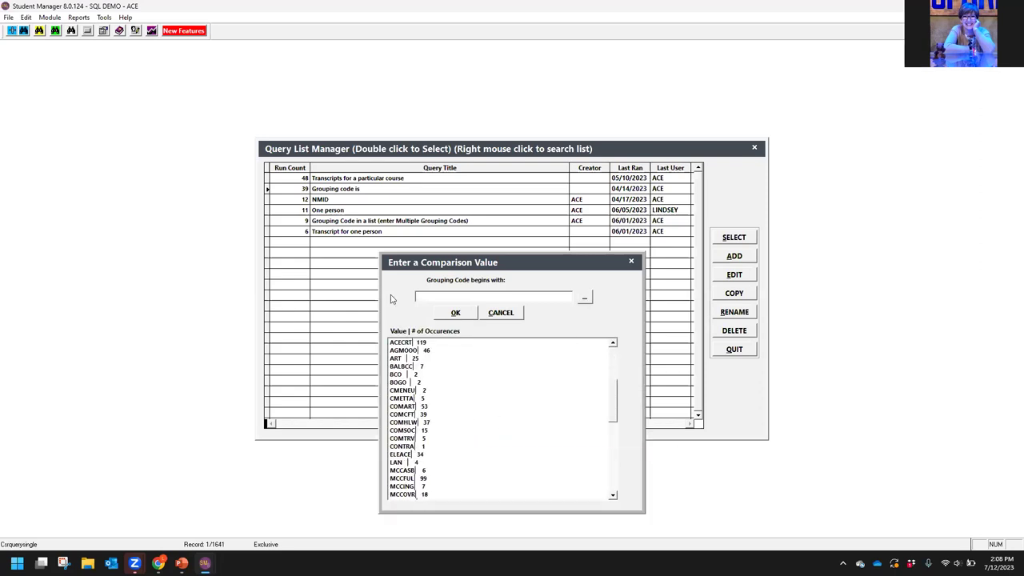
click(520, 312)
- Run the 'Grouping Code in a list' query with codes .AGM, .PRO, ACECRT and .SCH
click(346, 220)
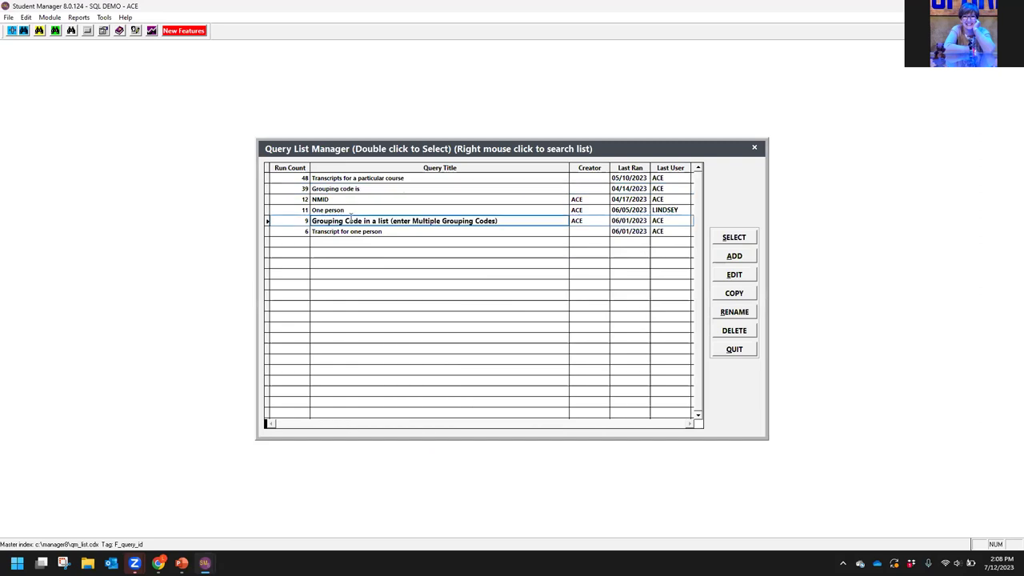
double_click(356, 221)
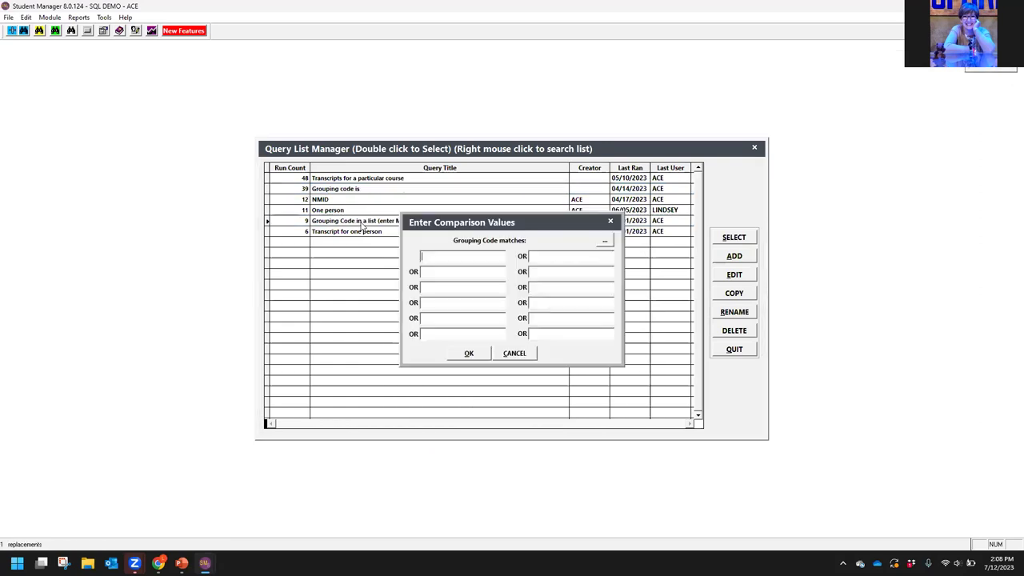
click(604, 242)
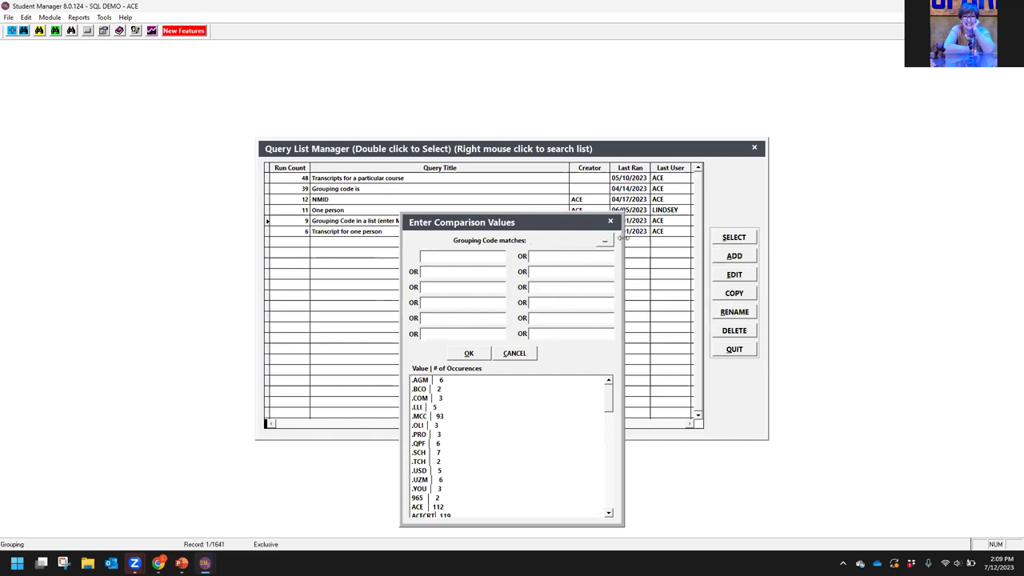
double_click(420, 381)
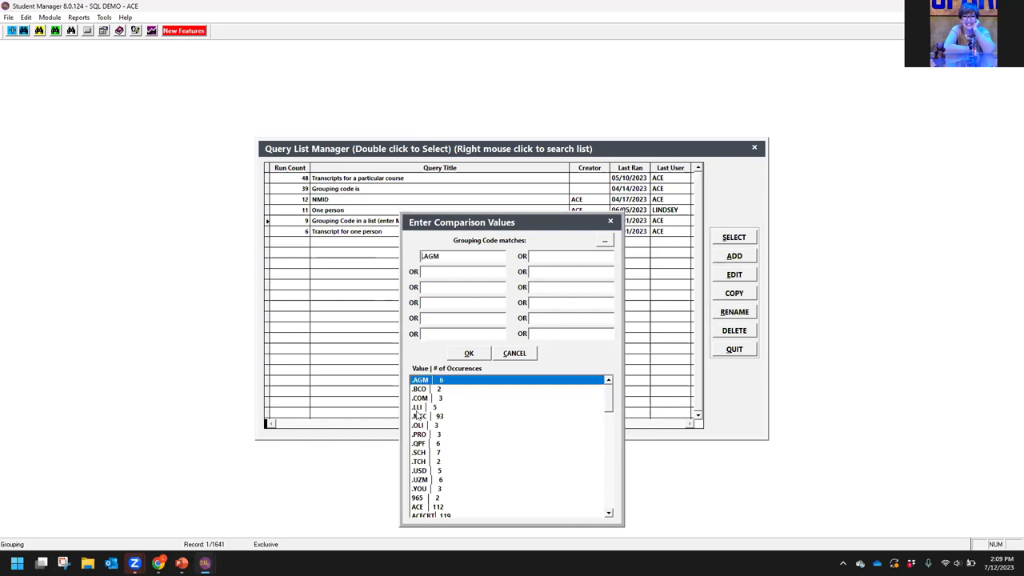
double_click(435, 435)
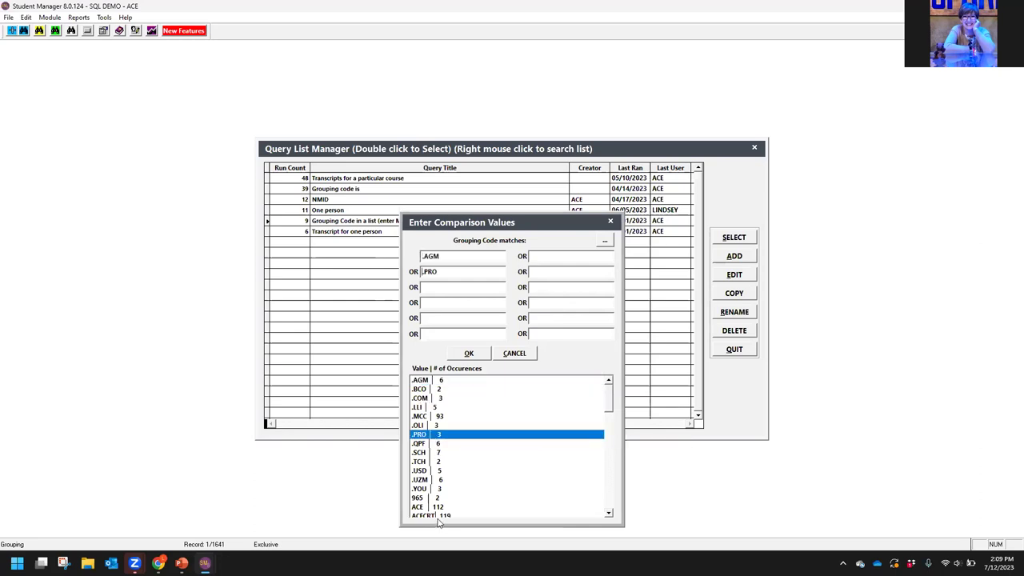
double_click(440, 515)
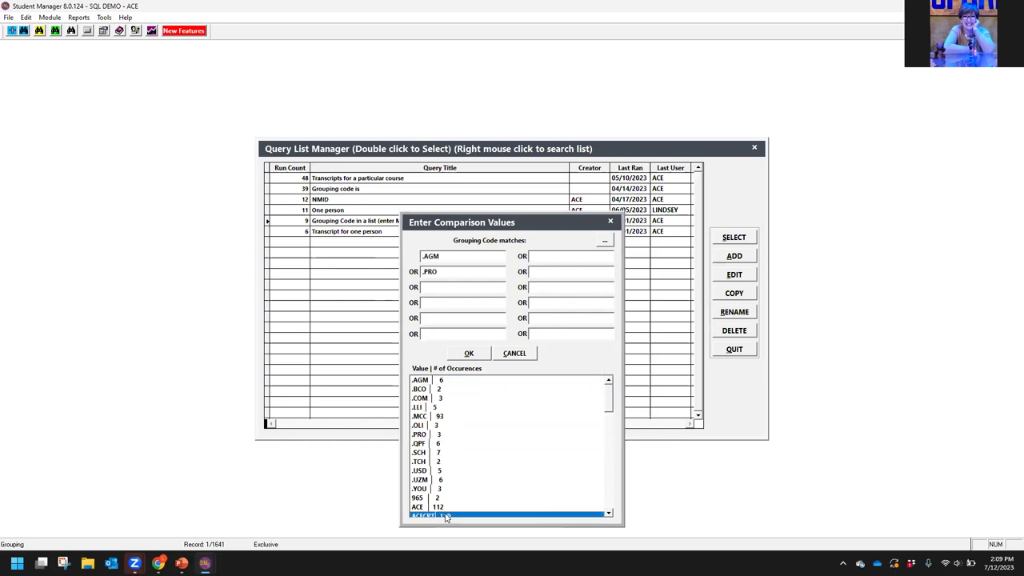
double_click(425, 454)
- Confirm the codes with No Exclusion and duplicates removed, then close the transcript preview
click(468, 354)
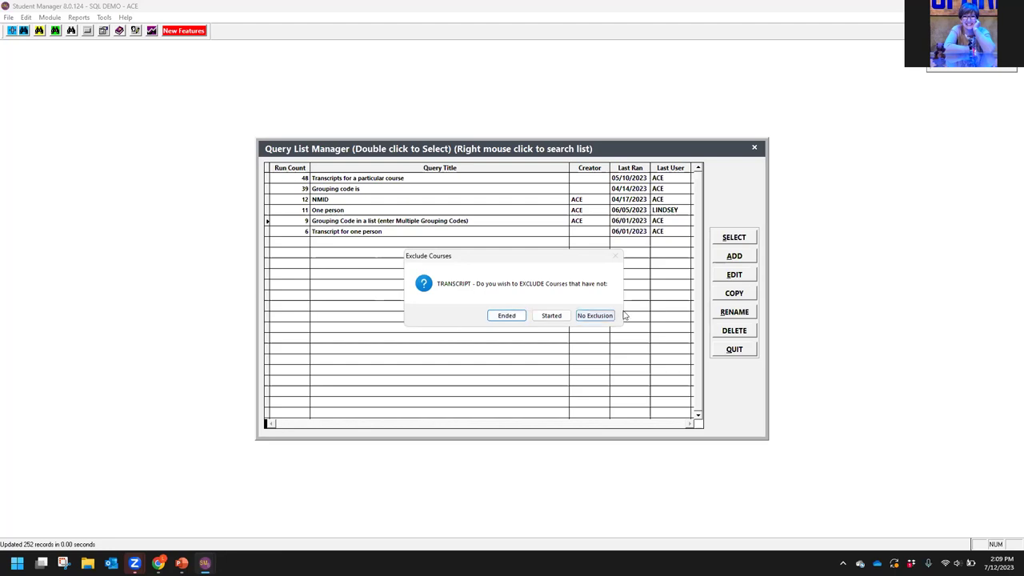
click(593, 319)
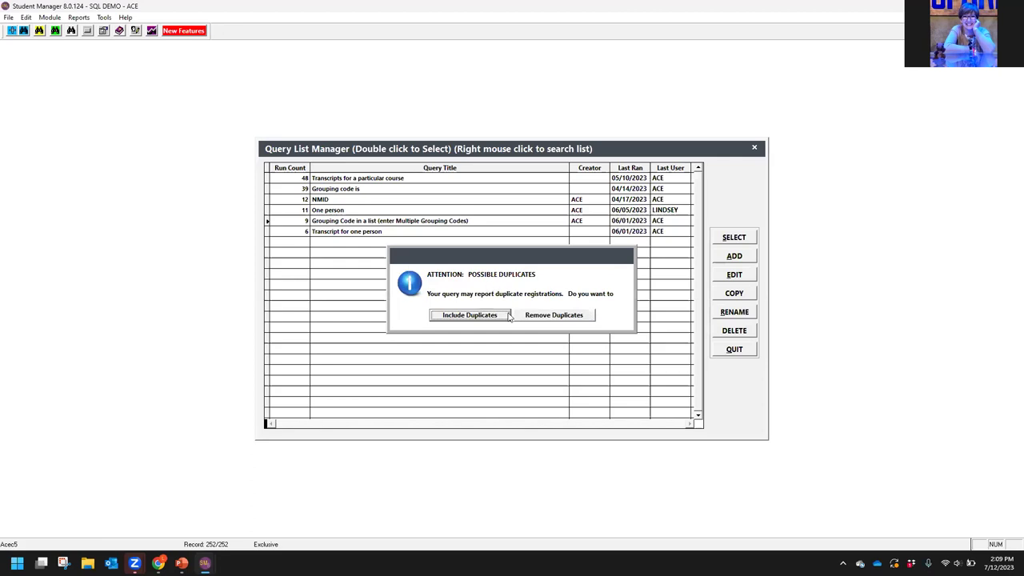
click(565, 321)
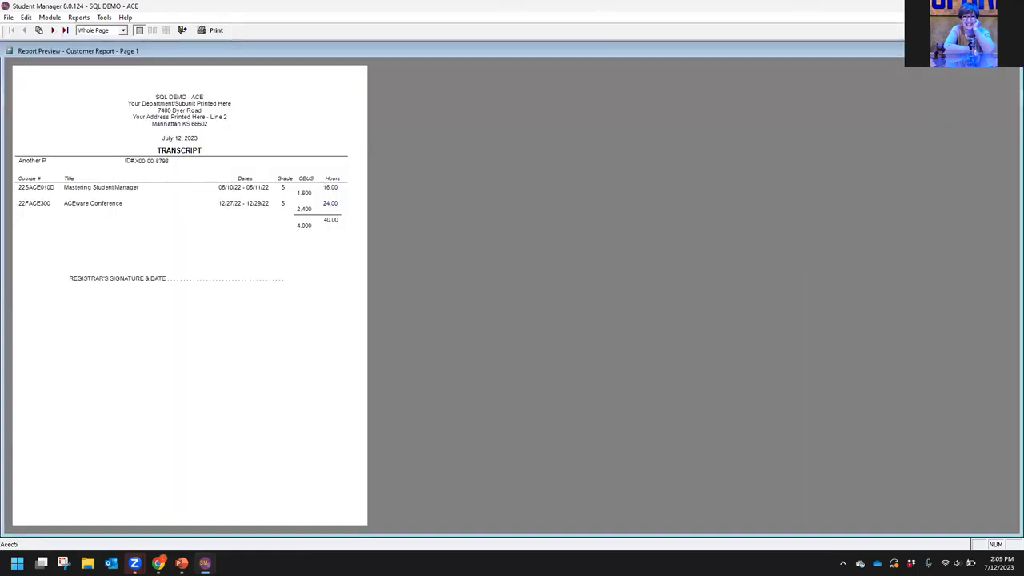
key(Escape)
- Switch the transcript to Additional Reports and rerun the 'Grouping Code in a list' query
click(560, 328)
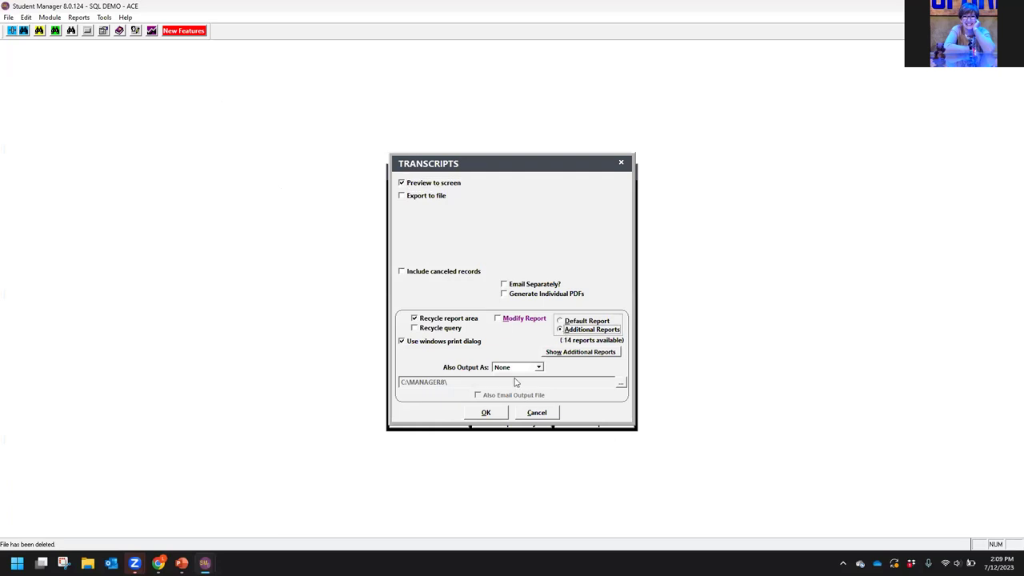
click(486, 415)
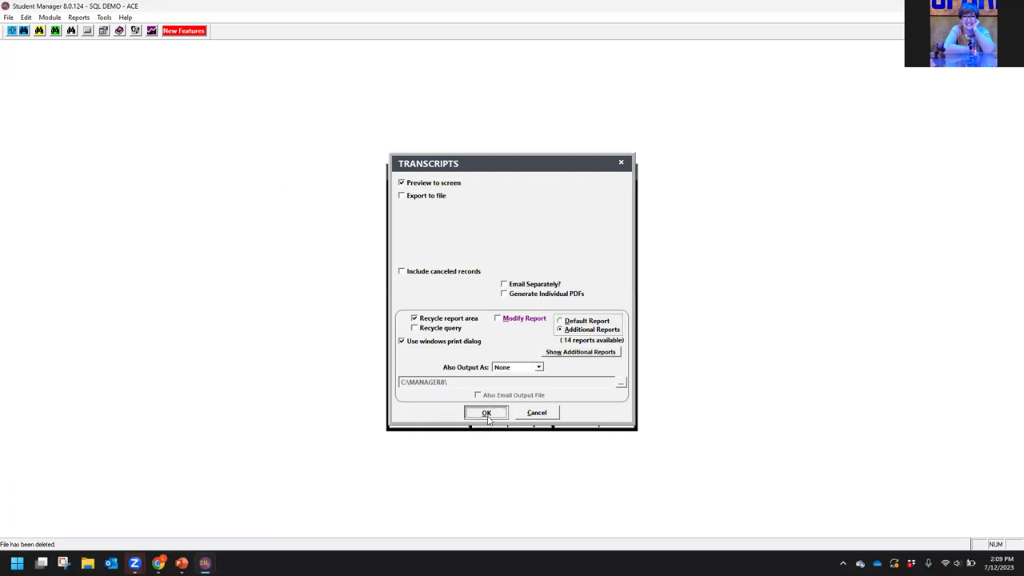
double_click(354, 220)
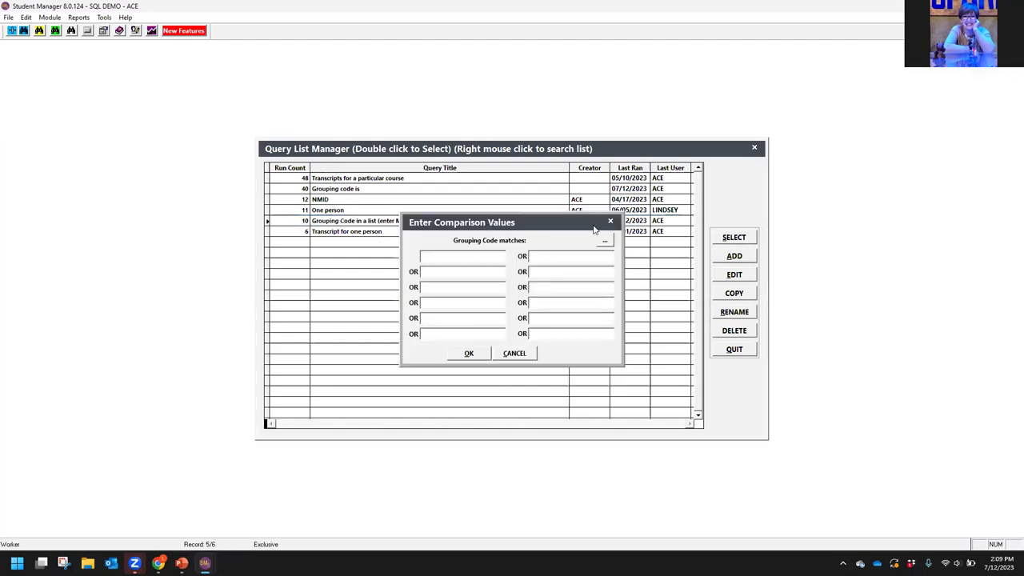
click(604, 241)
- Add grouping codes .BCO, .PRO, .SCH, .UZM, ACECRT, PROACE and NEWART
double_click(436, 388)
double_click(438, 434)
double_click(431, 452)
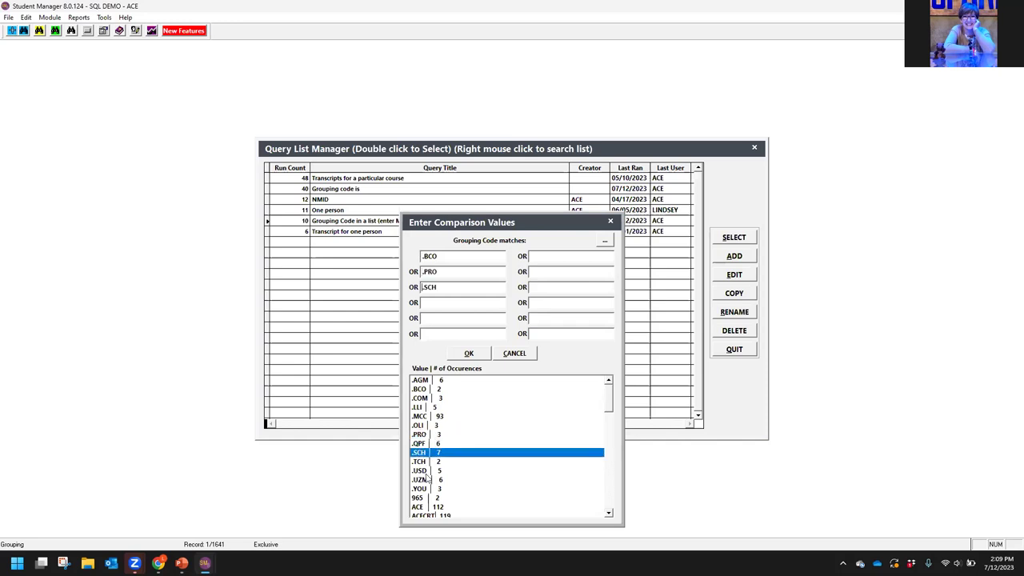
double_click(427, 479)
double_click(443, 514)
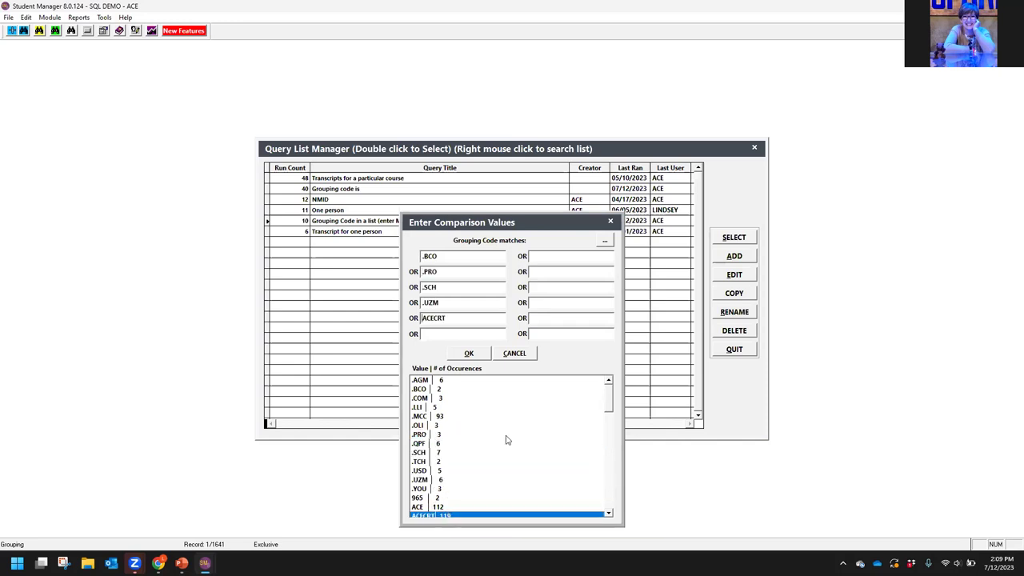
drag(607, 399, 609, 466)
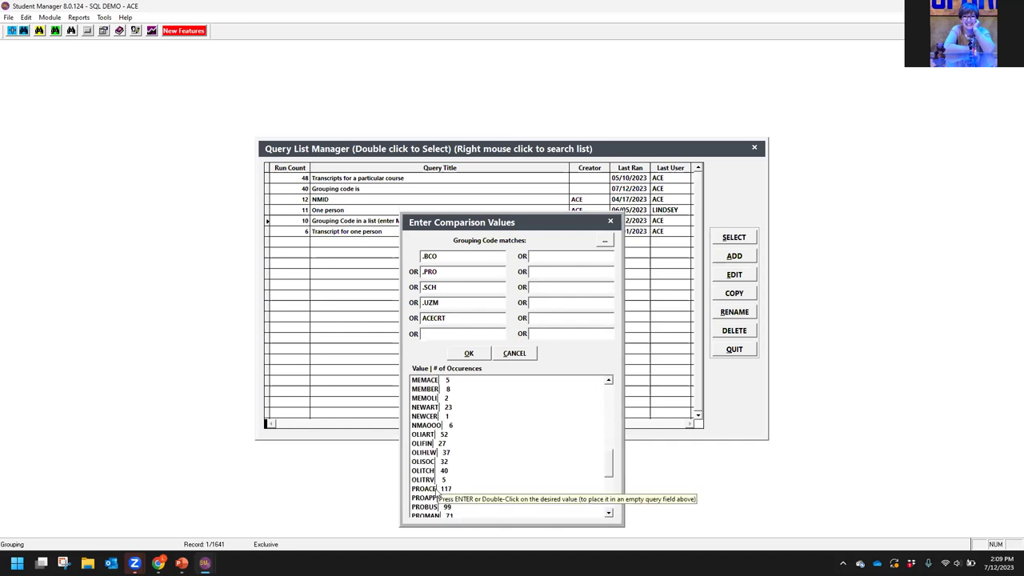
double_click(437, 489)
double_click(450, 408)
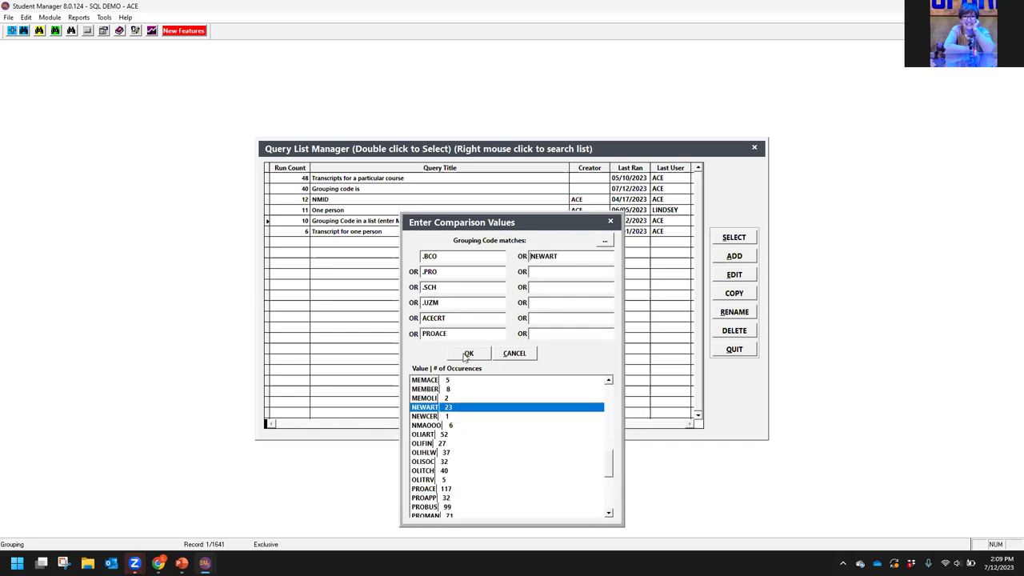
- Confirm the seven codes with No Exclusion and answer the duplicates prompt
click(467, 354)
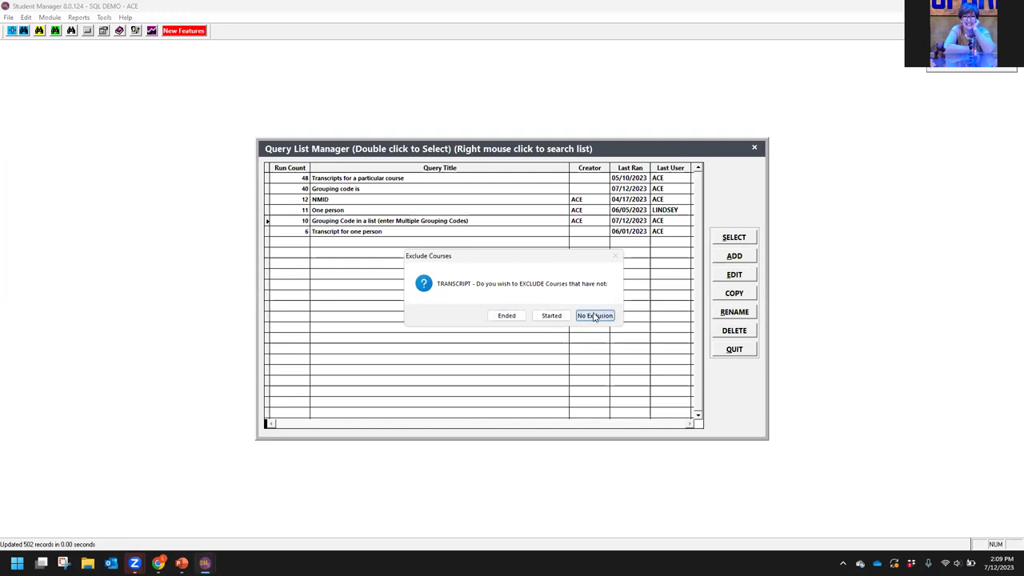
click(594, 317)
click(554, 316)
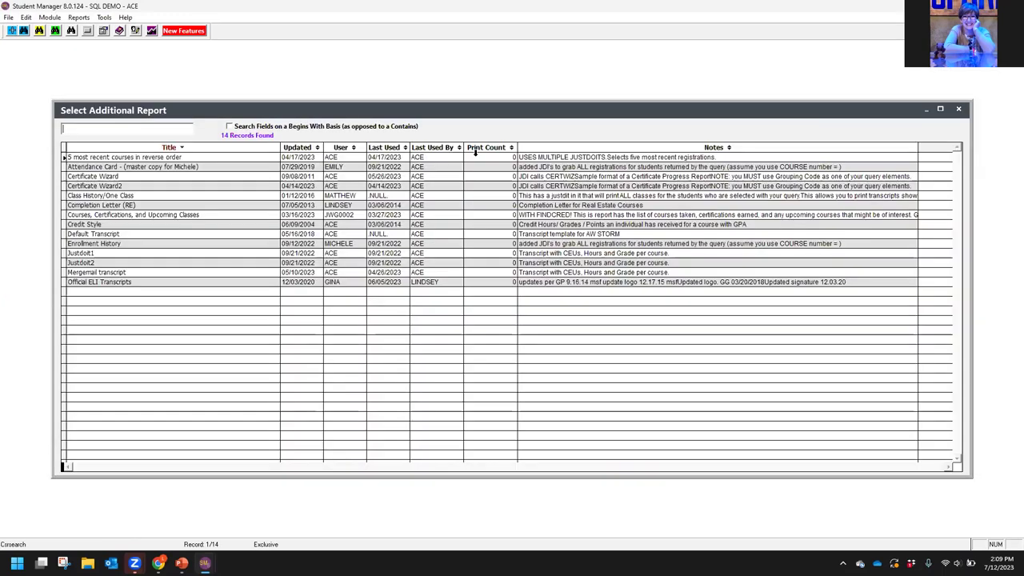
- Open the Certificate Wizard2 report and set Criteria #1 to ACECRT
click(301, 186)
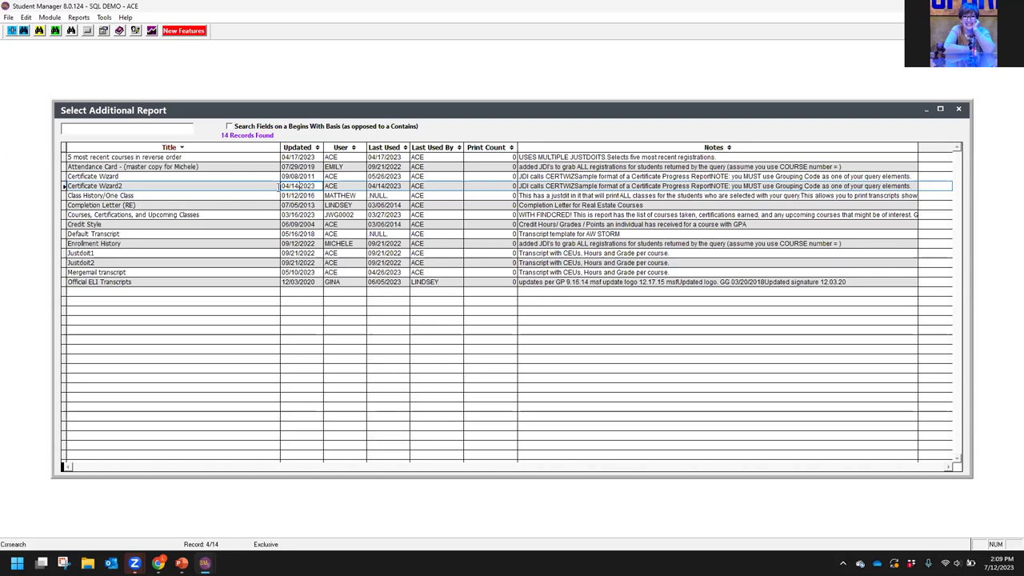
double_click(278, 185)
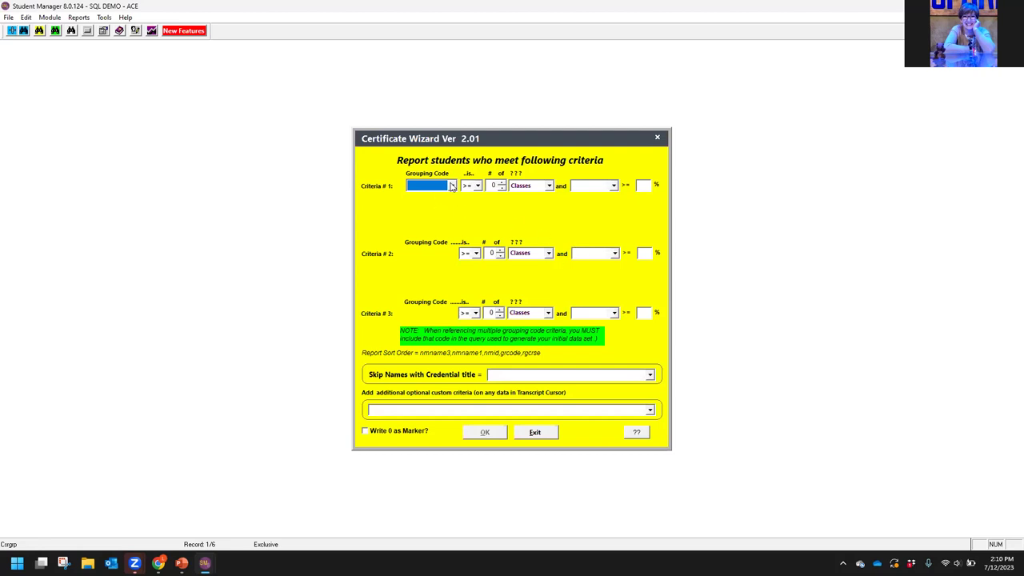
click(452, 186)
click(436, 197)
click(535, 437)
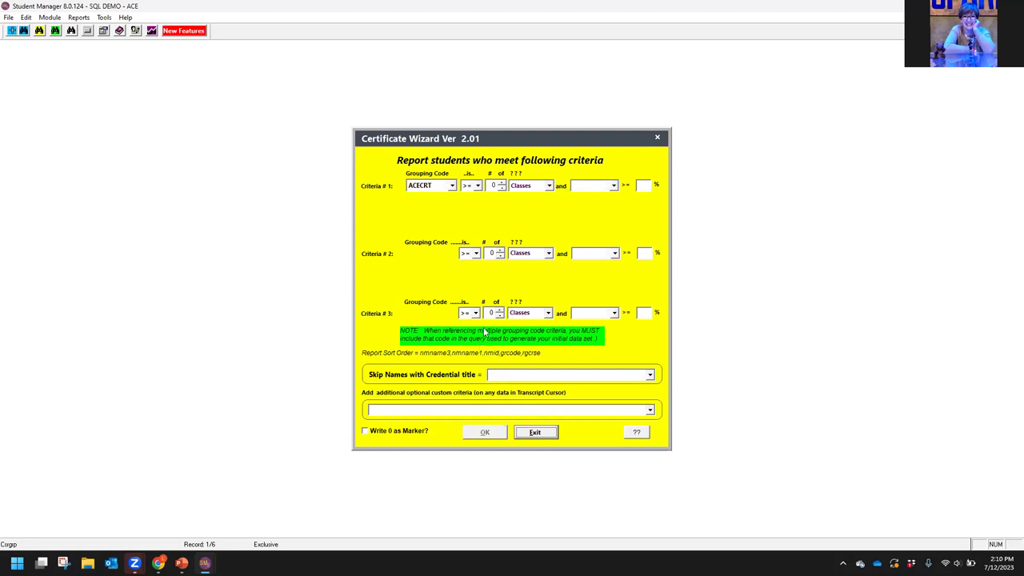
- Exit the wizard, abandon the transcript report and dismiss the no-records message
click(535, 431)
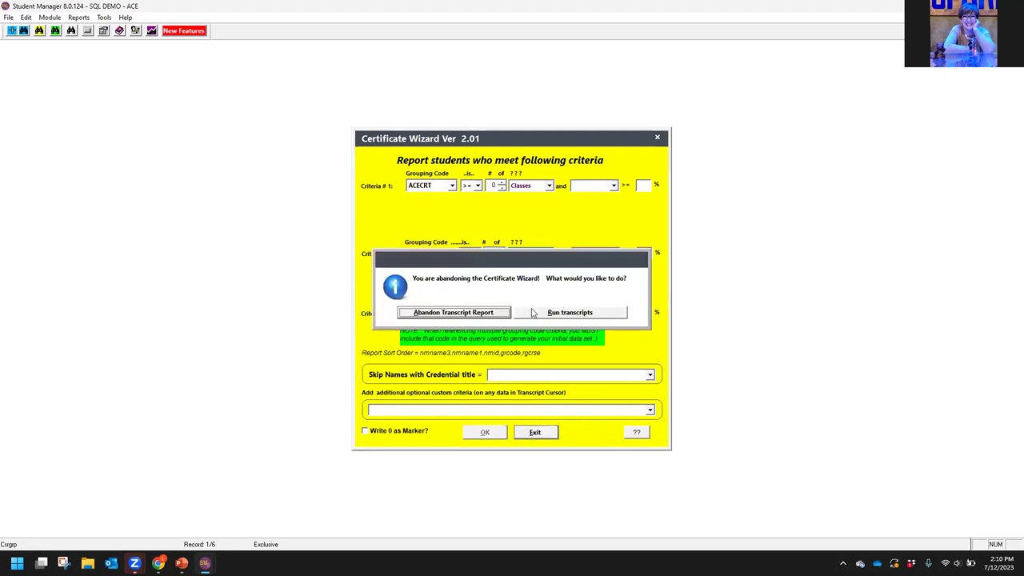
click(444, 313)
click(573, 316)
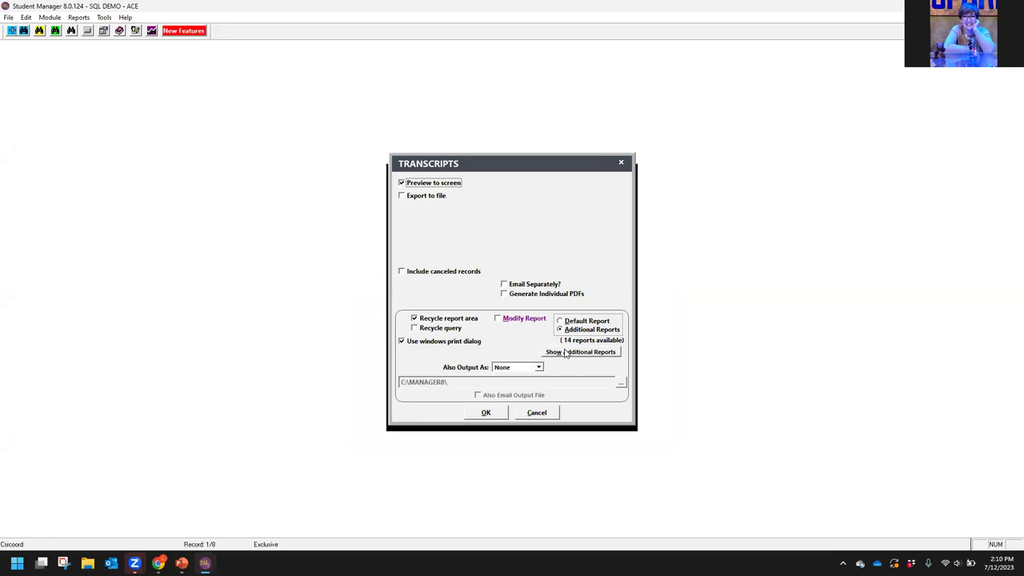
- Switch to the PowerPoint slideshow showing the Cert Wiz (123) slide
key(alt+Tab)
key(alt+Tab)
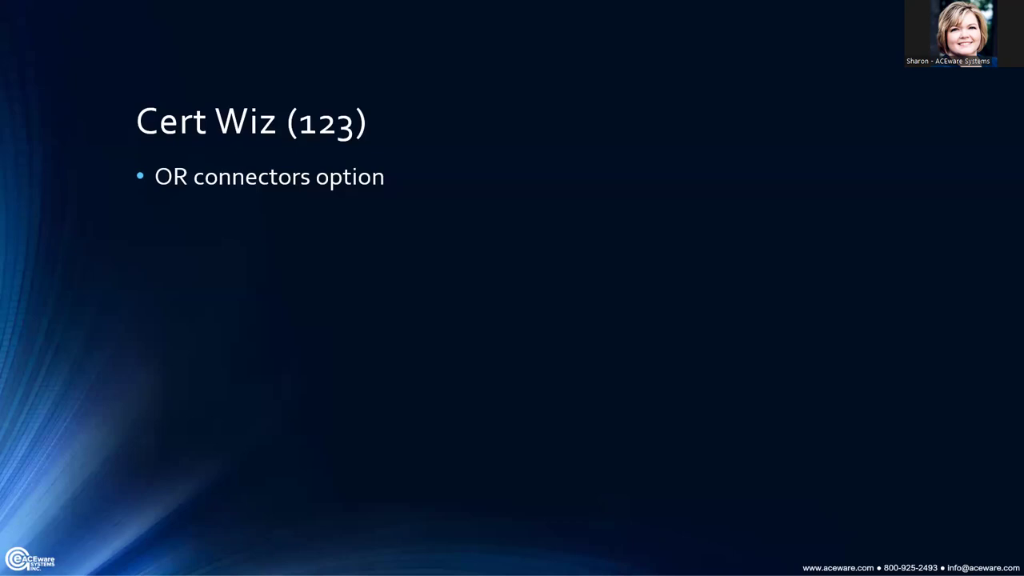
- Advance past the Cancel a Package 1 Course (122) slide and switch to a new private Chrome tab
key(Right)
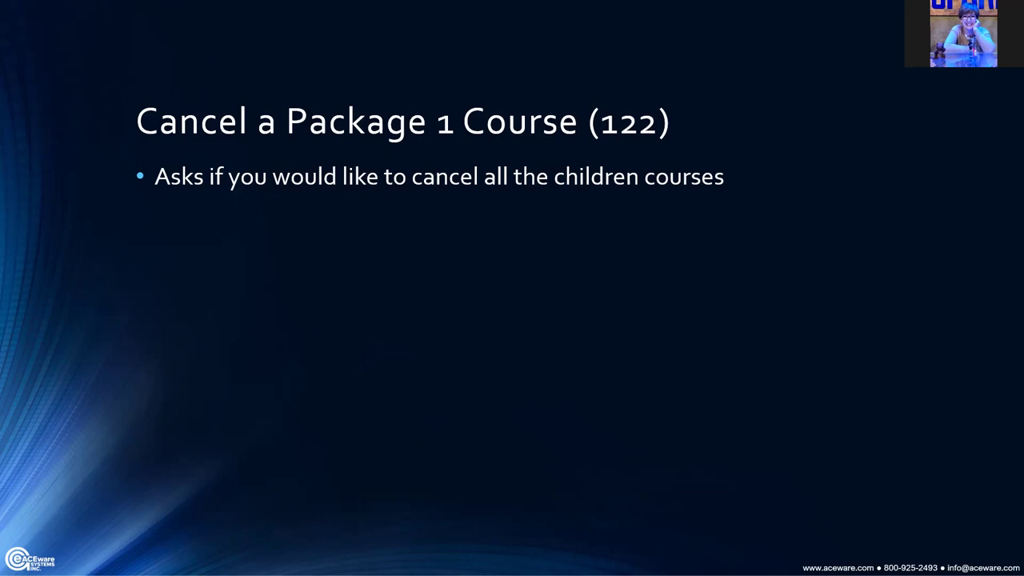
key(alt+Tab)
key(alt+Tab)
key(alt+Tab)
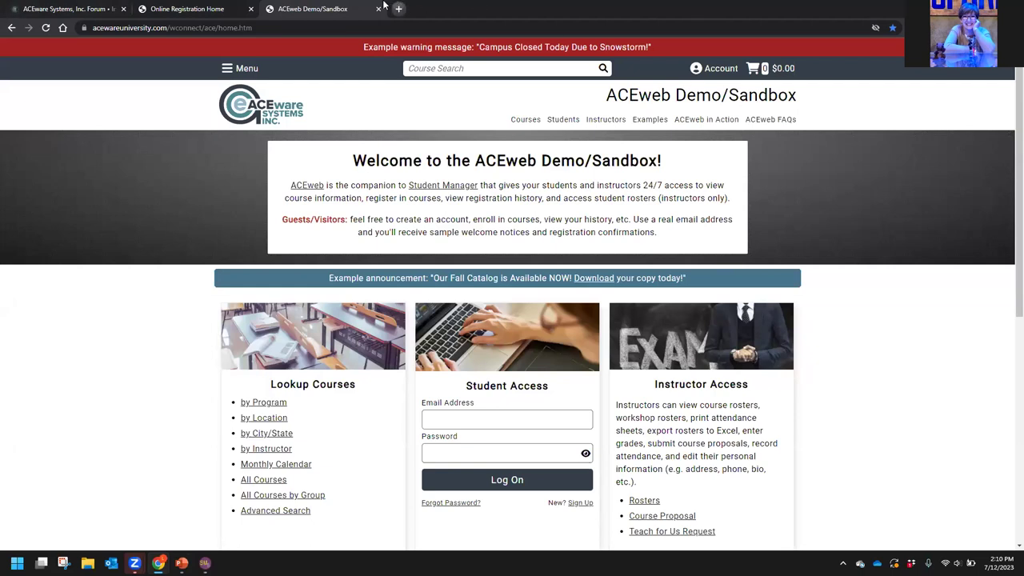
click(398, 9)
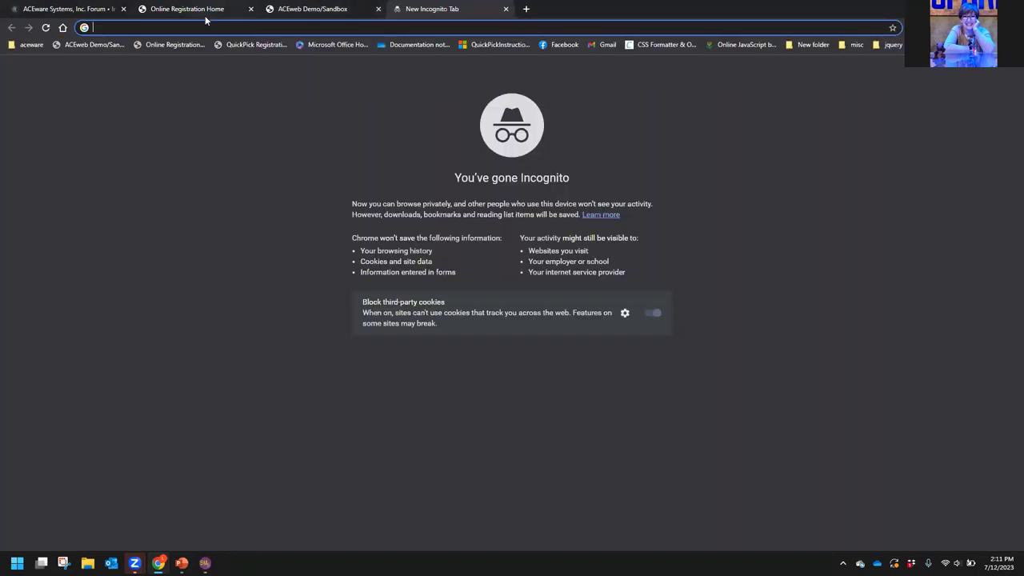
- Open the Student Manager online help from bookmarks and search it for 'package'
click(32, 45)
click(113, 64)
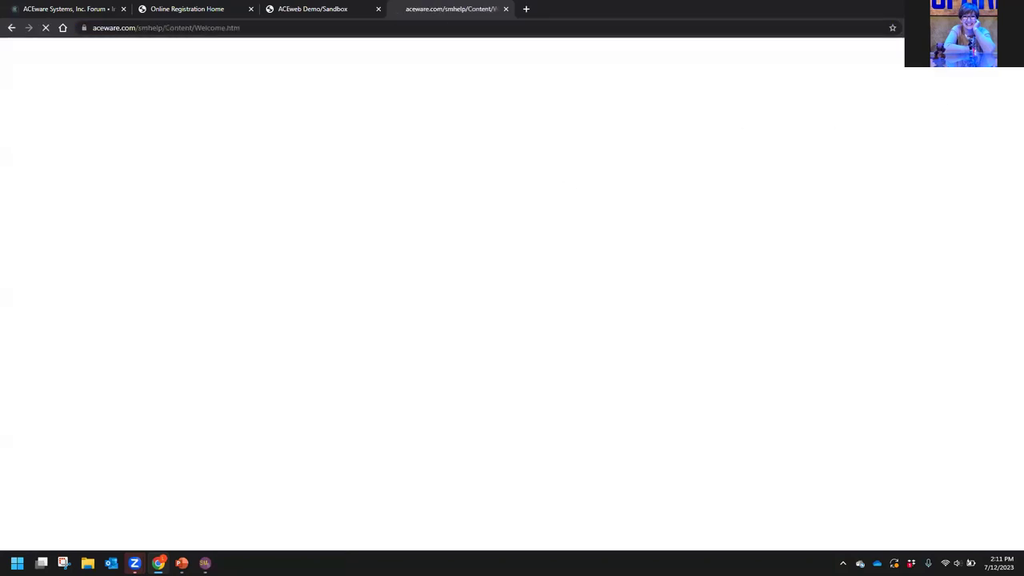
click(866, 63)
text(package)
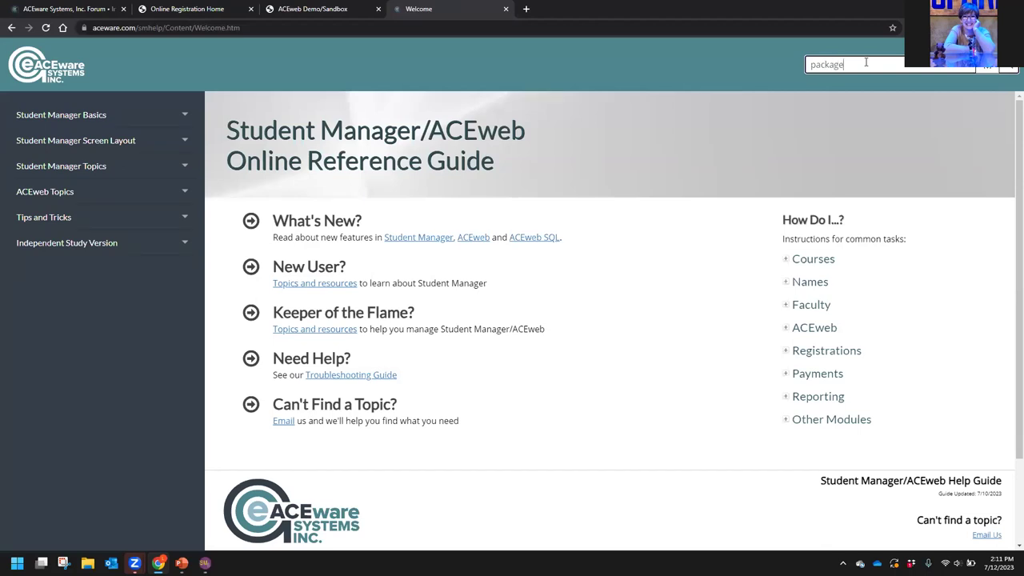
key(Return)
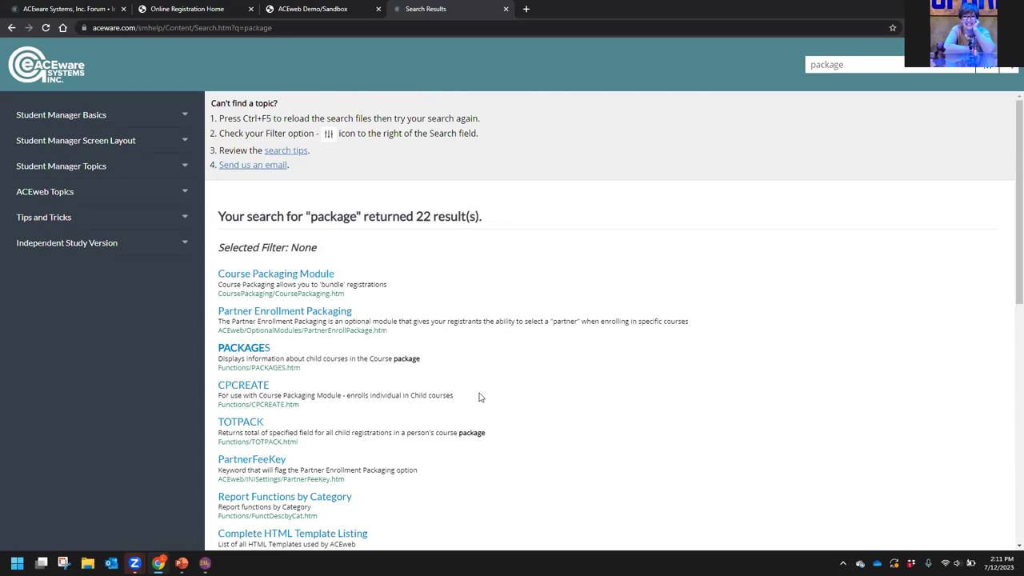
- Open the Course Packaging Module topic, select the Package1 description, then return to Student Manager
click(290, 274)
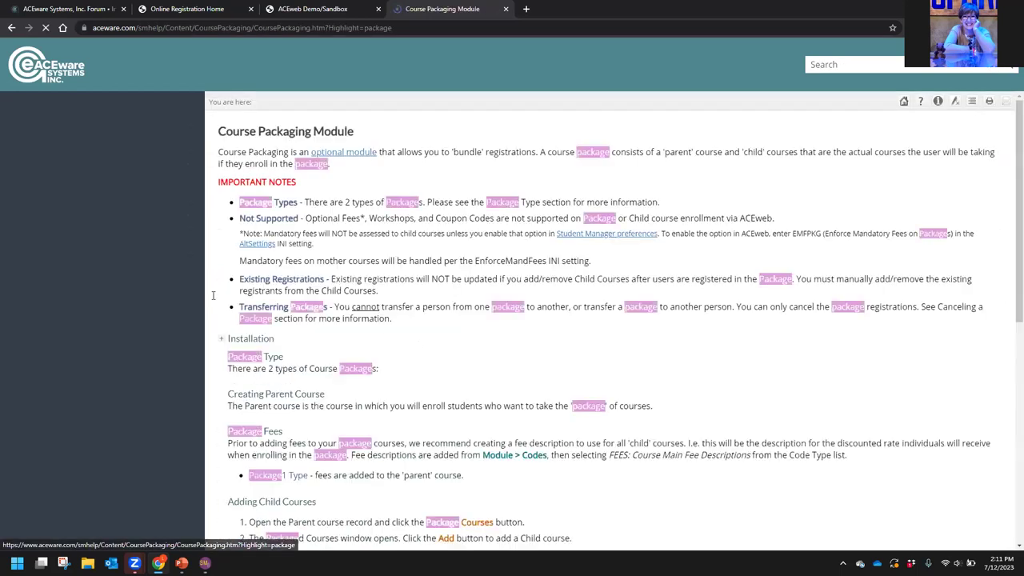
click(956, 103)
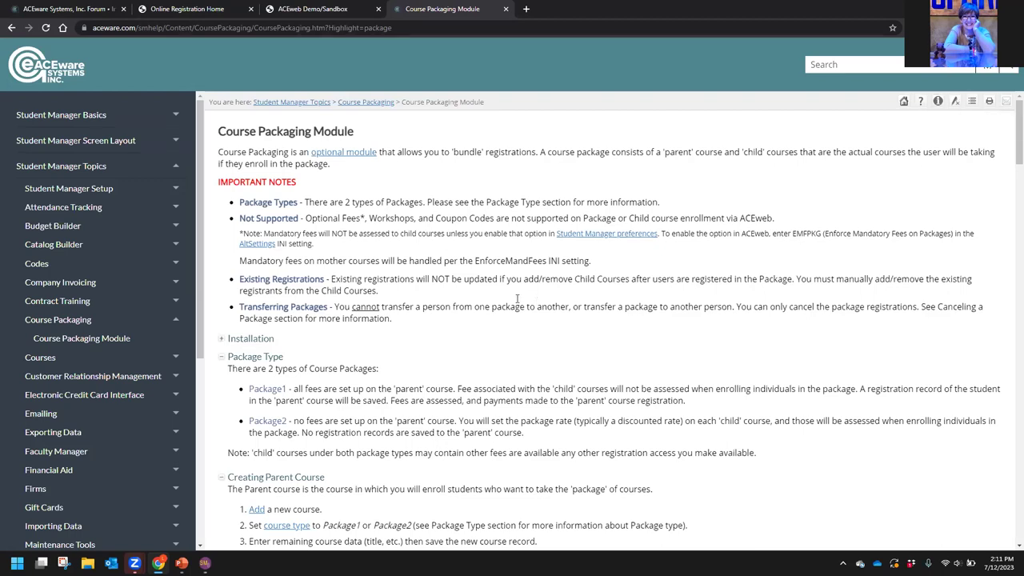
drag(262, 386, 743, 401)
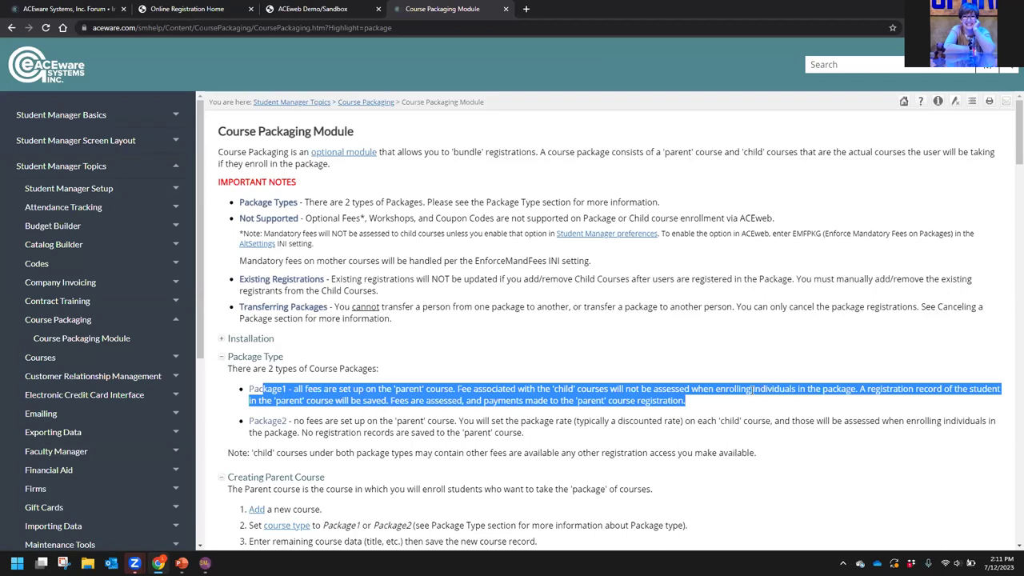
click(205, 563)
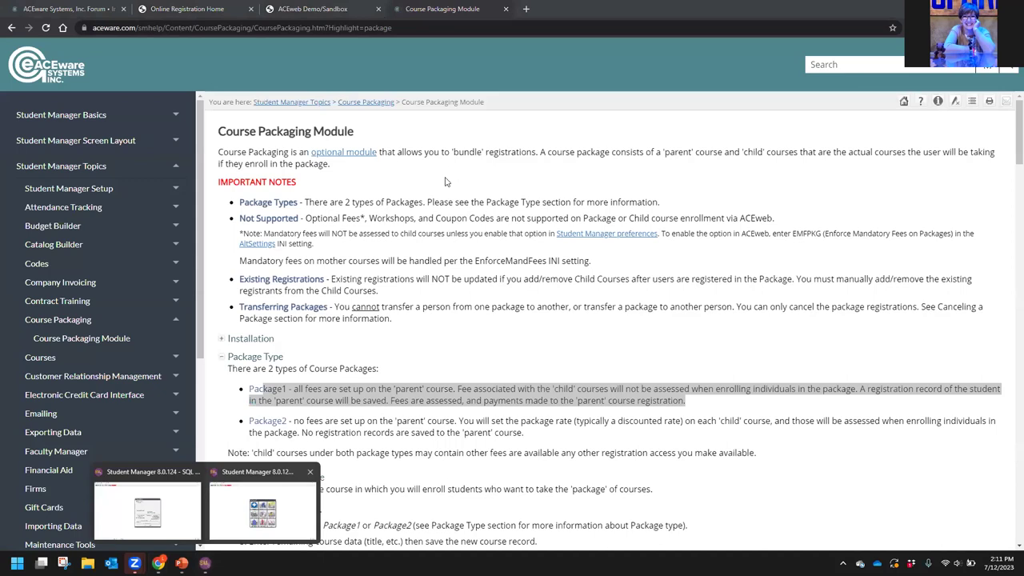
click(263, 516)
click(532, 411)
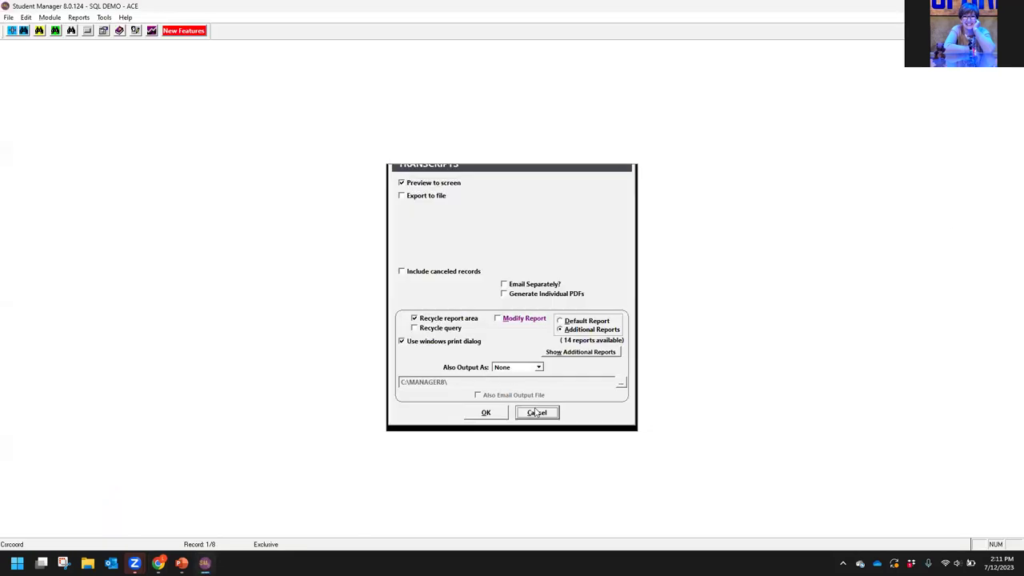
- Look up active course 23FACEPACK via 'pack' and open its student registration
click(608, 217)
text(pack)
key(Tab)
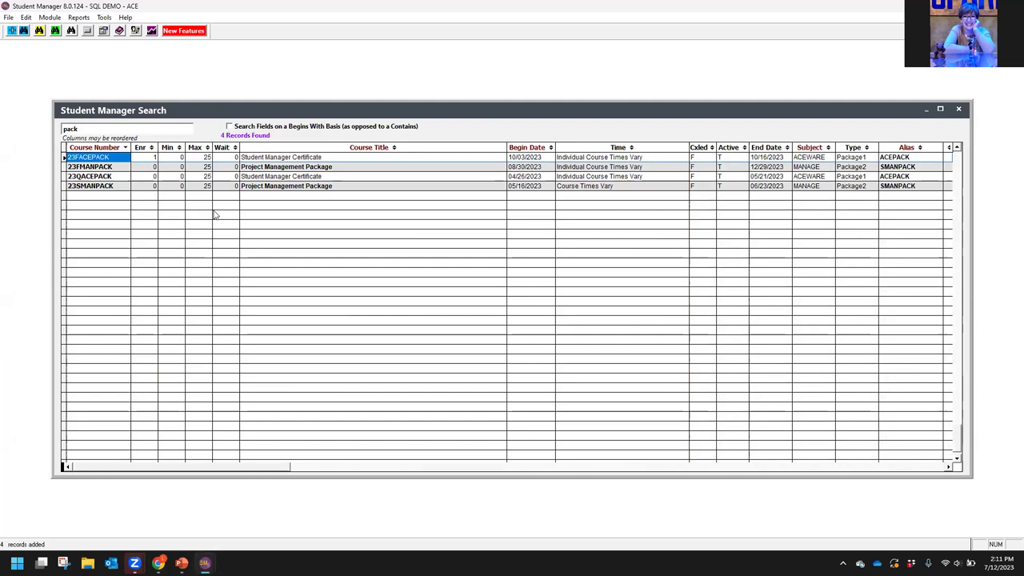
click(865, 158)
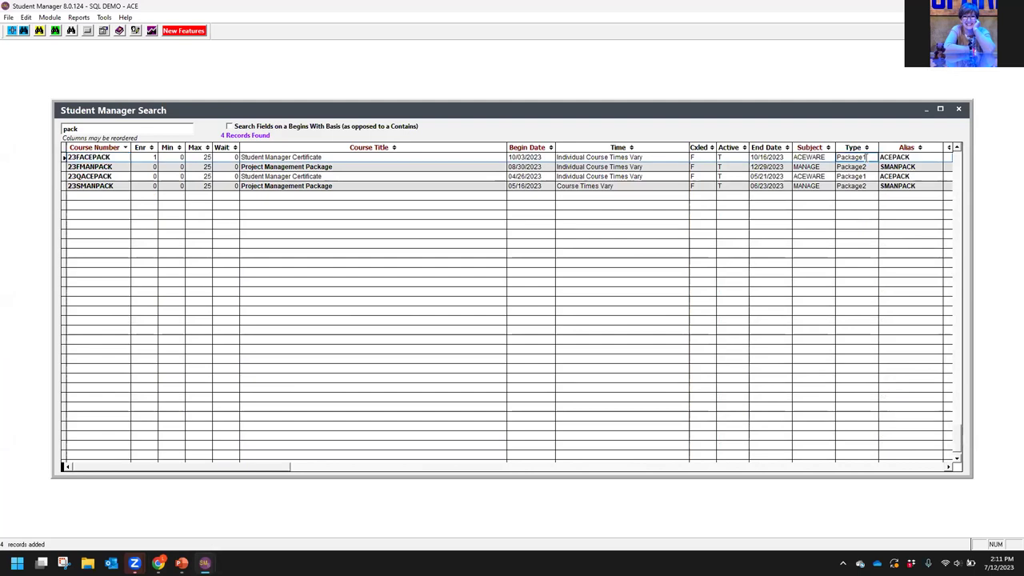
double_click(845, 156)
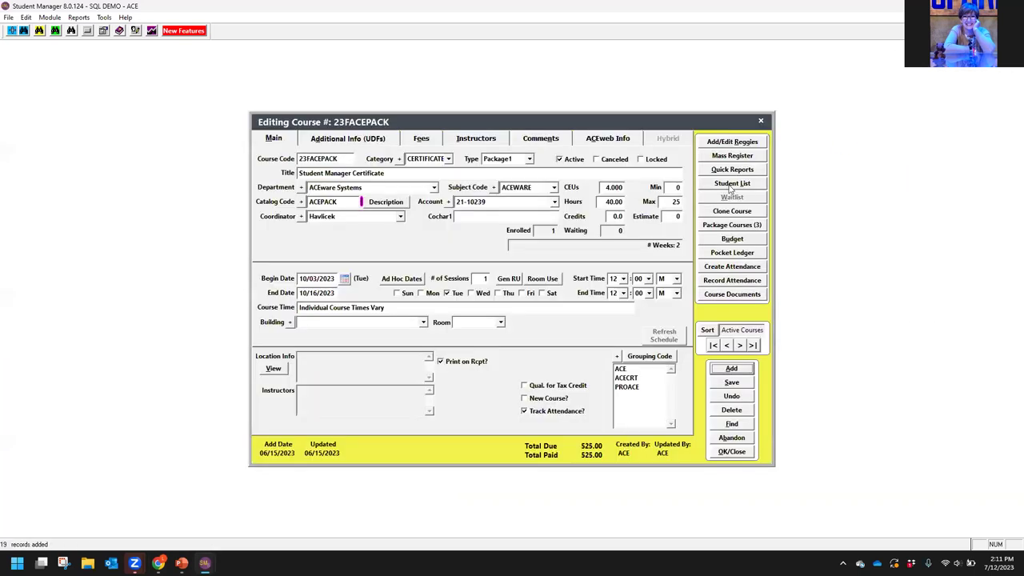
click(748, 142)
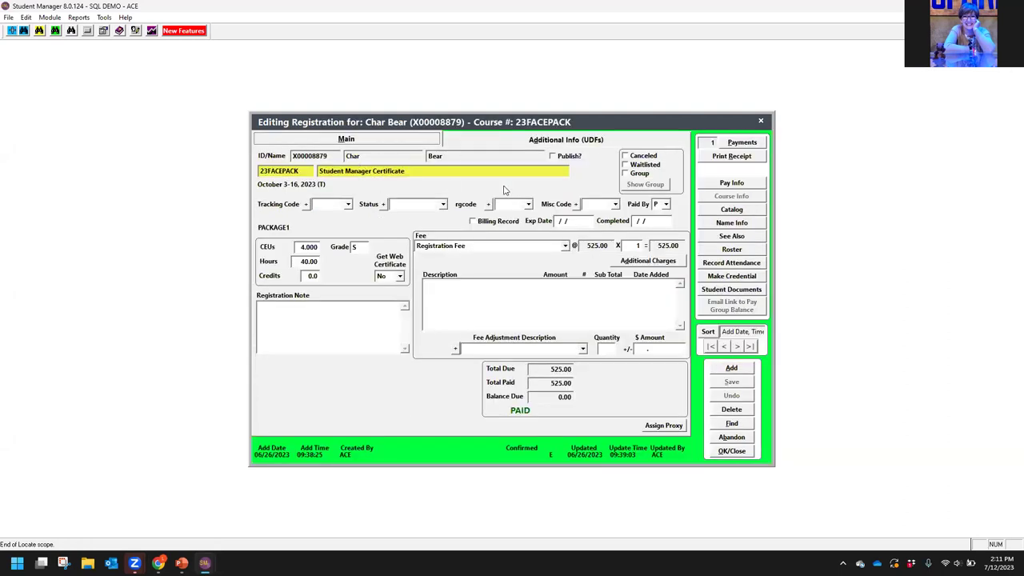
- Cancel the registration, clearing CEUs and hours, deleting attendance and cancelling the 3 child courses
click(639, 155)
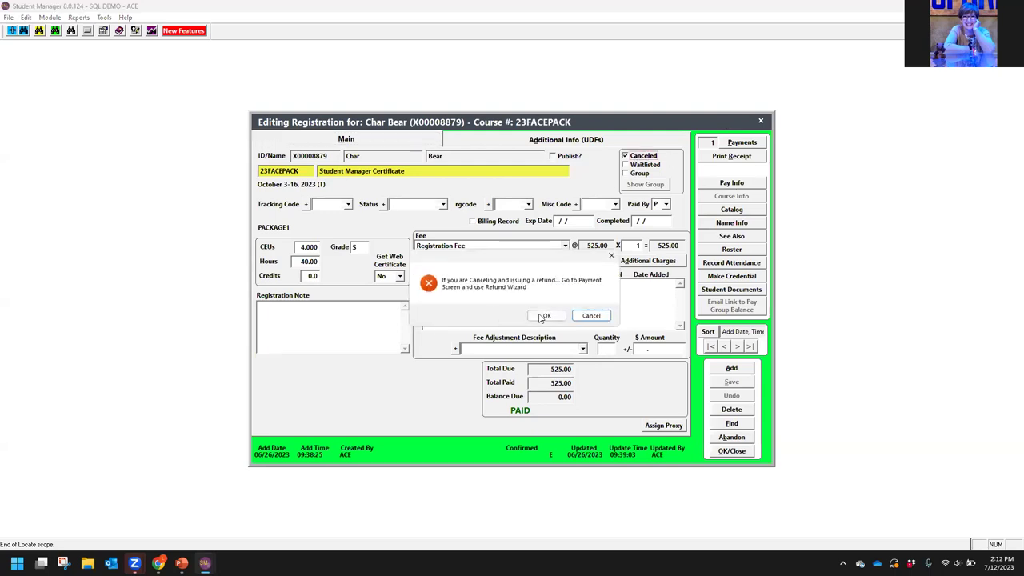
click(546, 316)
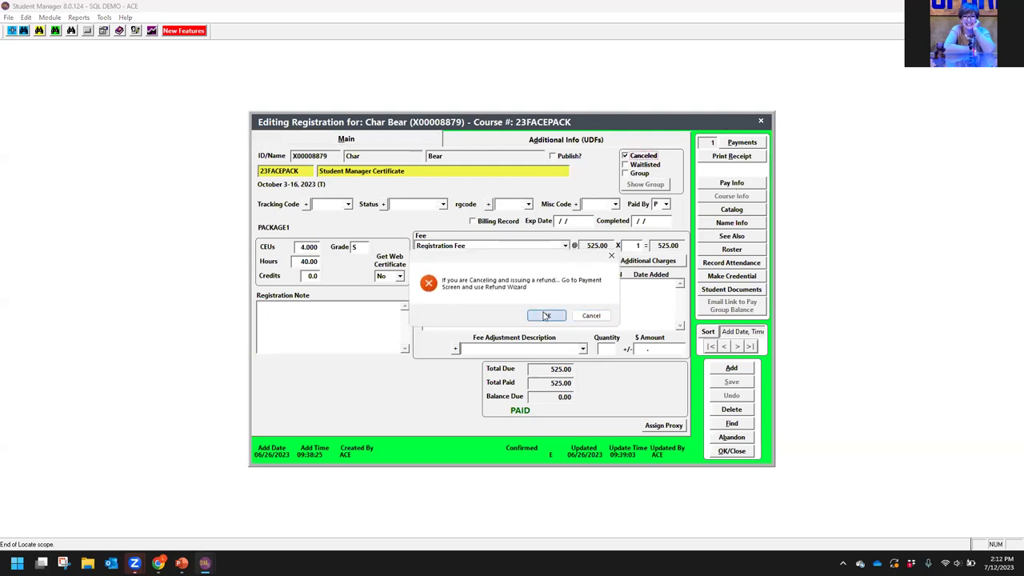
click(546, 315)
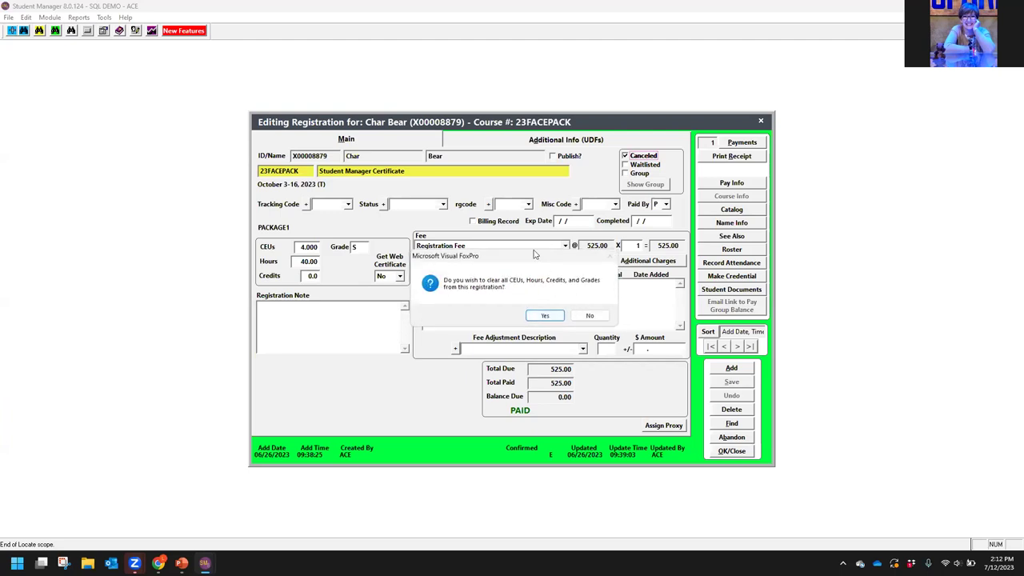
click(544, 316)
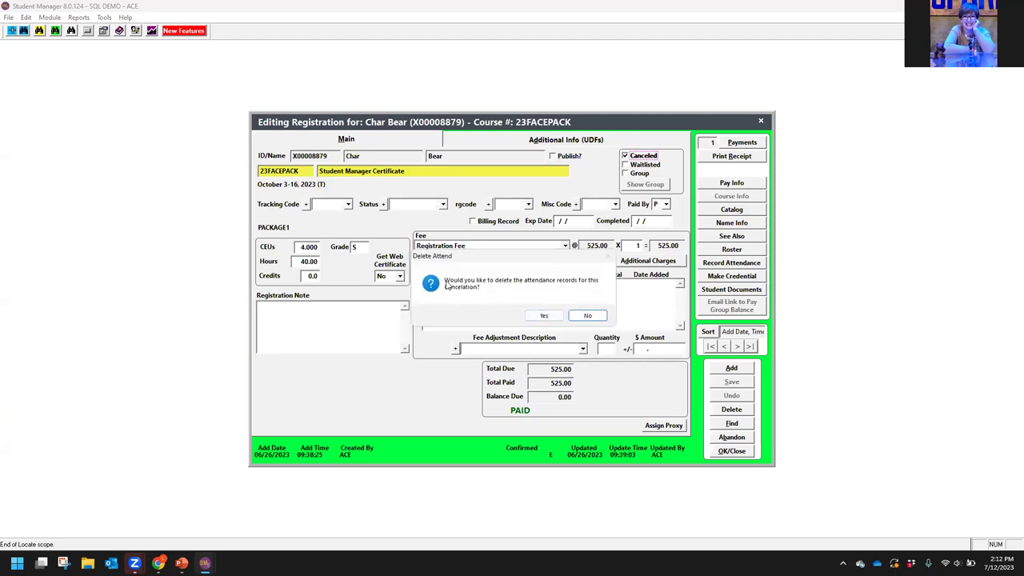
click(552, 316)
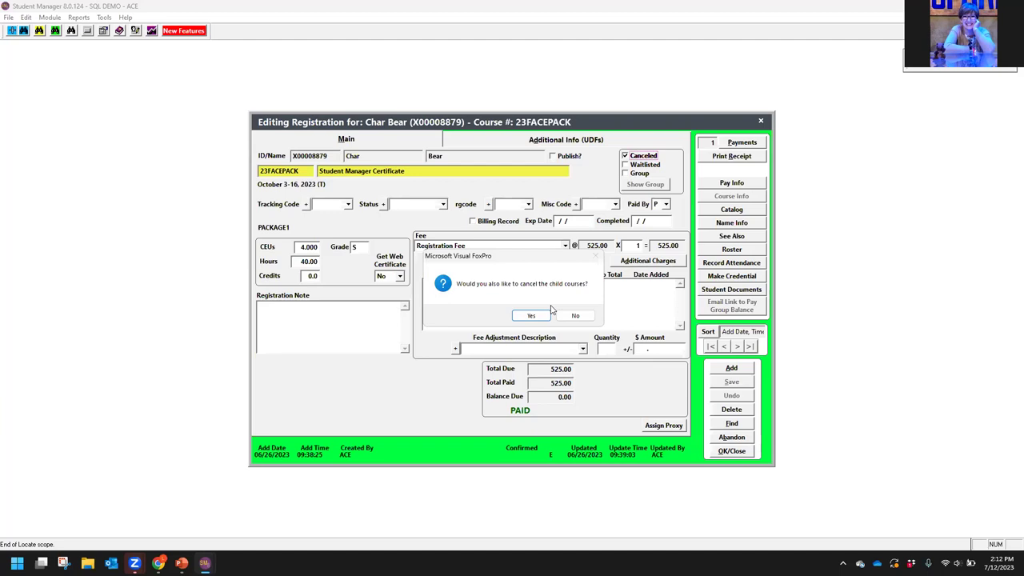
click(534, 317)
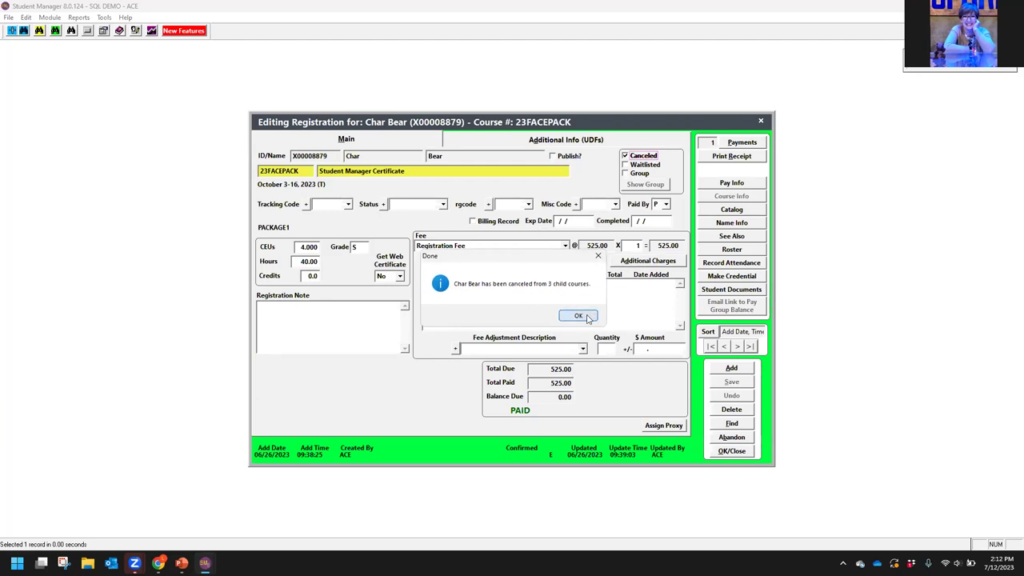
click(586, 317)
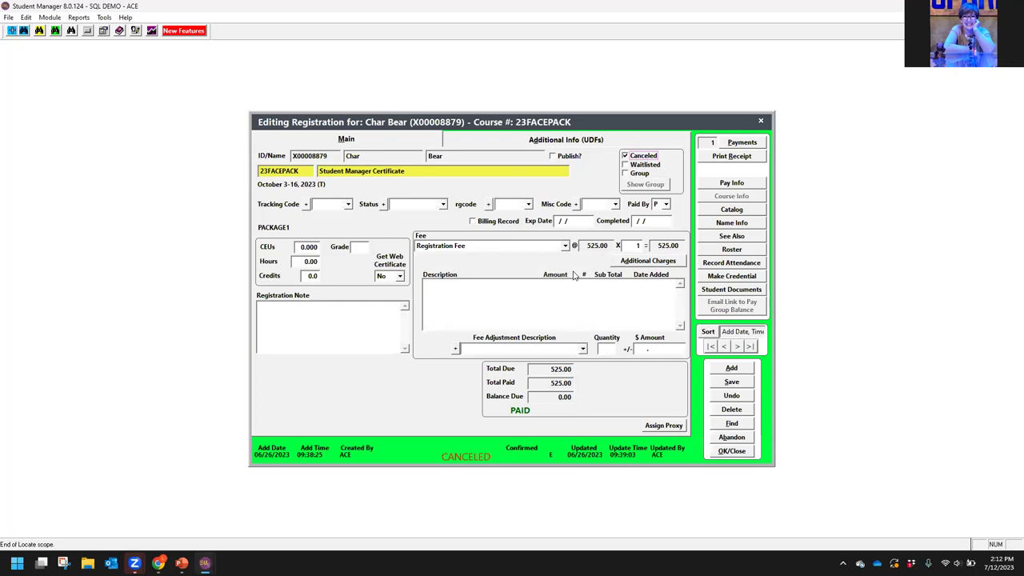
key(alt+Tab)
key(alt+Tab)
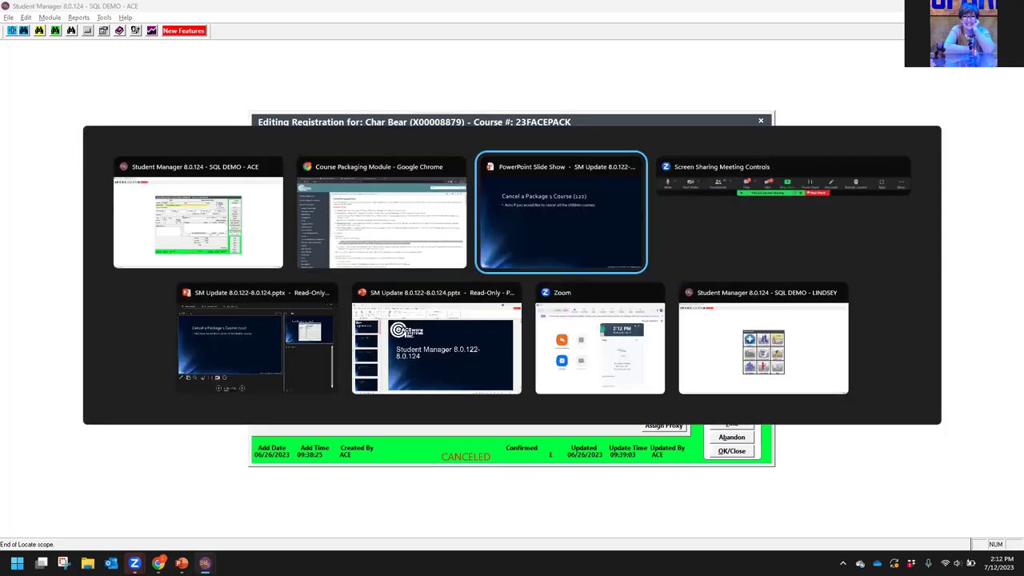
- Advance the slideshow to Record Course Attend (122) and return to Student Manager
key(Right)
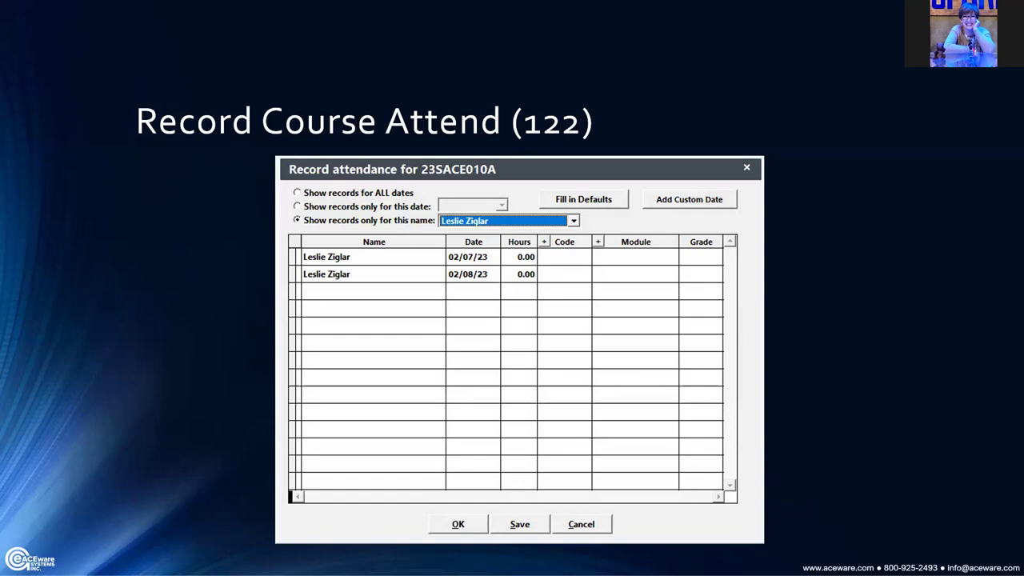
key(alt+Tab)
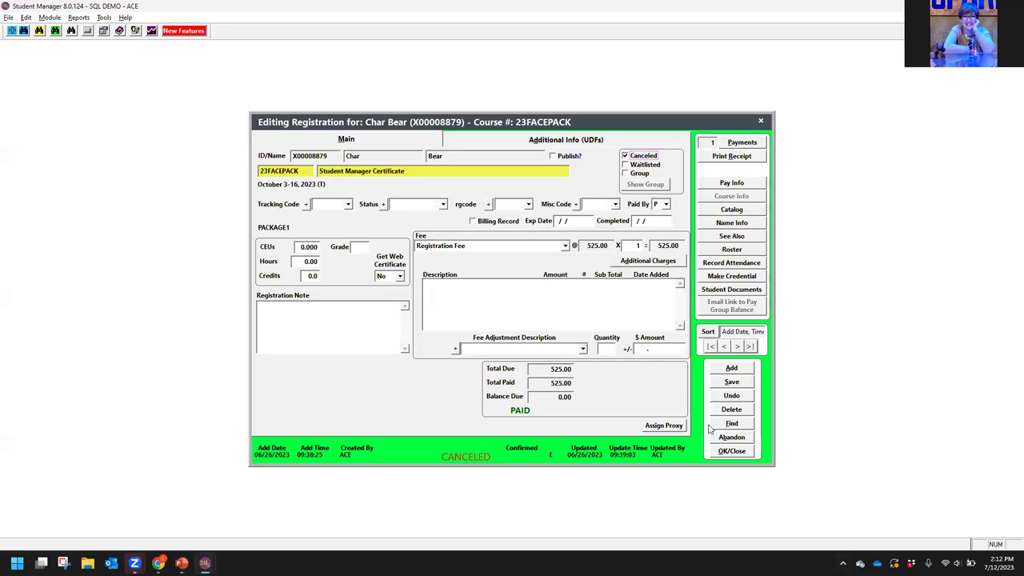
- Discard the unsaved registration changes and open course 23FACE210, Advanced Report Writing
click(731, 437)
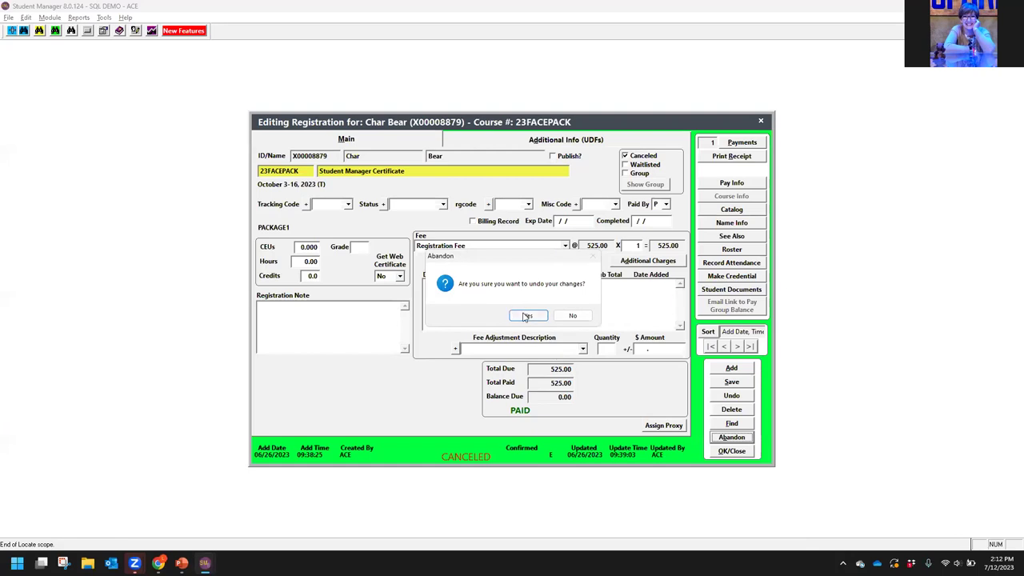
click(528, 315)
click(730, 424)
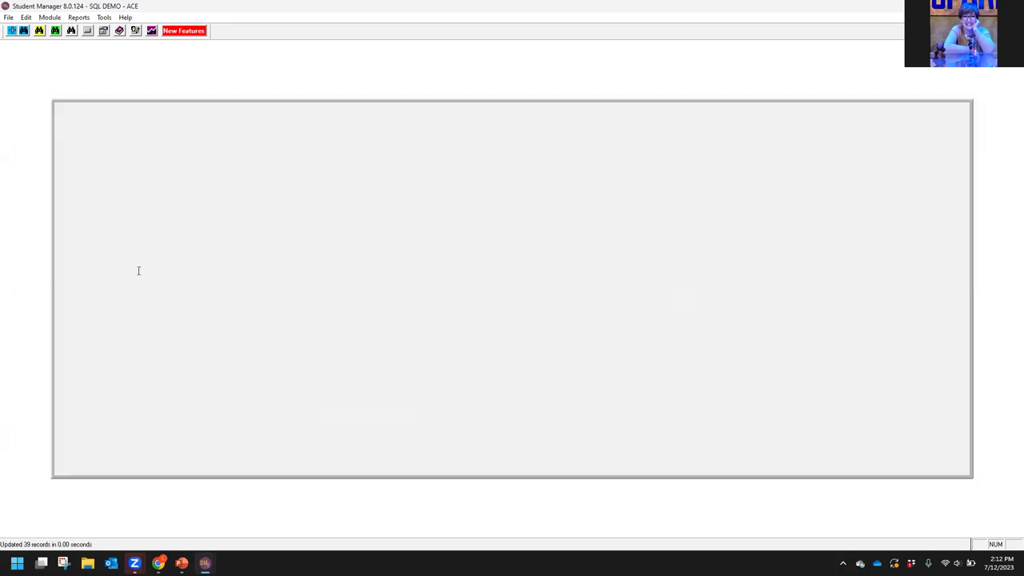
double_click(254, 344)
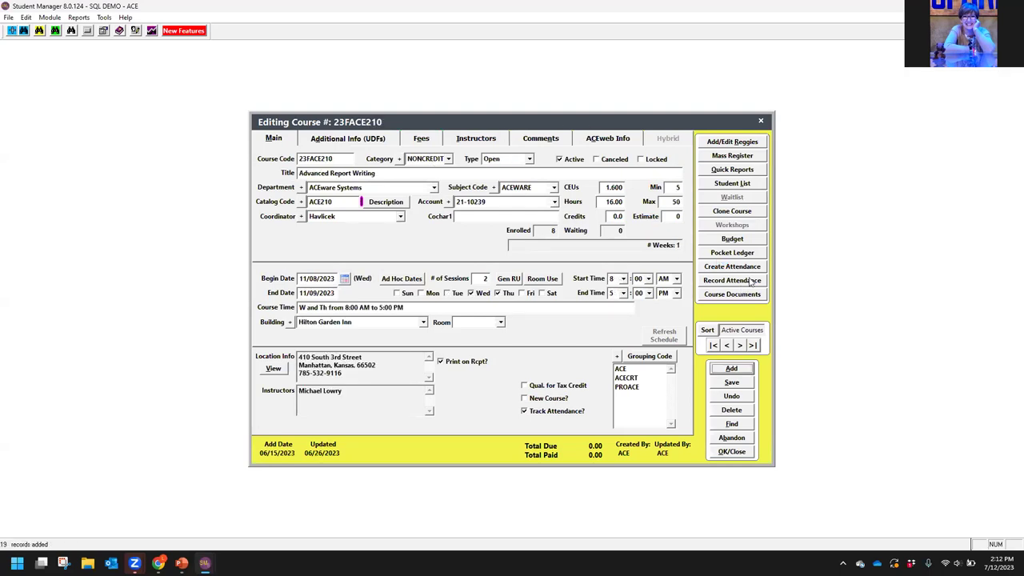
- Open the course's attendance records and try the all-dates and single-date filters
click(736, 284)
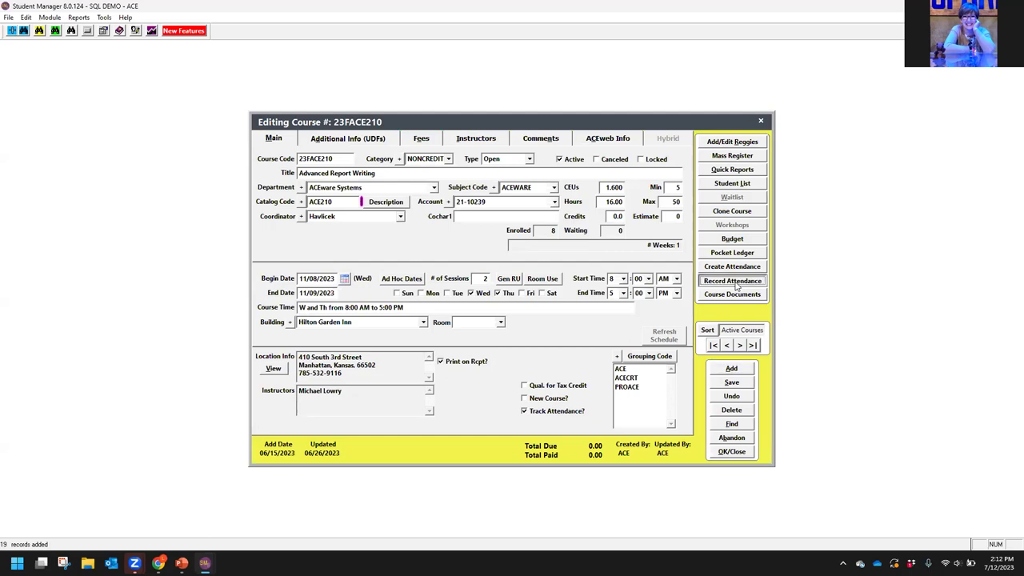
click(734, 281)
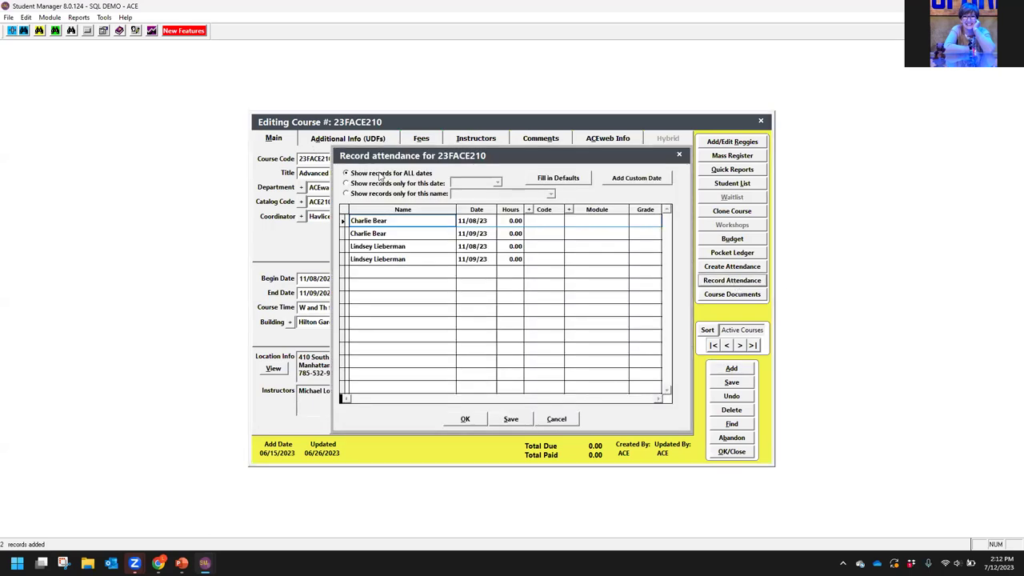
click(404, 176)
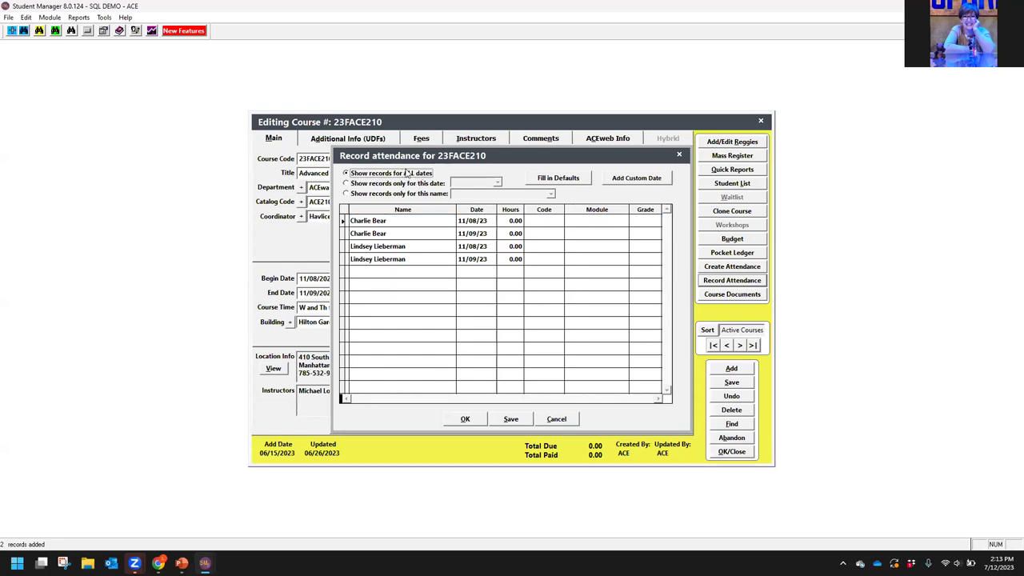
click(346, 183)
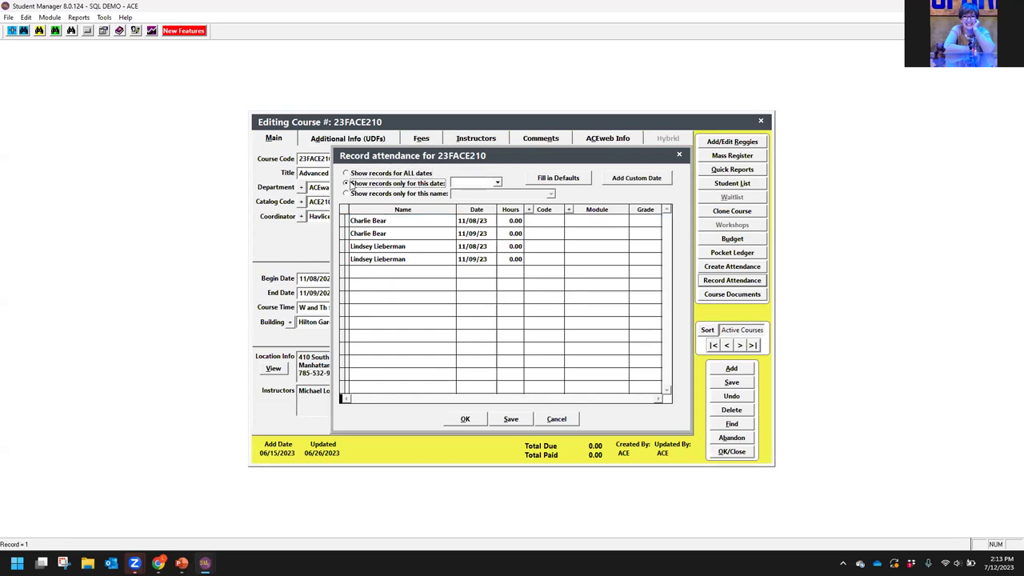
click(496, 183)
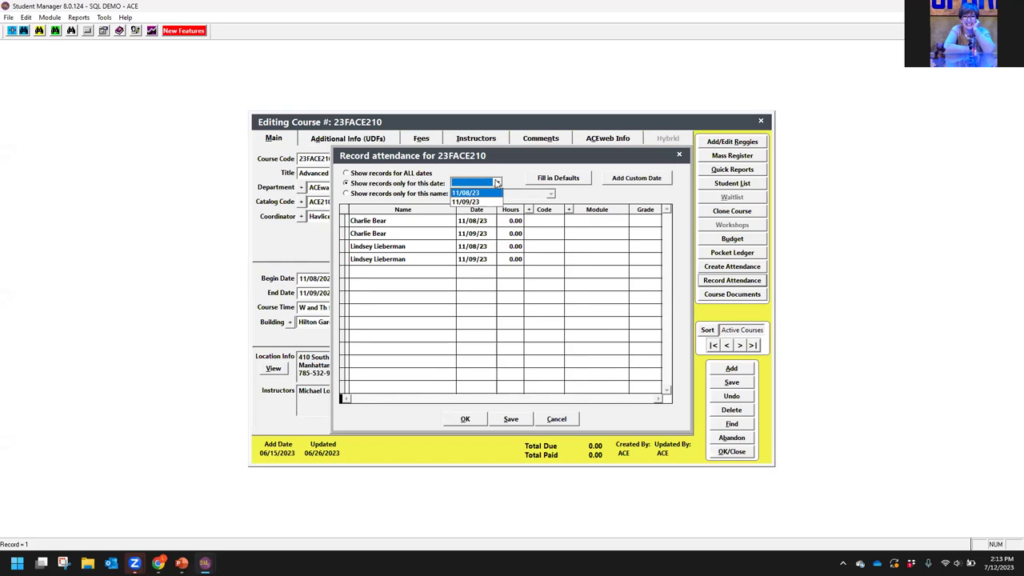
click(498, 183)
- Filter attendance to the second student only, then close without saving
click(347, 194)
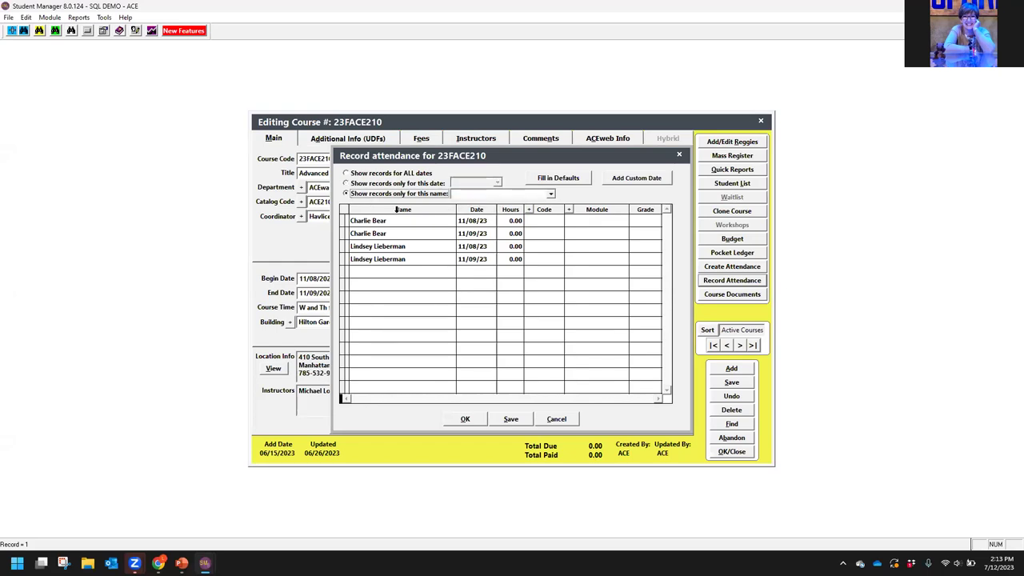
click(551, 195)
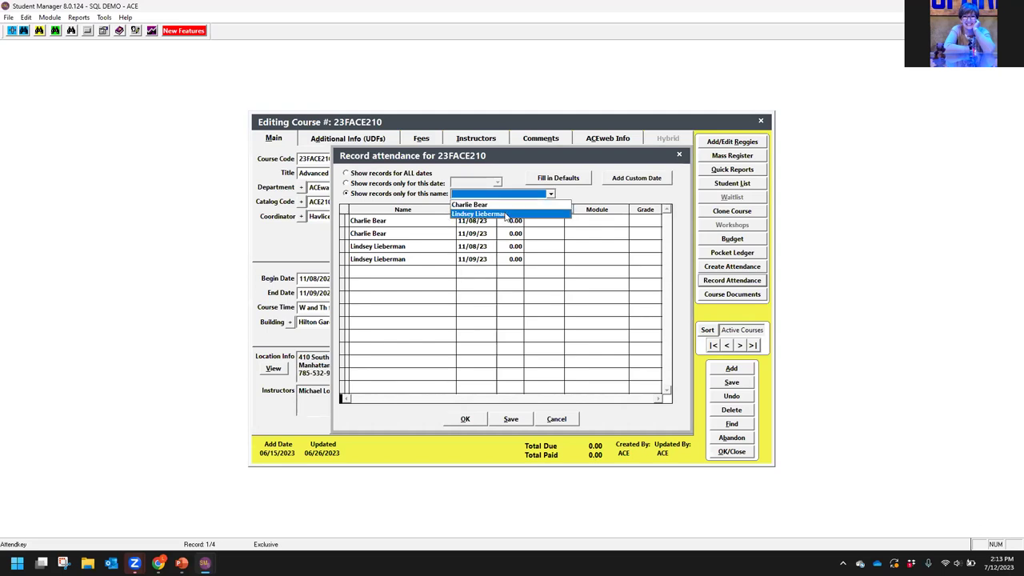
click(505, 215)
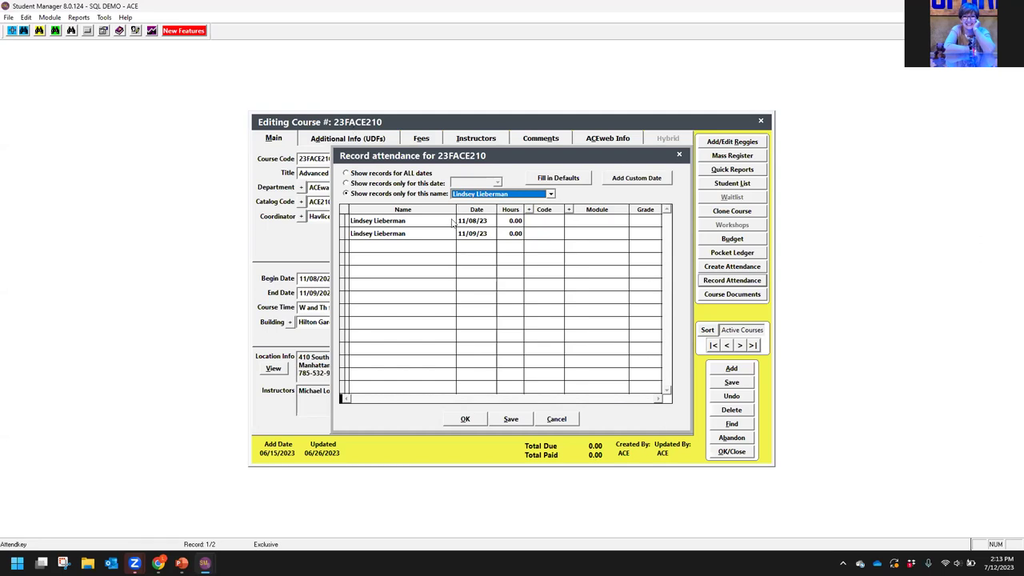
click(558, 419)
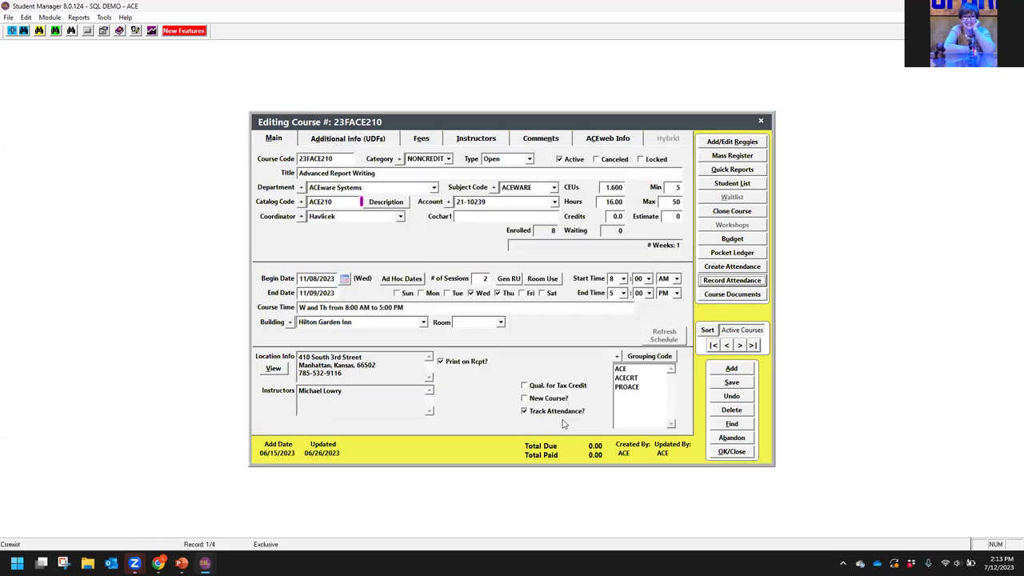
- Advance the slideshow to the Course CRM (123) slide and return to course 23FACE210
key(alt+Tab)
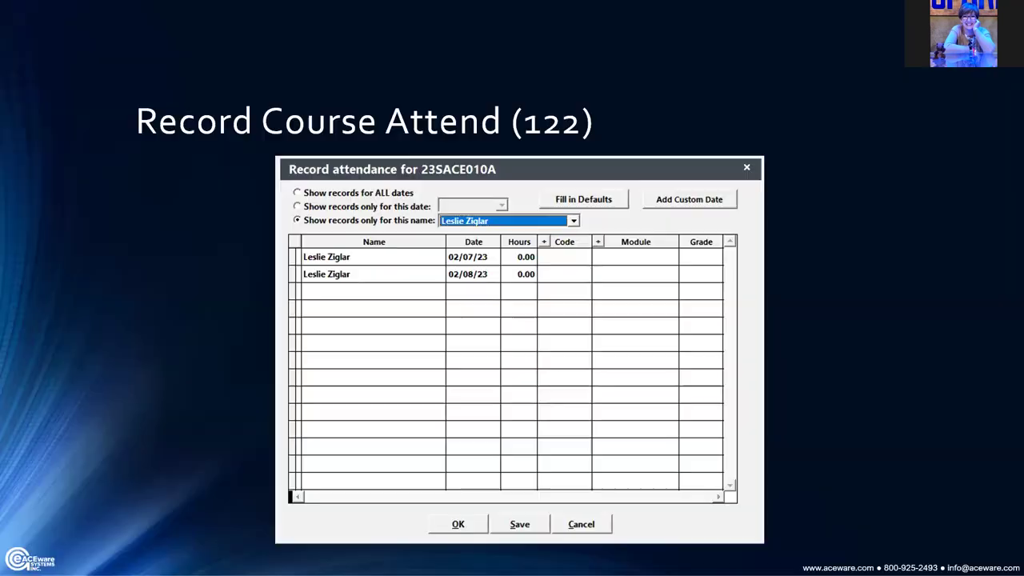
key(Right)
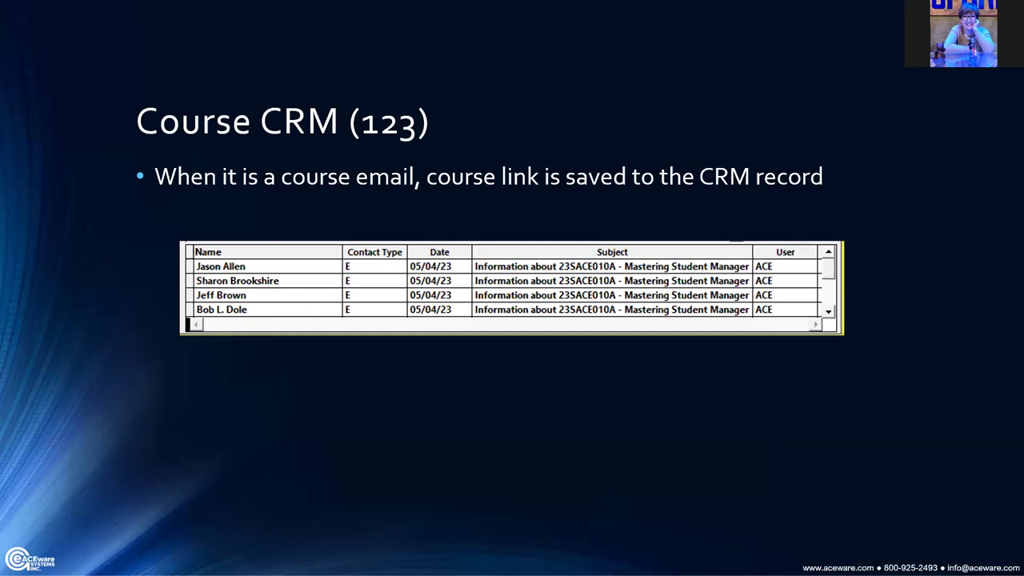
key(alt+Tab)
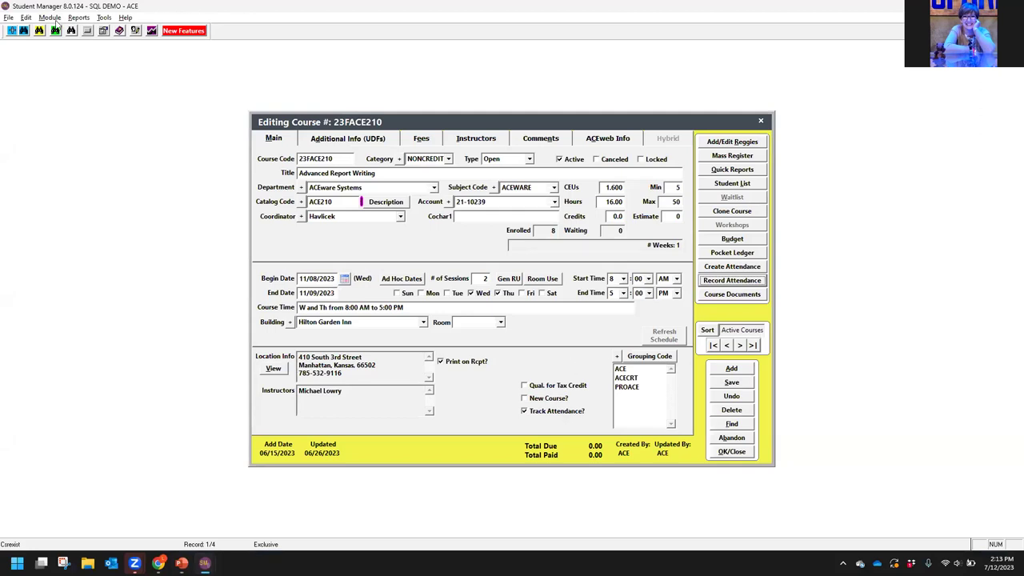
click(27, 34)
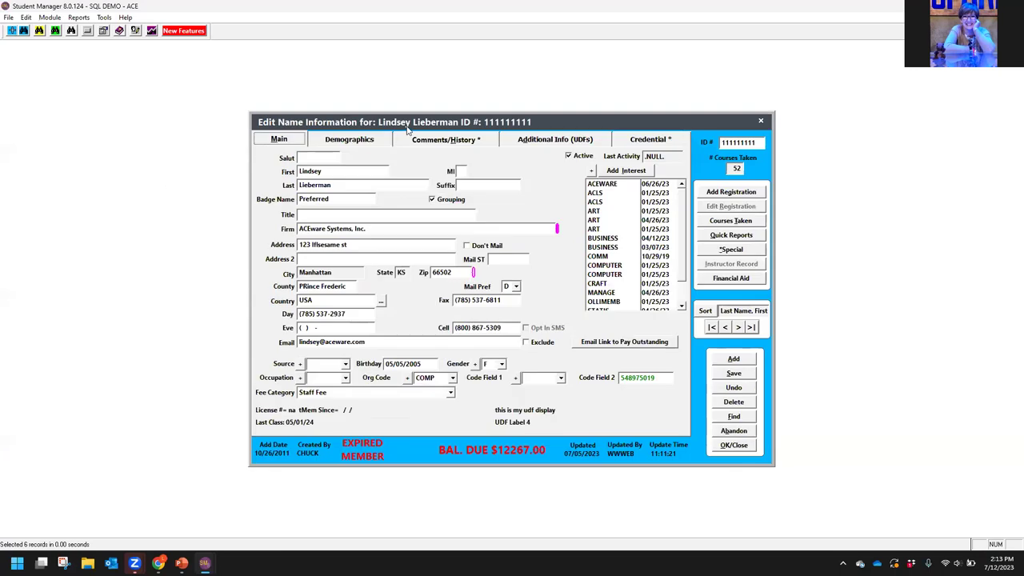
click(425, 142)
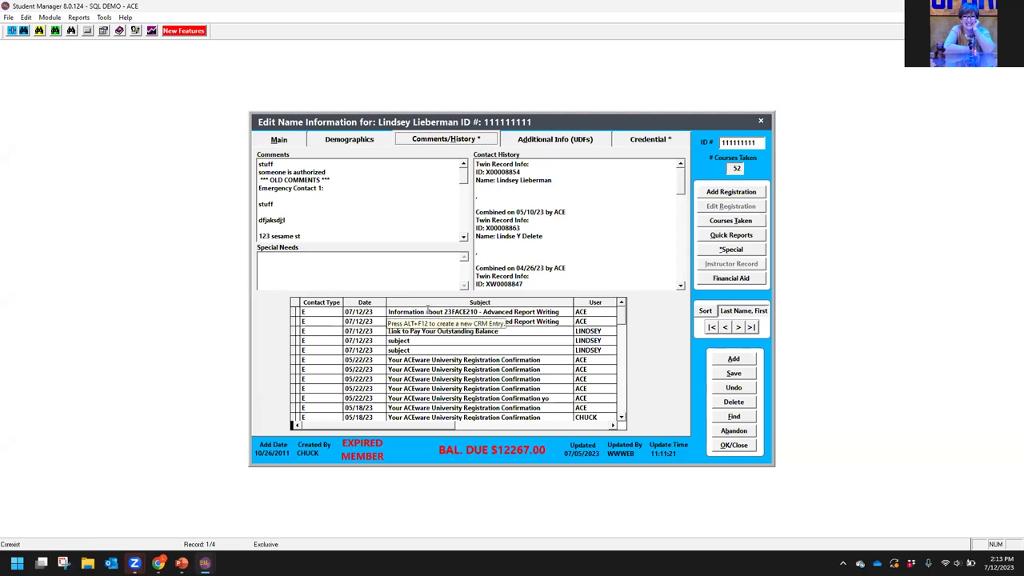
click(584, 312)
click(609, 312)
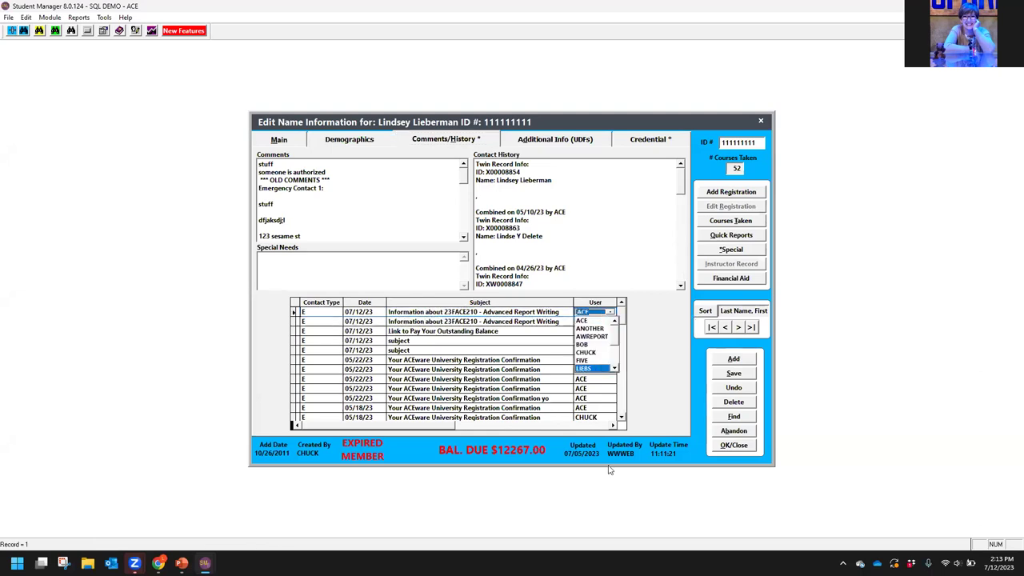
click(612, 426)
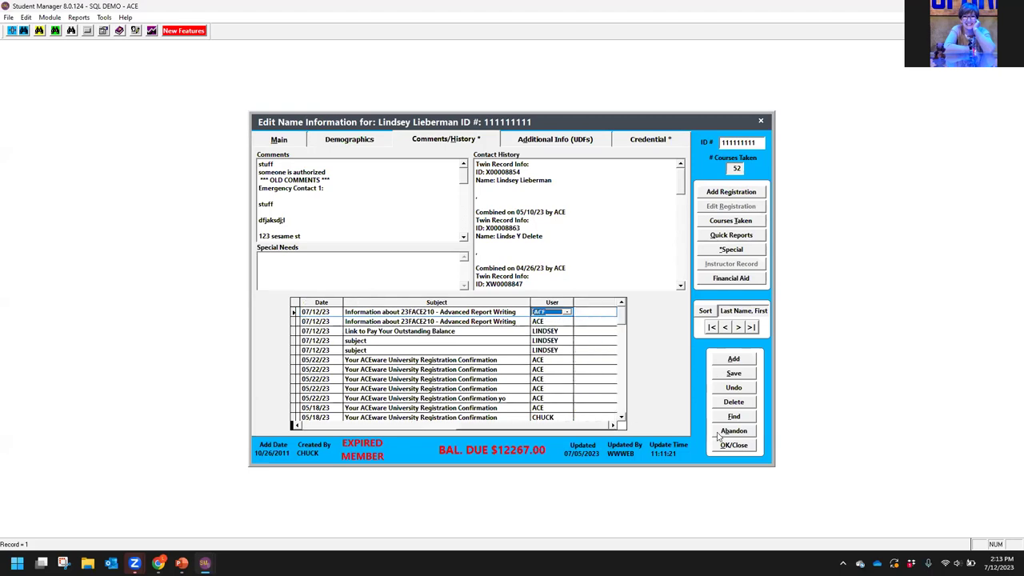
click(728, 431)
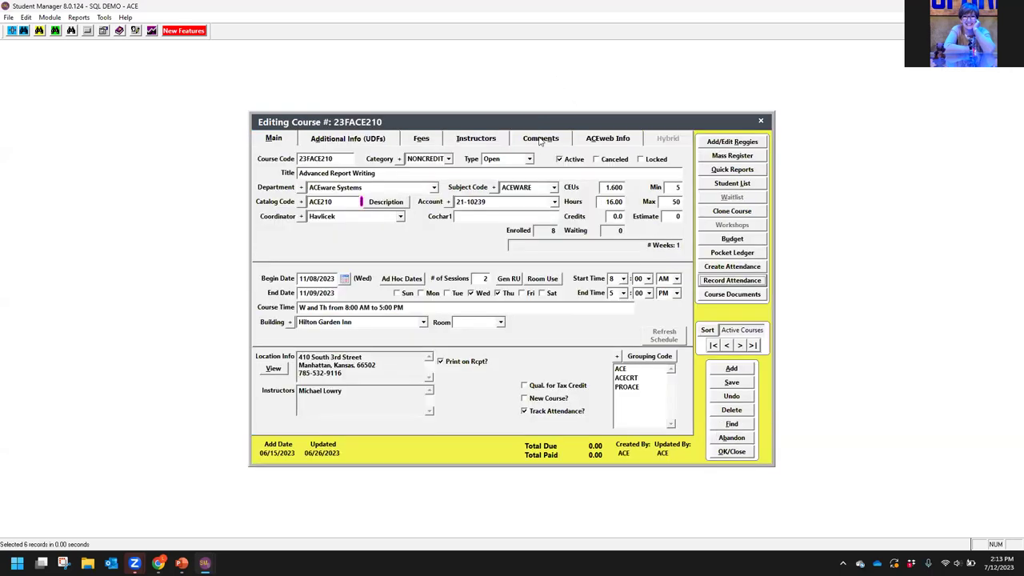
click(541, 139)
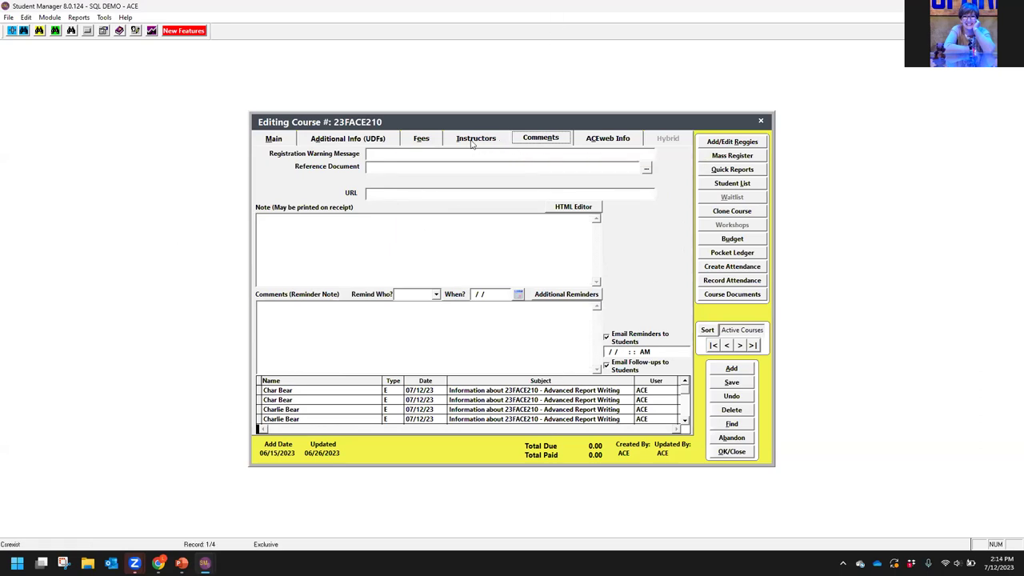
- Browse the subjects and recipients of course 23FACE210's logged 07/12/23 Advanced Report Writing emails, then return to the Course CRM slide
click(286, 389)
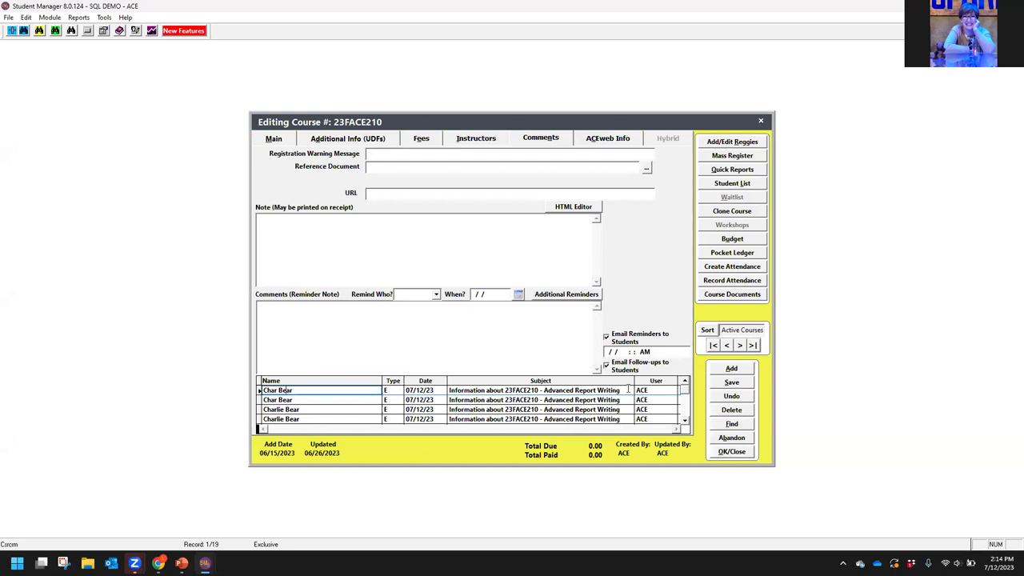
click(524, 393)
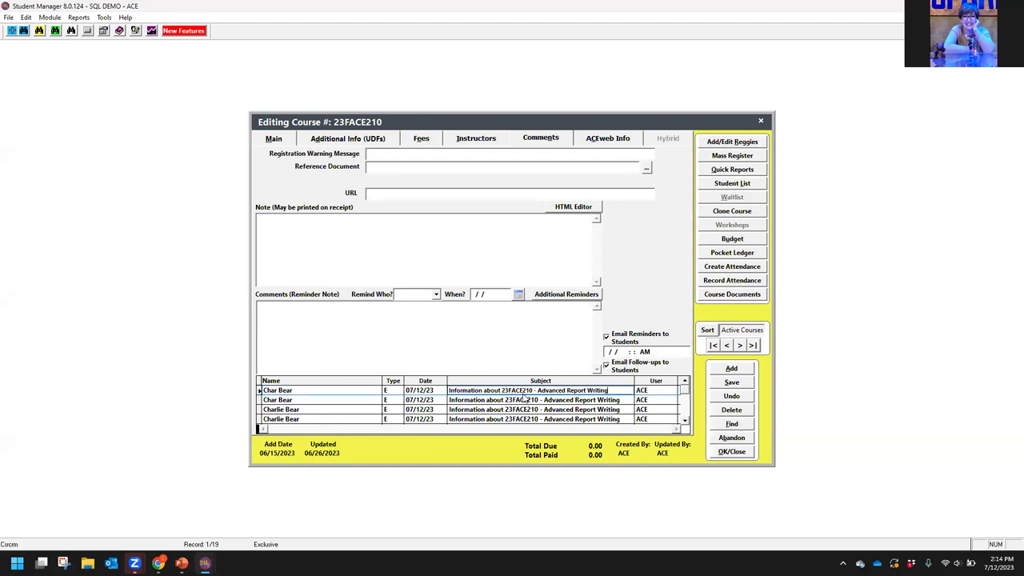
click(302, 389)
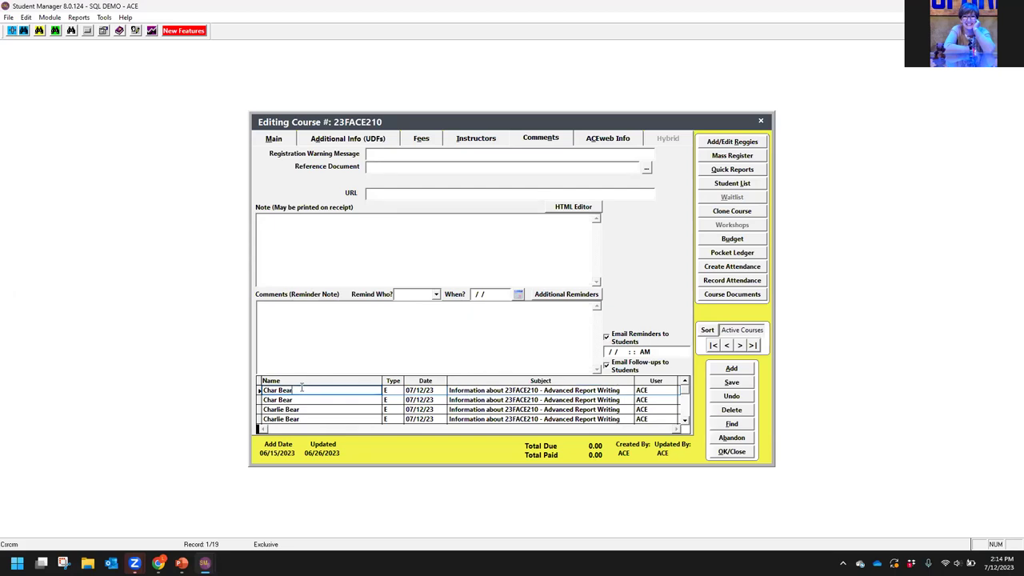
click(319, 408)
click(486, 409)
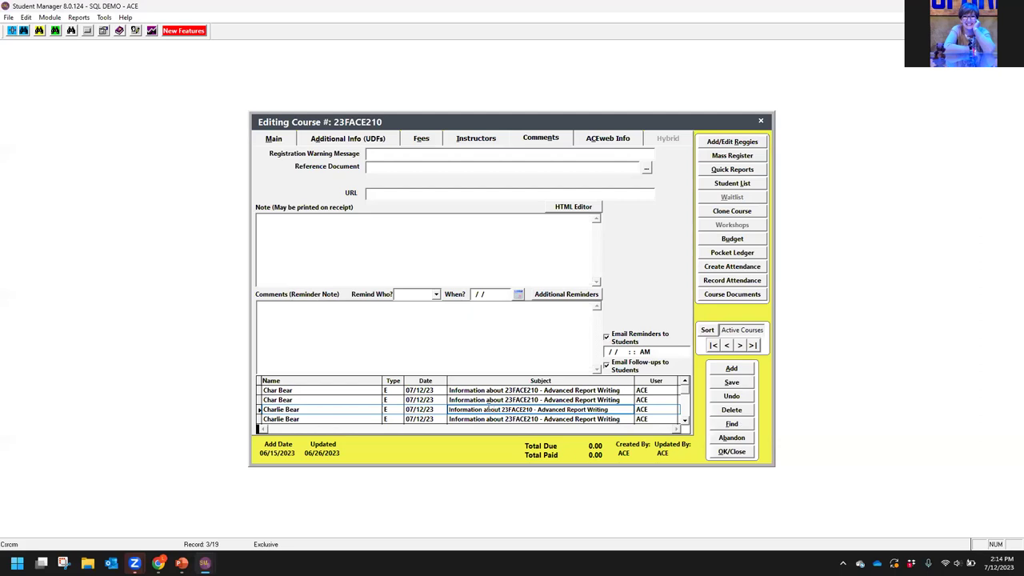
click(684, 420)
click(685, 420)
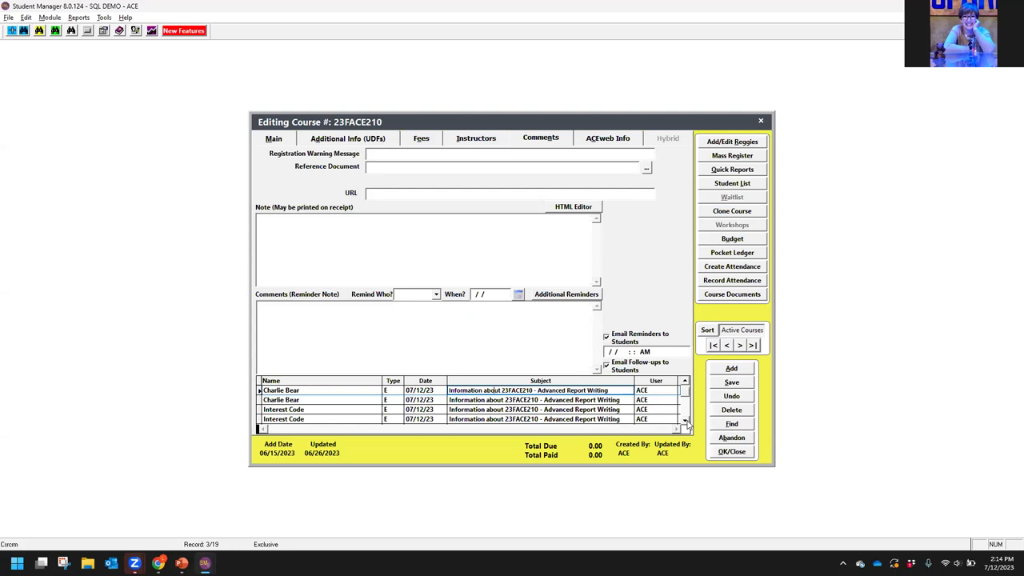
key(alt+Tab)
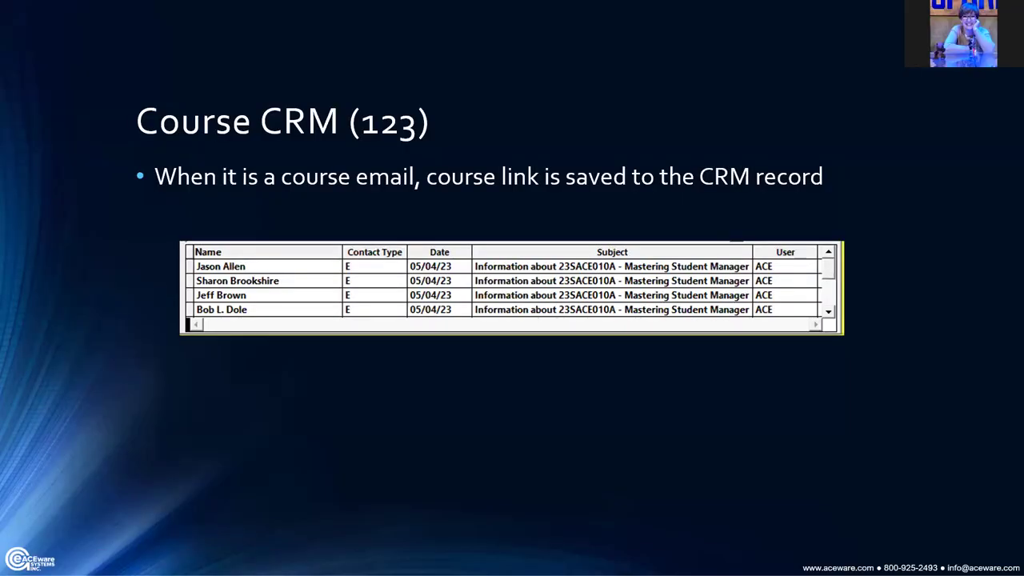
- Advance the slideshow to the Default Publish Date slide, then show course 23FACE210's ACEweb web publishing settings
key(Right)
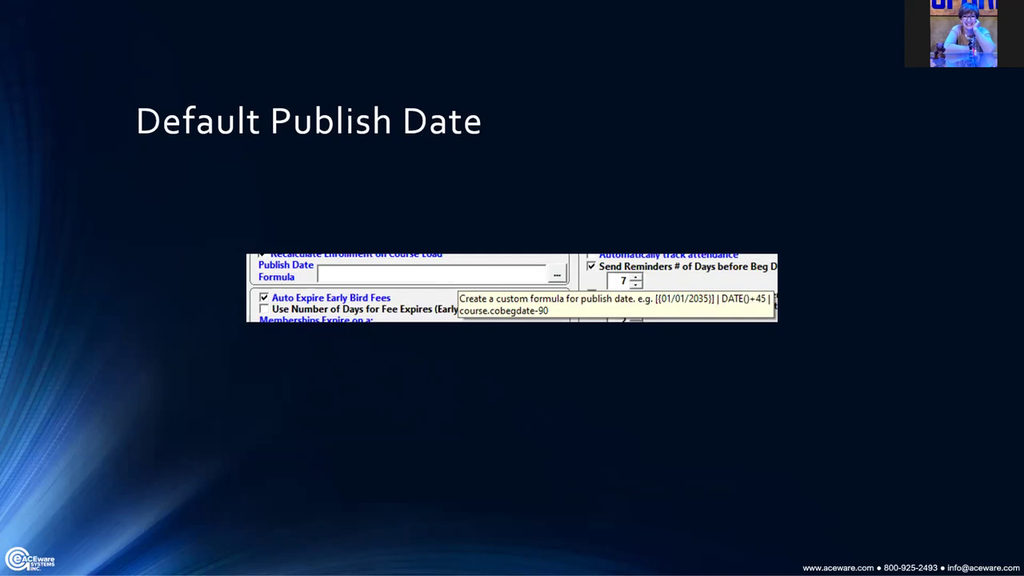
key(alt+Tab)
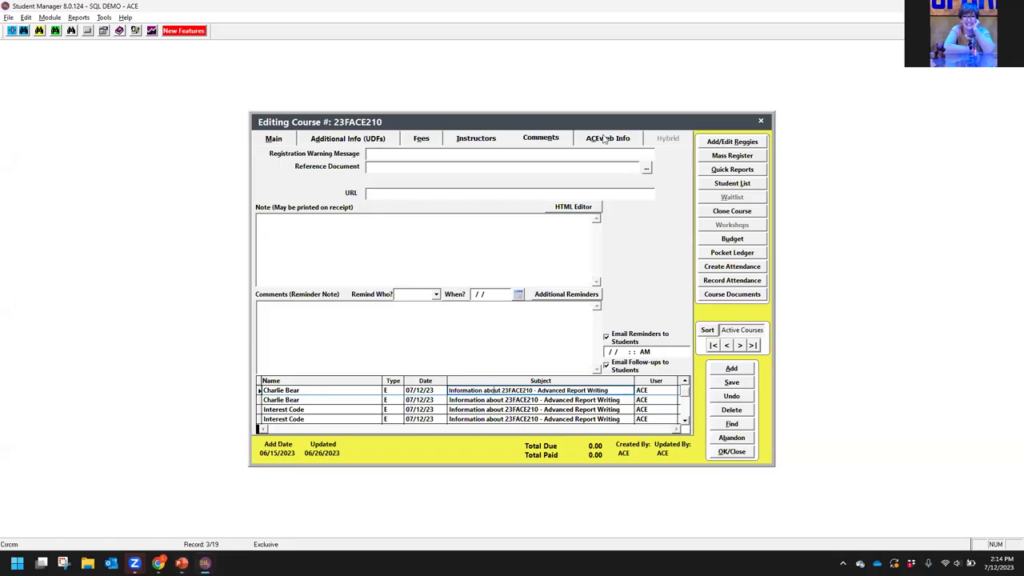
click(606, 138)
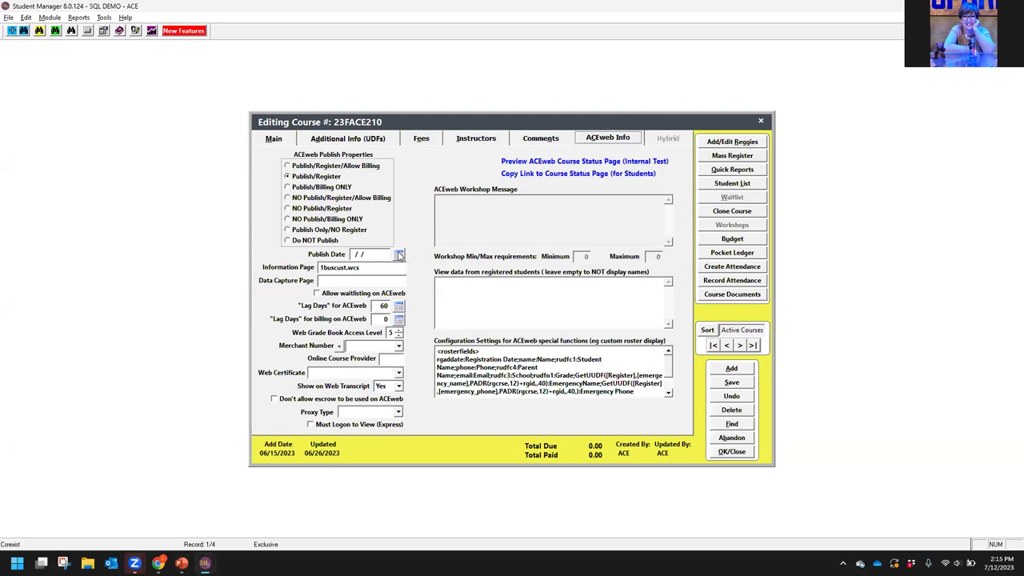
- Inspect the empty Publish Date Formula in Course preferences and abandon without saving
click(104, 31)
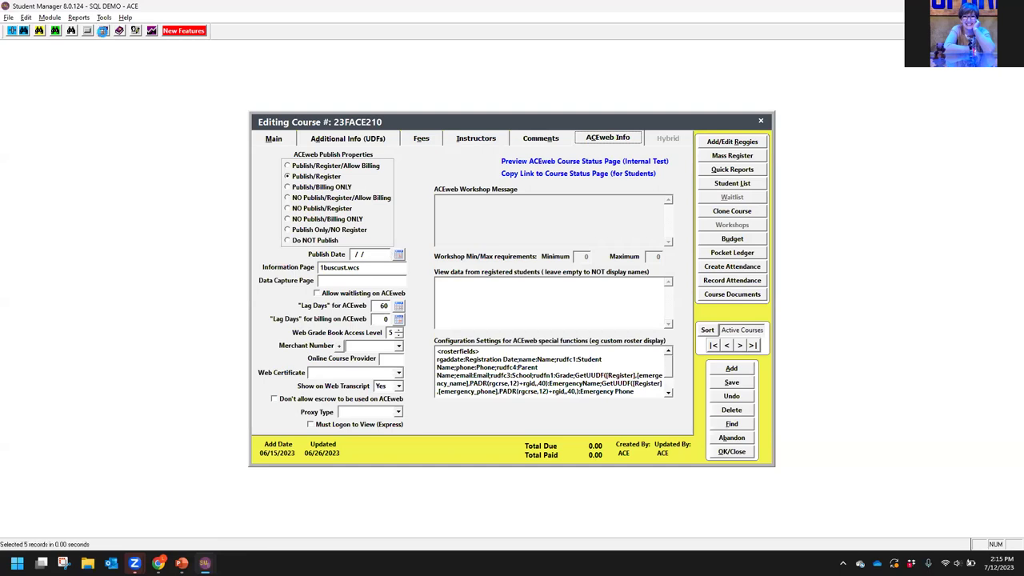
click(426, 160)
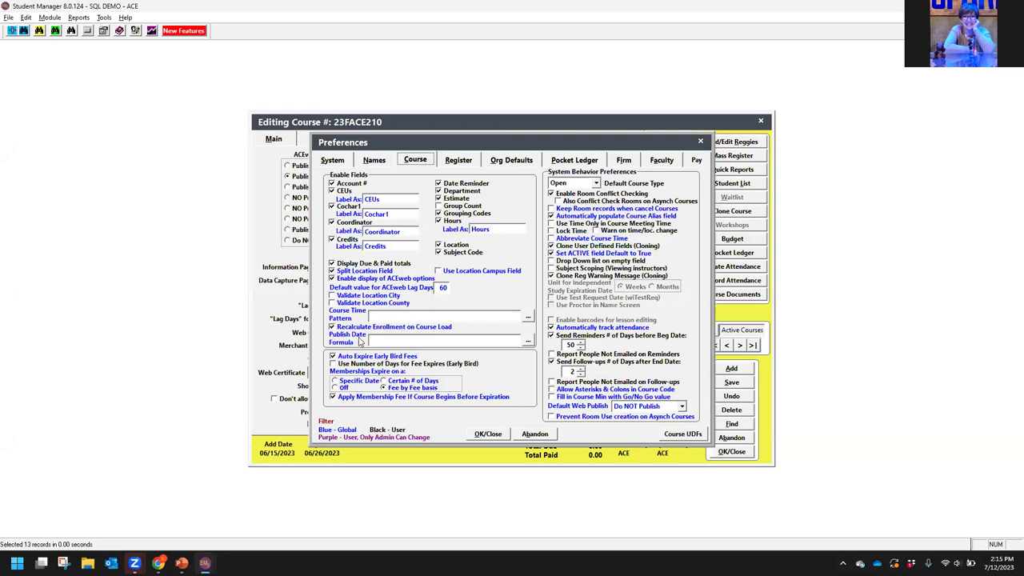
click(436, 340)
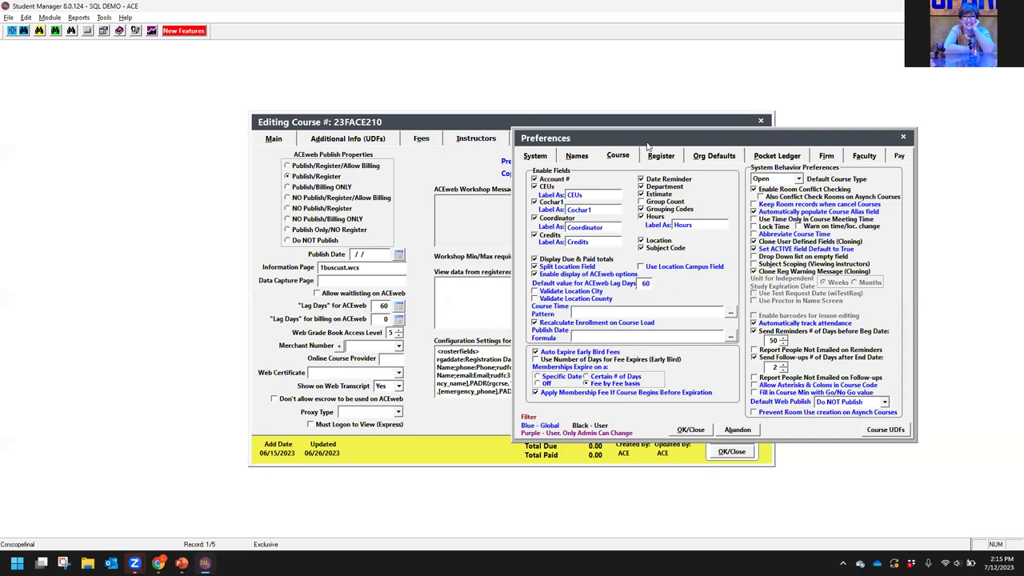
drag(648, 144, 516, 142)
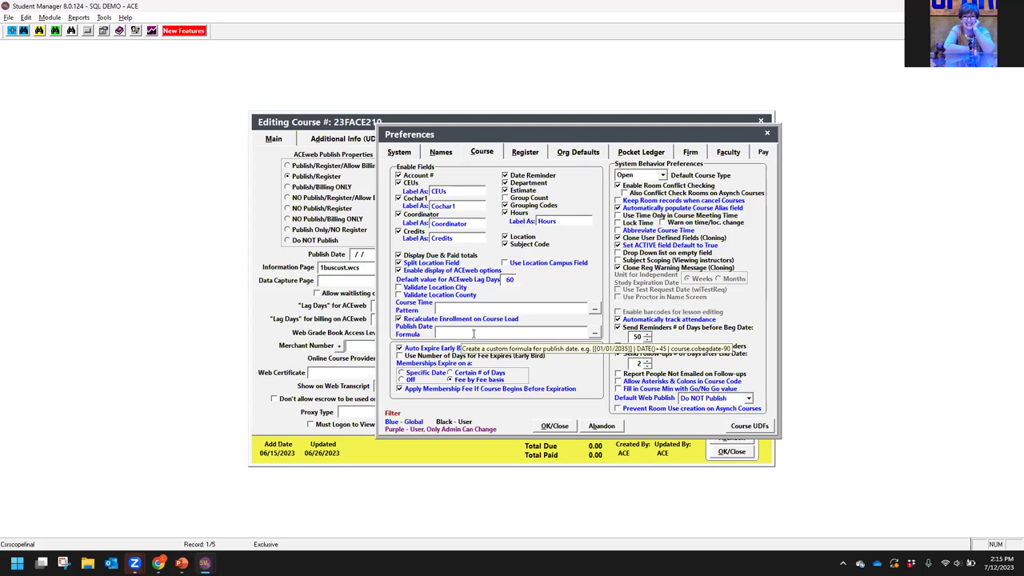
click(608, 429)
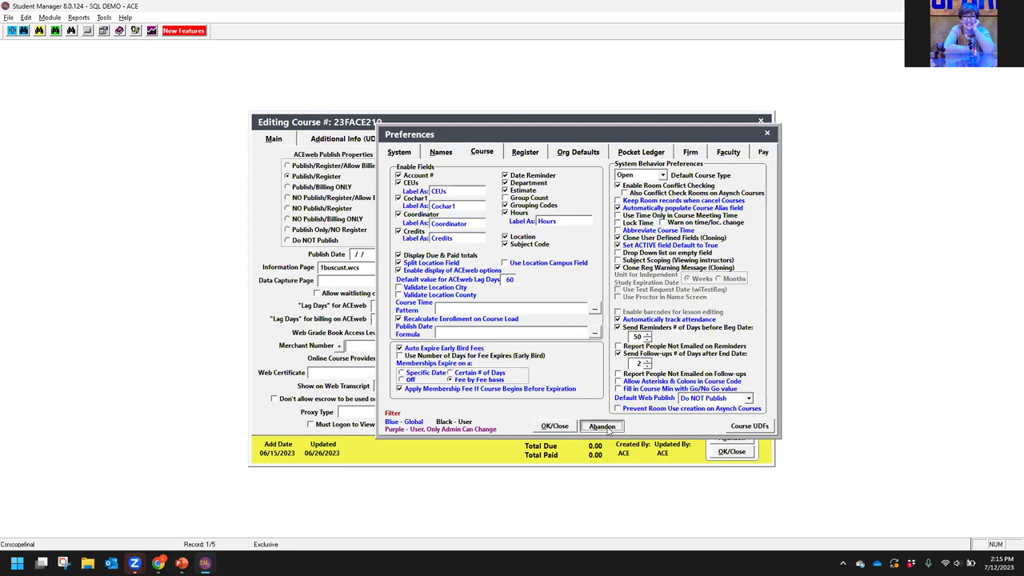
key(alt+Tab)
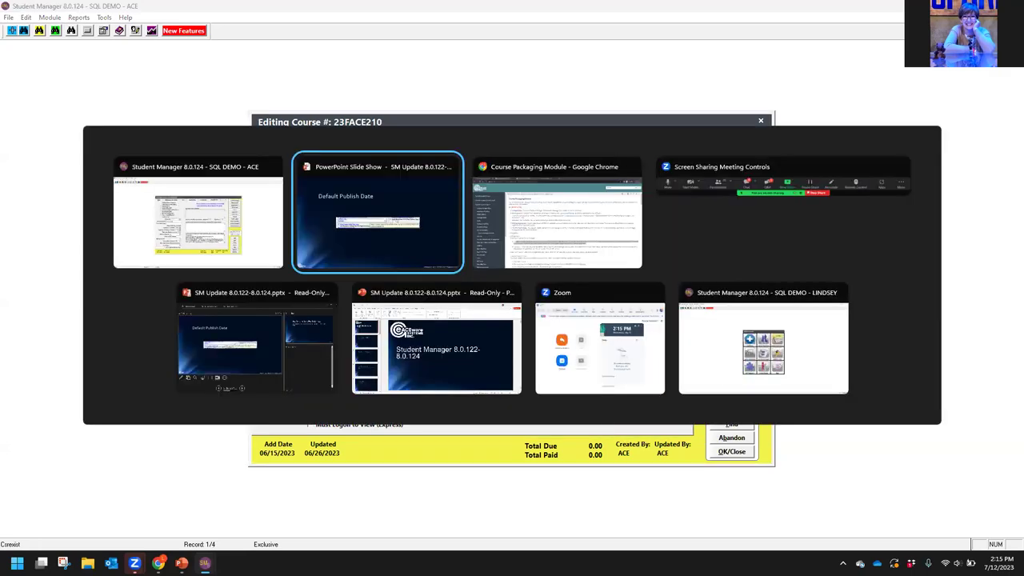
- Advance the slideshow to the New Combine Name Reg Option (122) slide and return to Student Manager
key(Right)
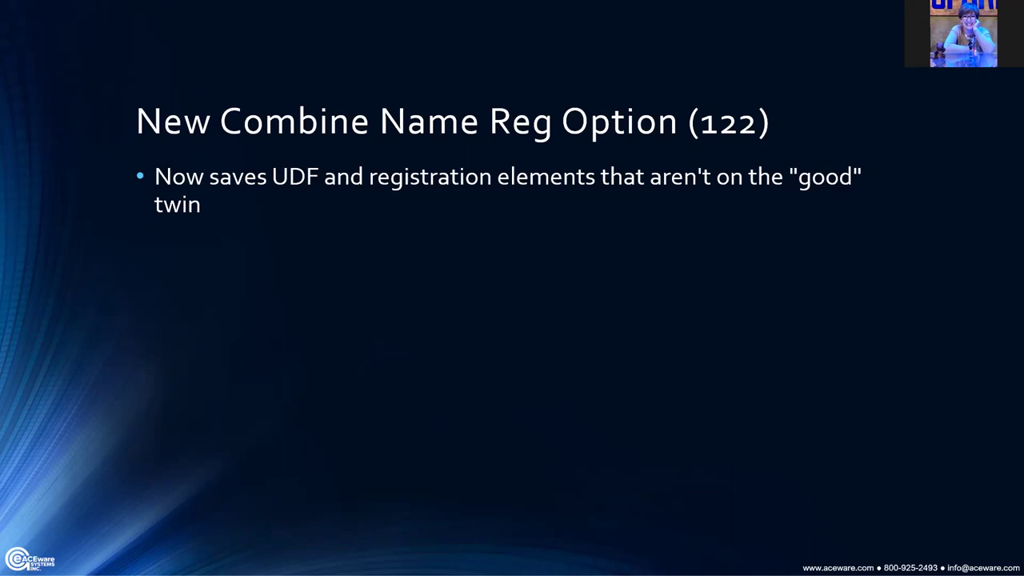
key(alt+Tab)
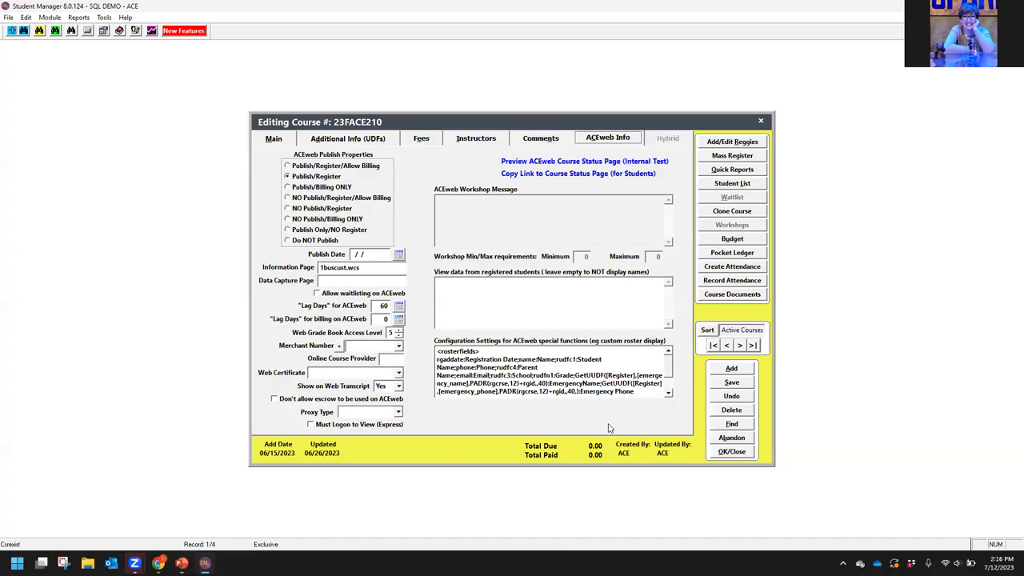
- Close the course and look up active names by the student's surname, opening one duplicate record
click(729, 440)
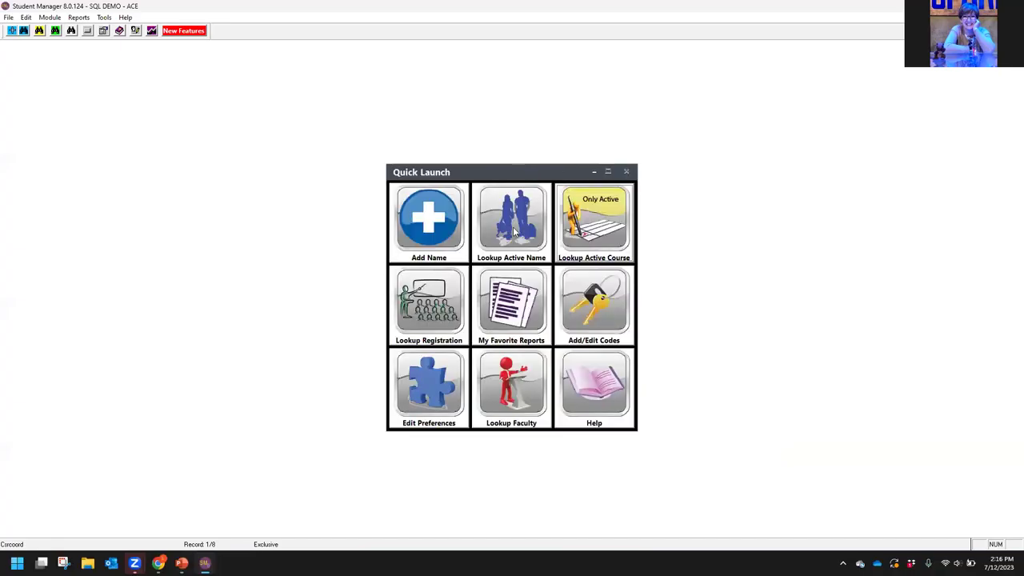
click(516, 228)
text(lieb)
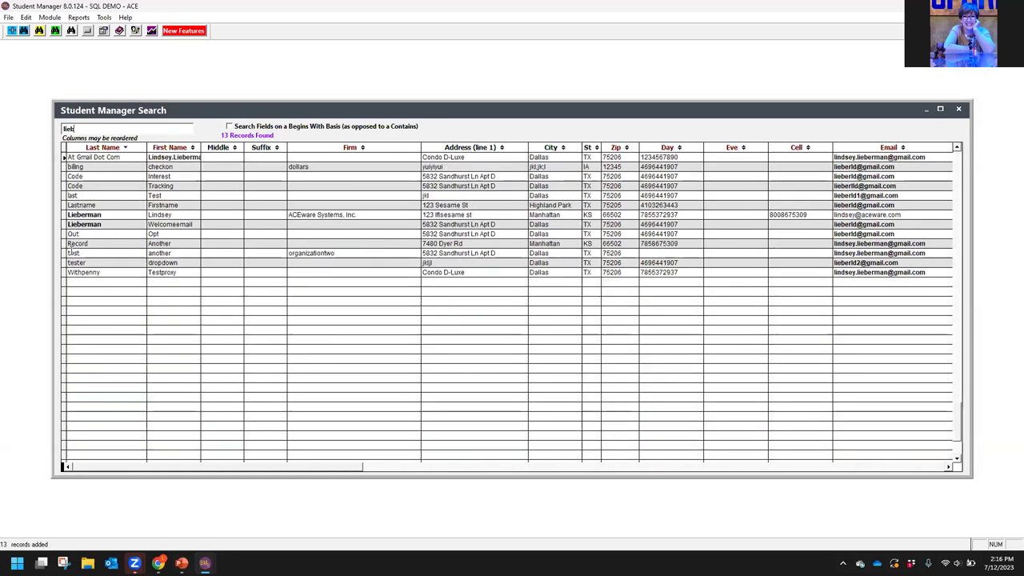
click(135, 221)
key(Return)
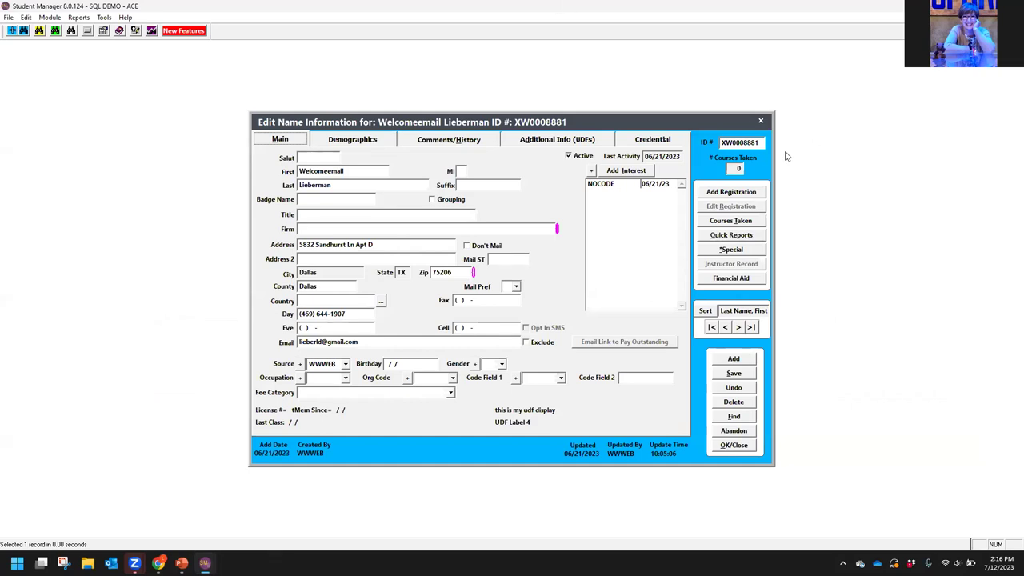
- Check the record's ID and go to the previous name record with 52 courses and $12267.00 due
drag(763, 142, 703, 141)
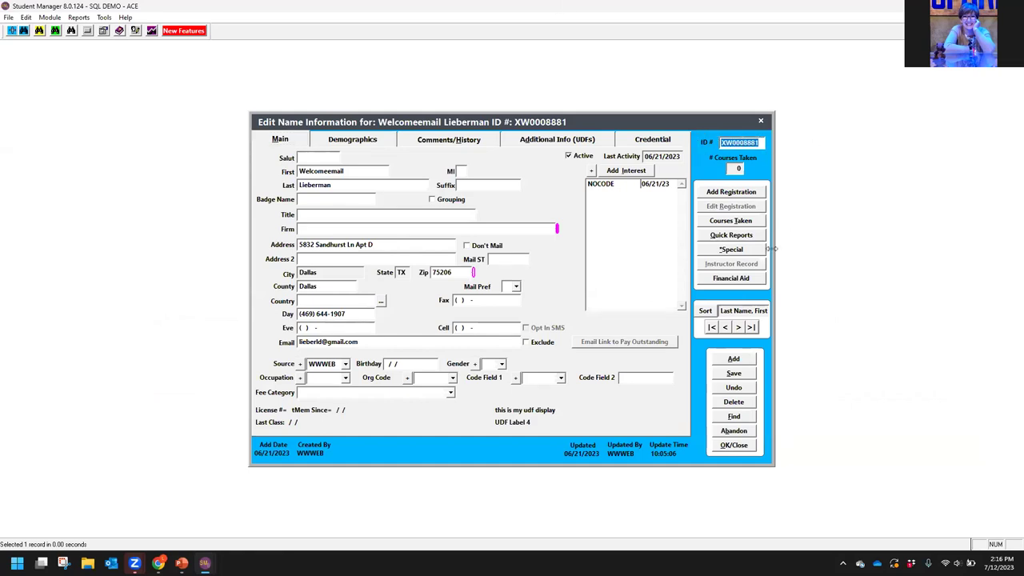
click(725, 327)
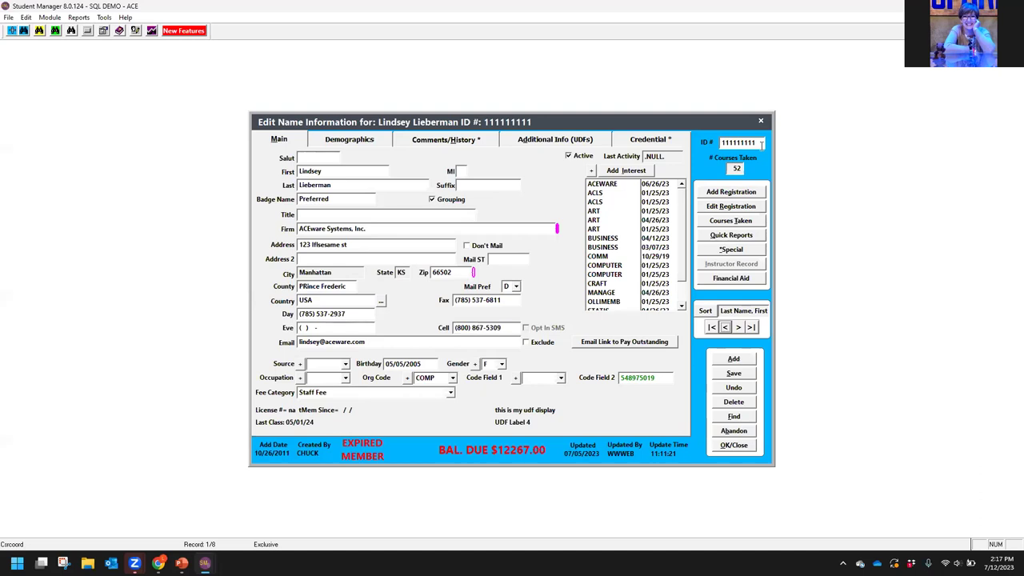
key(alt+Tab)
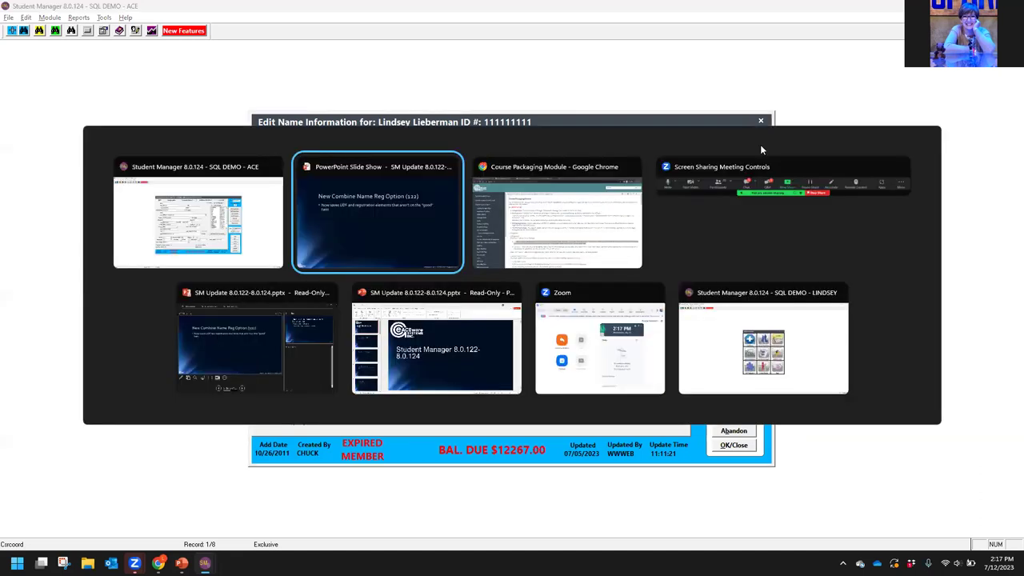
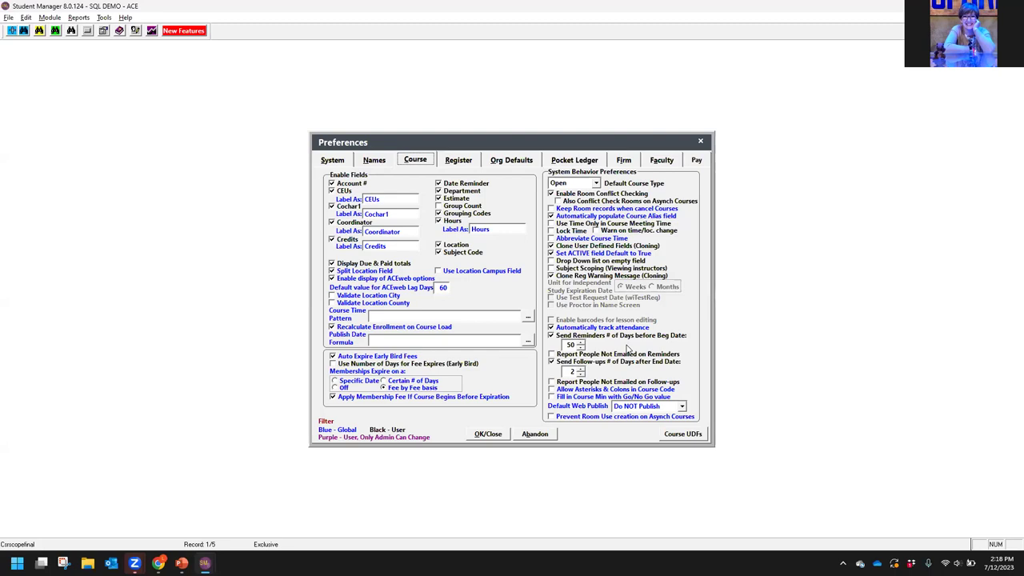
- Abandon the preferences, review course 23FACE102A's Comments tab email reminder options, then close it
click(535, 435)
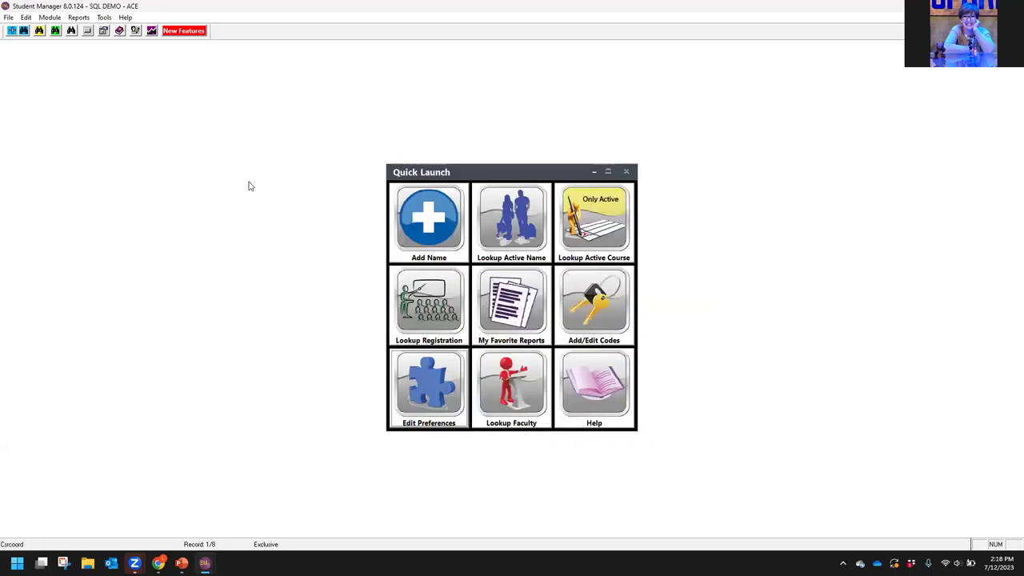
click(611, 229)
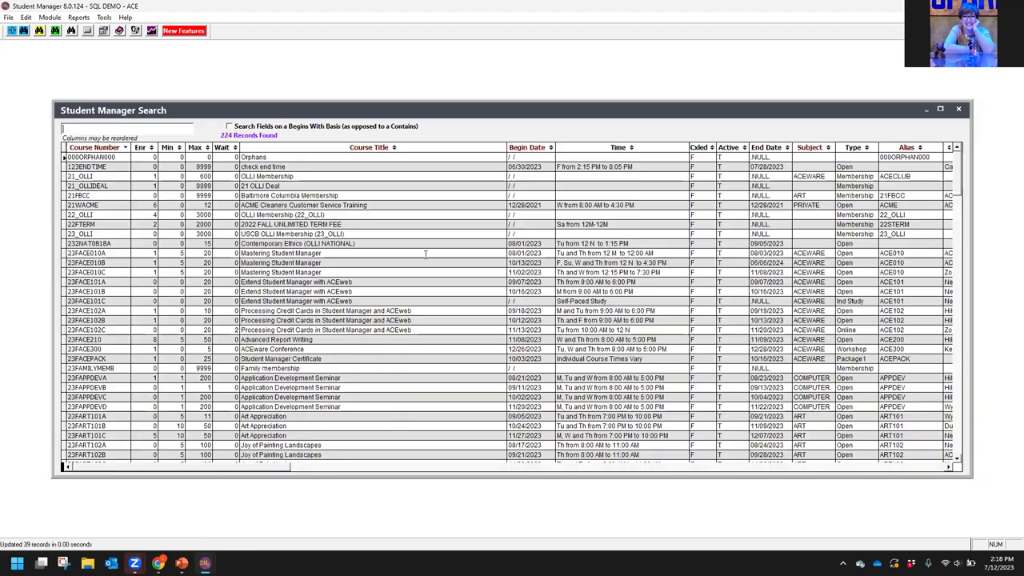
double_click(103, 311)
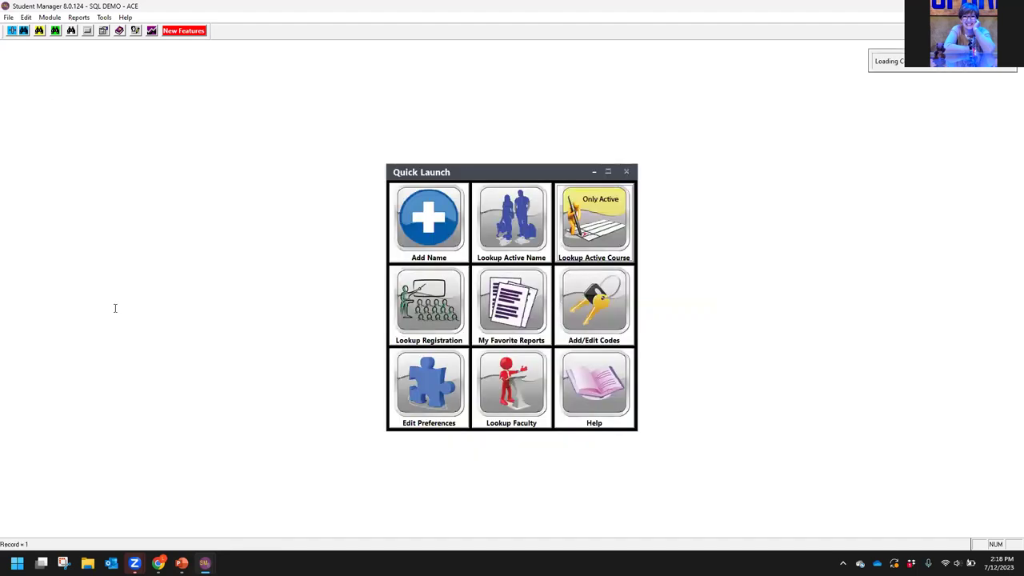
click(533, 138)
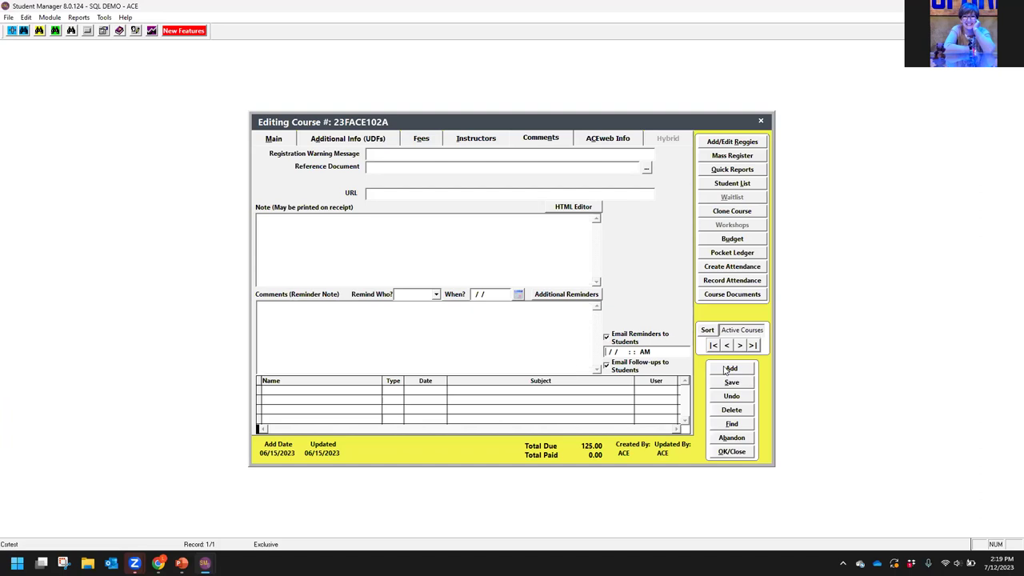
click(731, 454)
click(730, 453)
- Advance the slideshow to 'Email from Show Users (122)' and return to Student Manager
key(alt+Tab)
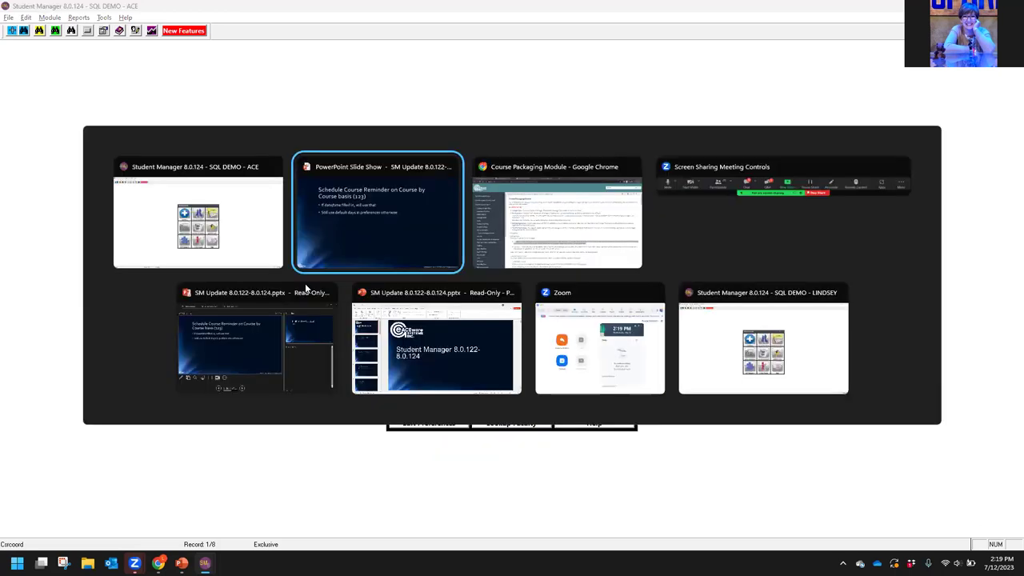
key(Right)
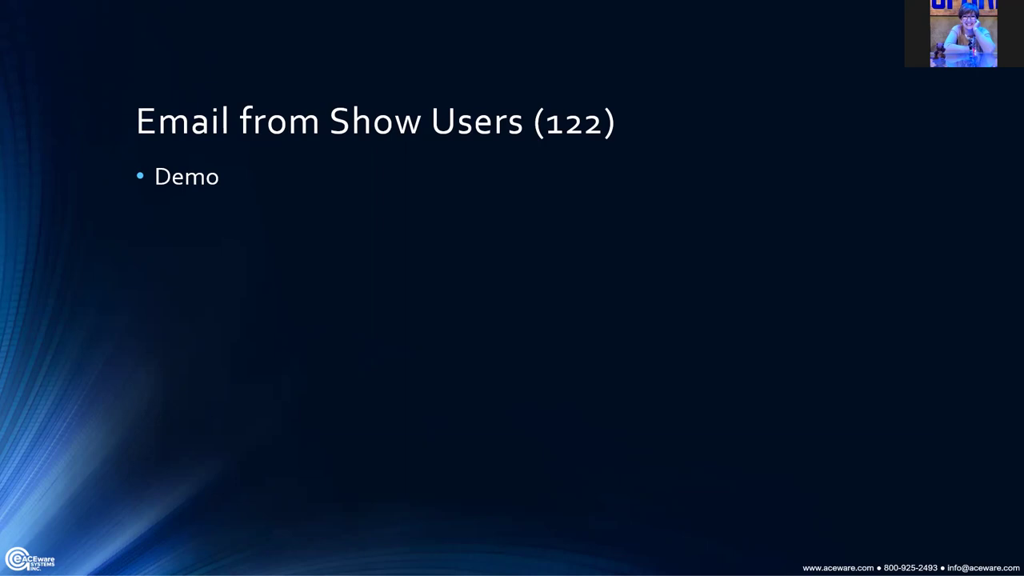
key(alt+Tab)
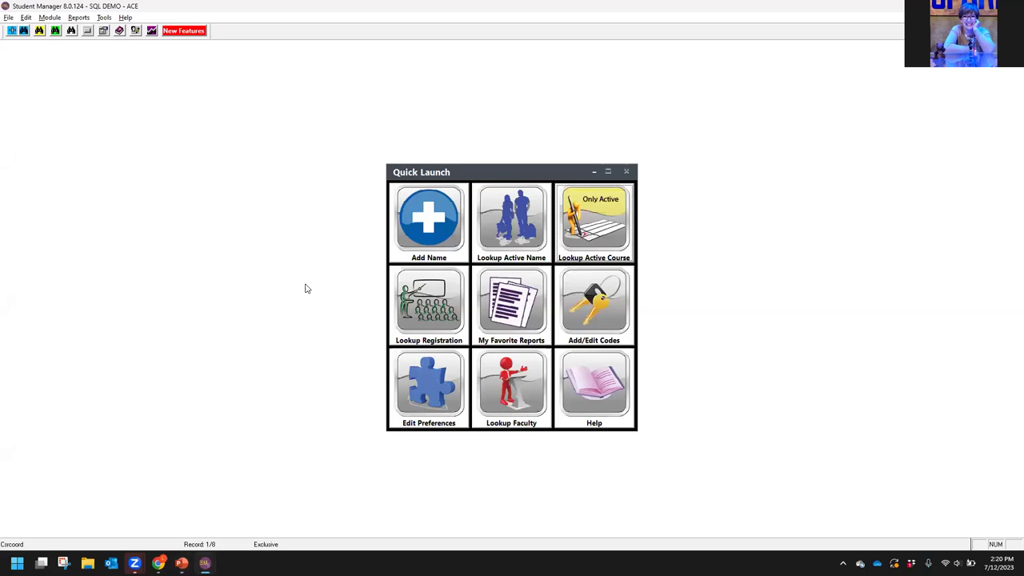
- From Show Users, compose a mass email to current users reading 'sign out!!!', sending yourself a copy
click(104, 17)
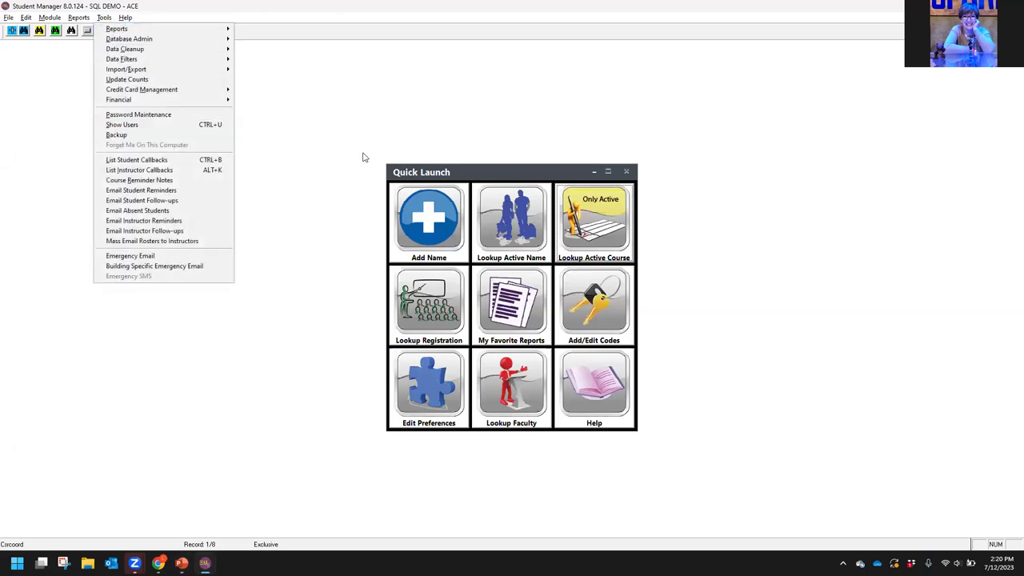
key(ctrl+u)
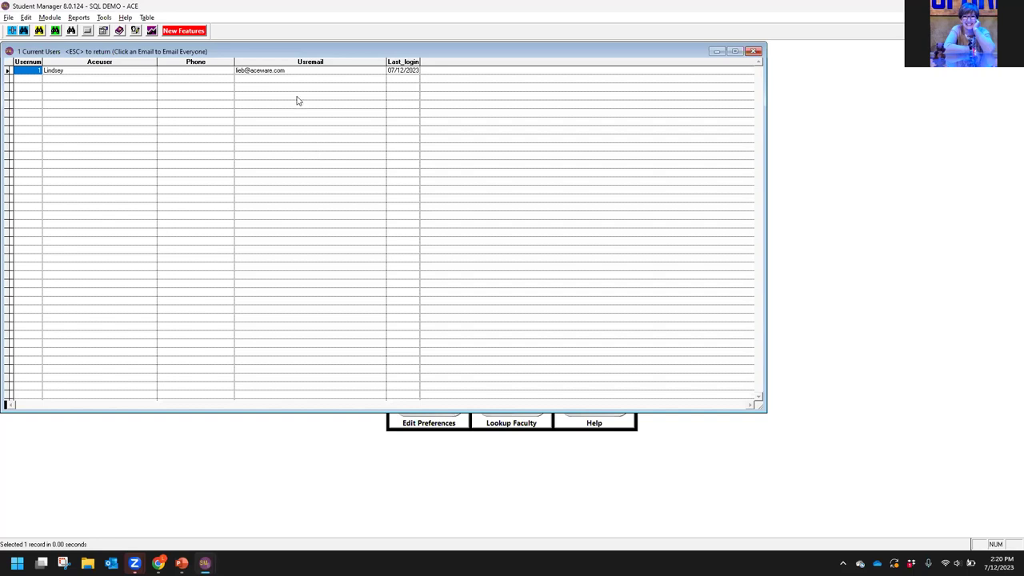
click(256, 71)
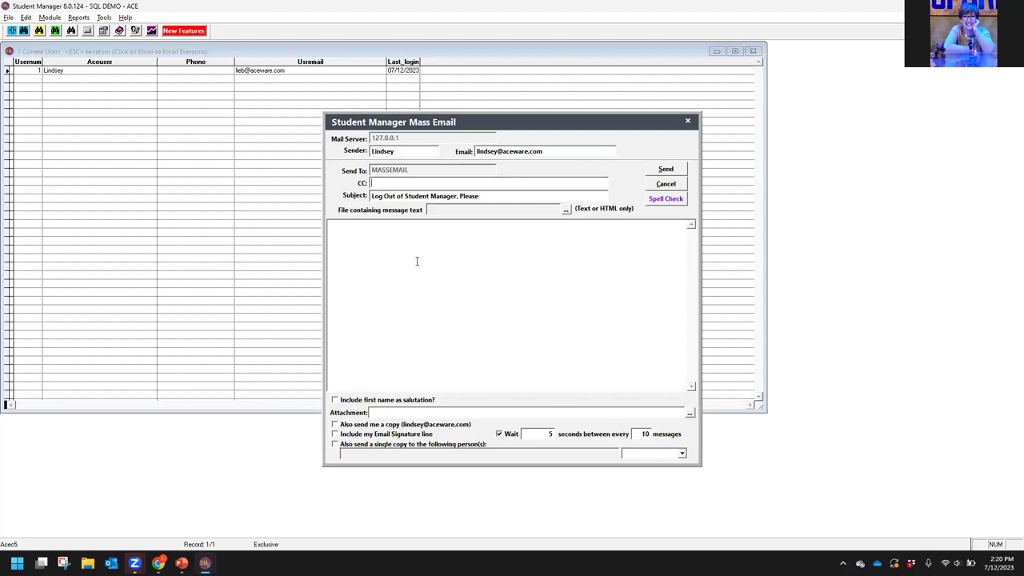
drag(507, 196, 367, 197)
click(409, 296)
click(346, 426)
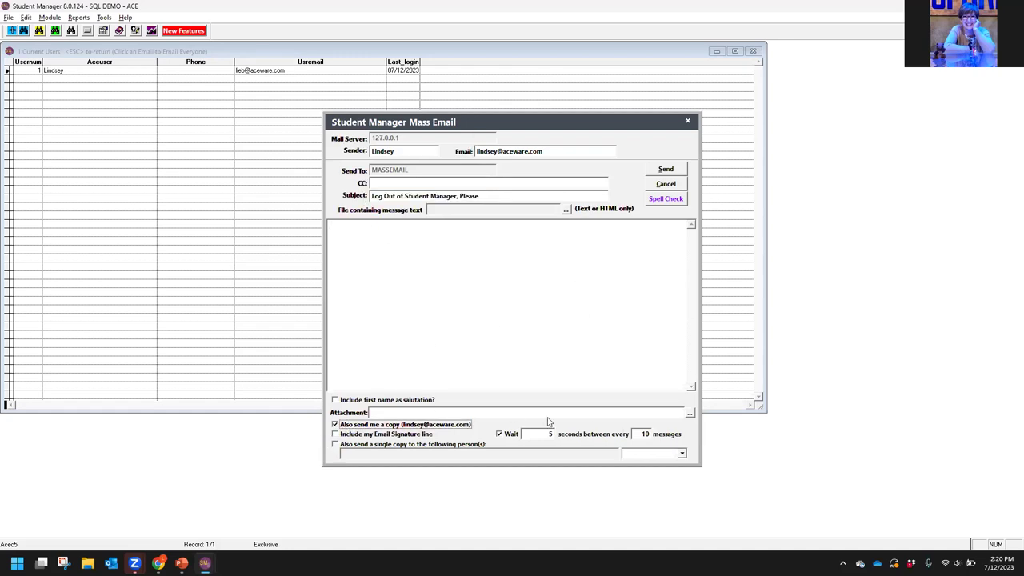
click(381, 306)
text(sign out!!!)
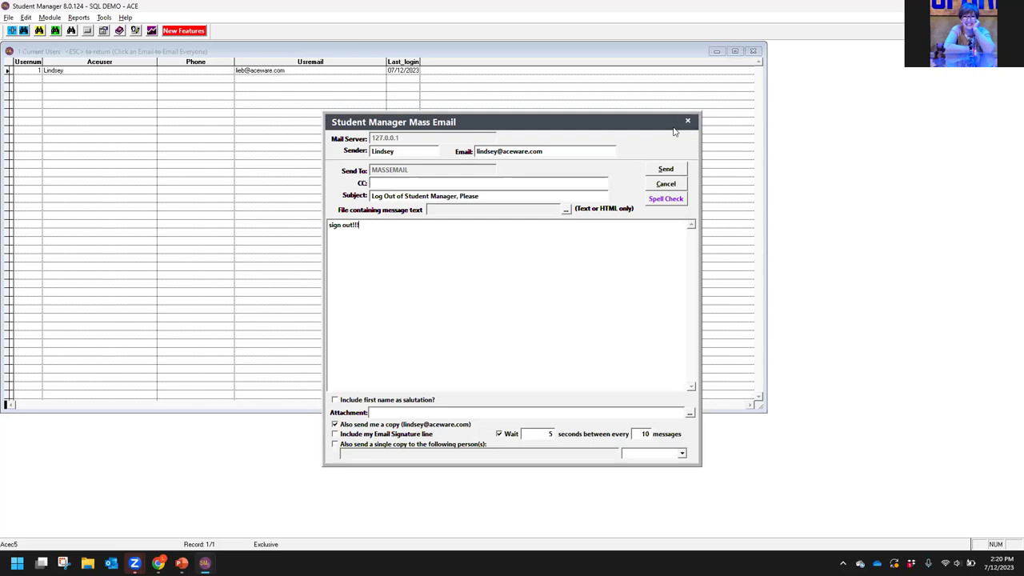
- Send the log-out email and open Papercut SMTP from the system tray
click(658, 171)
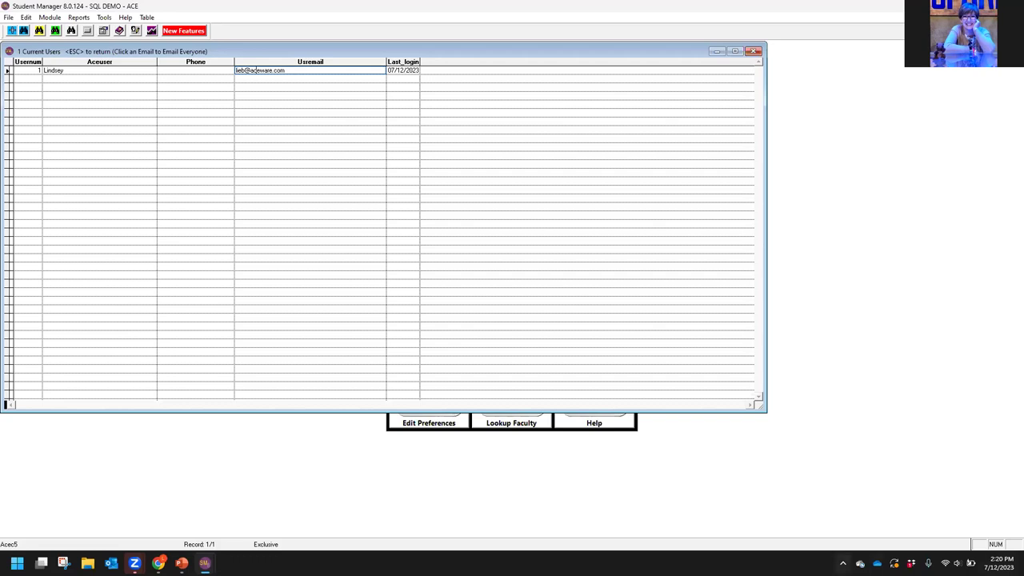
click(842, 563)
click(843, 513)
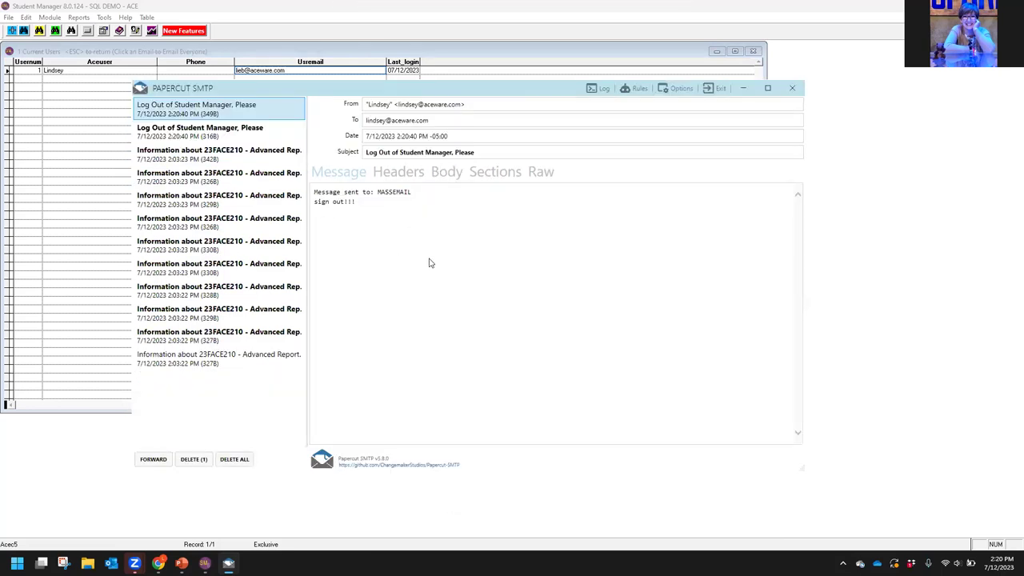
- View the second copy of the log-out email and check its 'sign out!!!' text
click(228, 142)
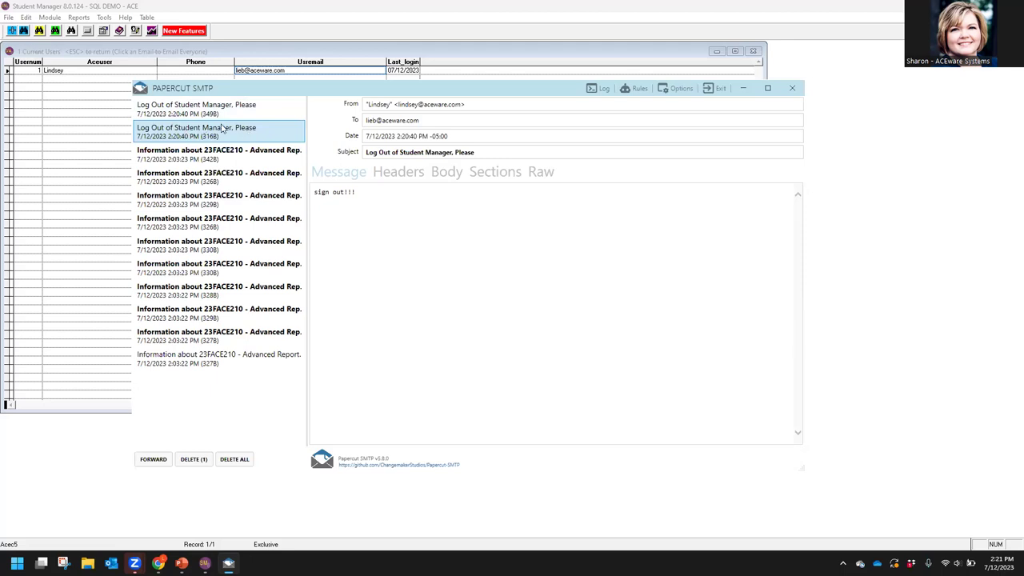
drag(367, 192, 311, 195)
click(480, 272)
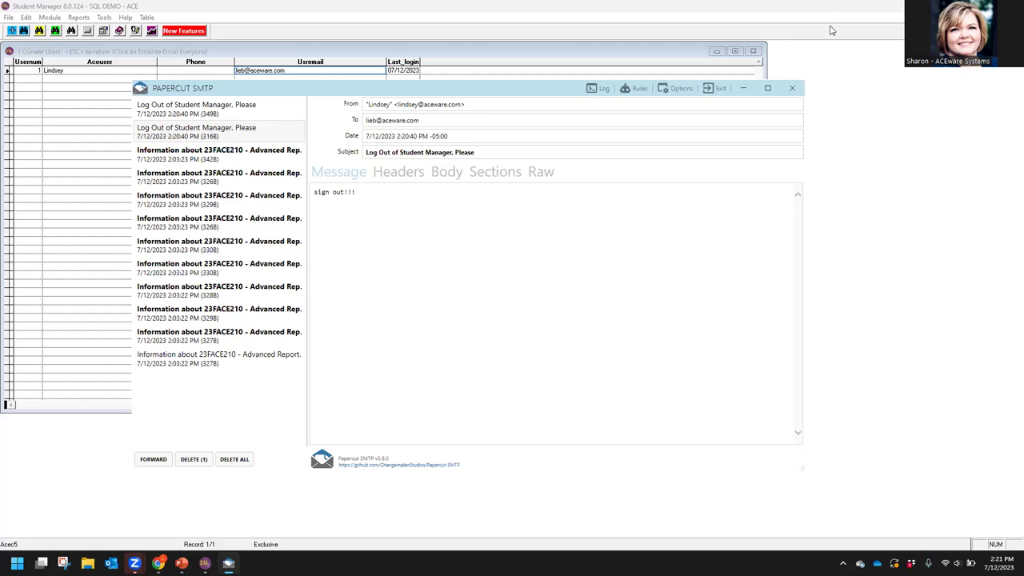
- Bring the other Student Manager session back to the front
click(716, 5)
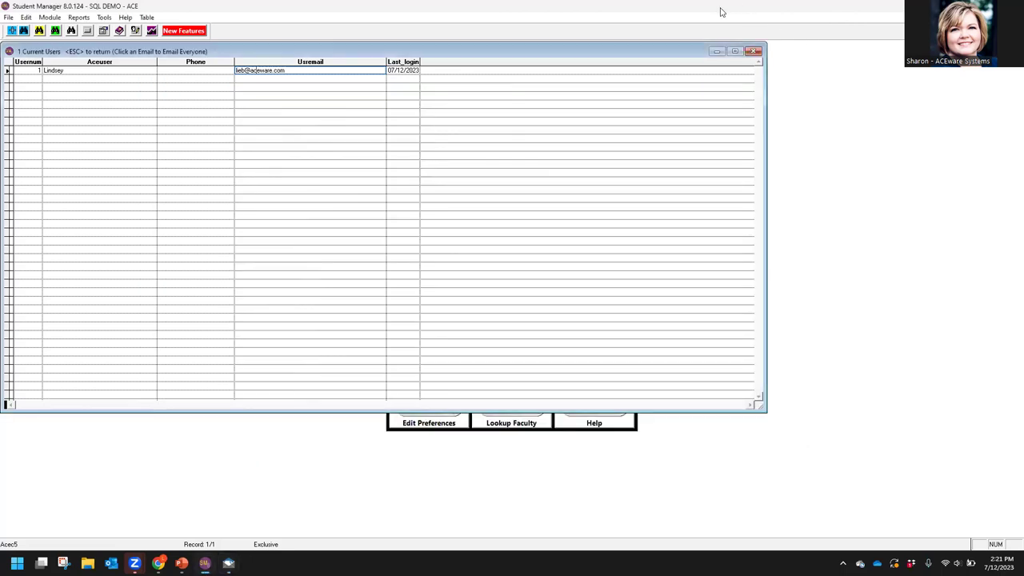
mouse_move(209, 537)
mouse_move(204, 562)
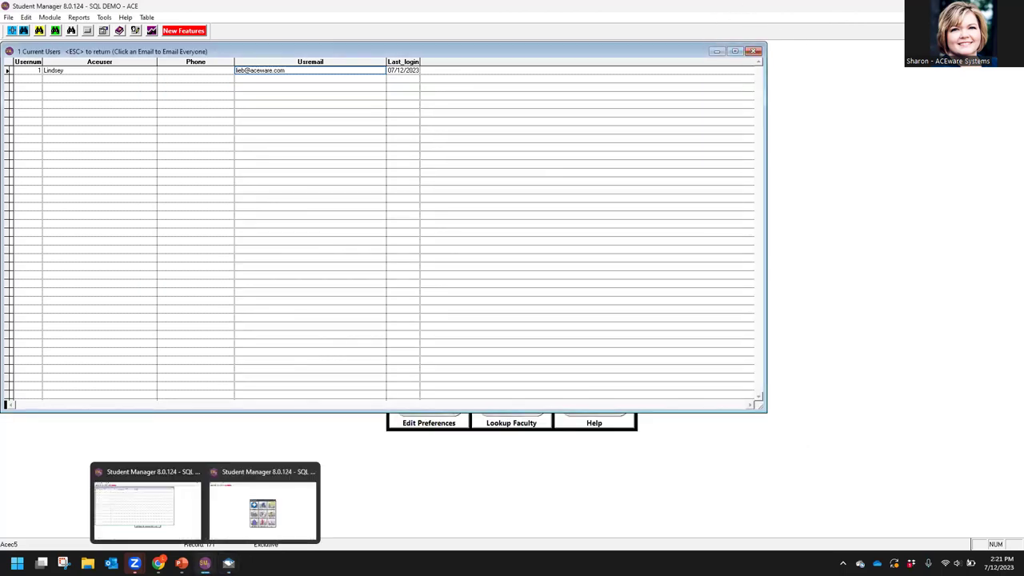
click(256, 508)
- Launch another Student Manager session and log in as a second user with their password
right_click(205, 562)
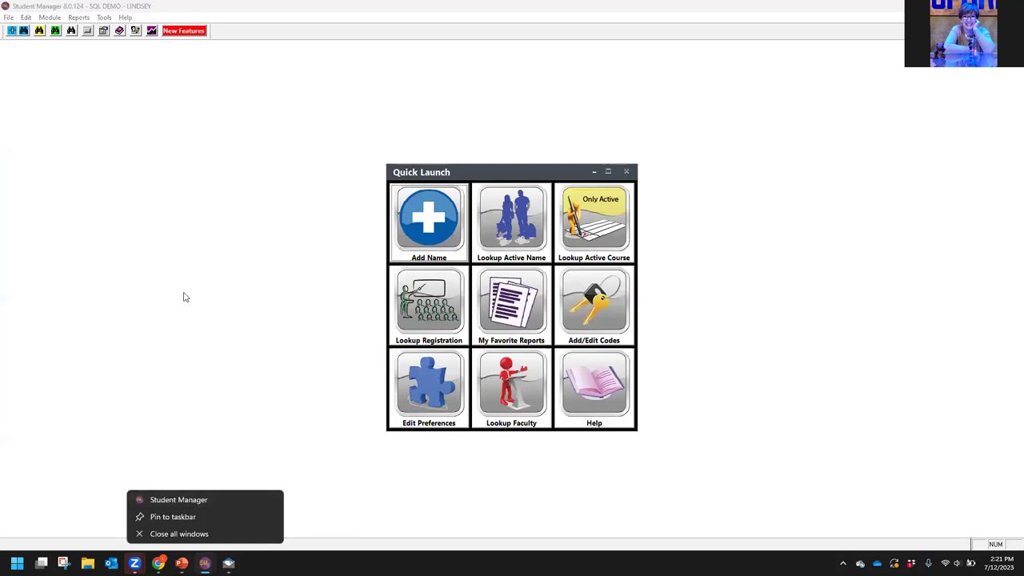
click(153, 502)
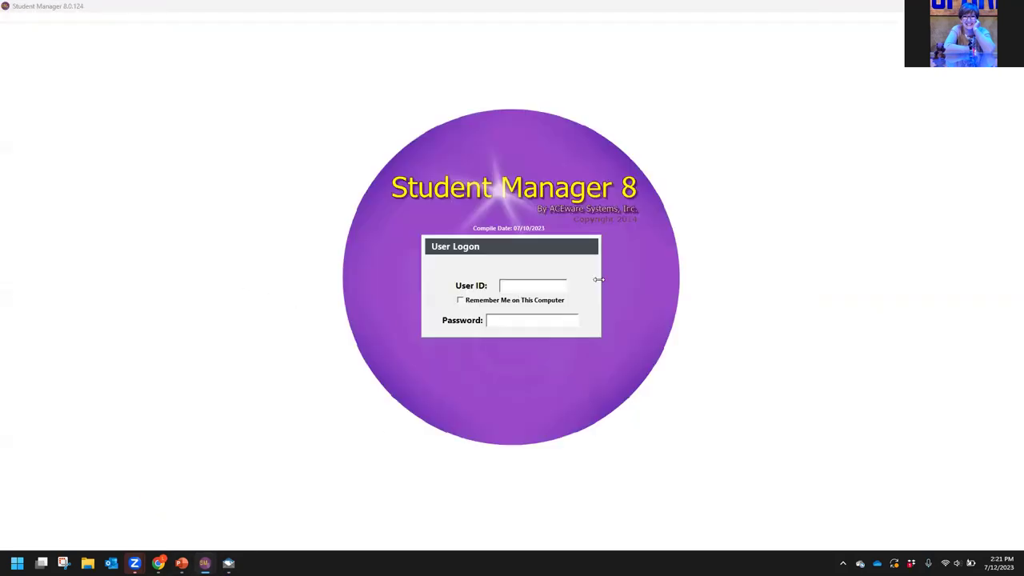
click(533, 284)
text(CHUCK)
key(Tab)
text(*****)
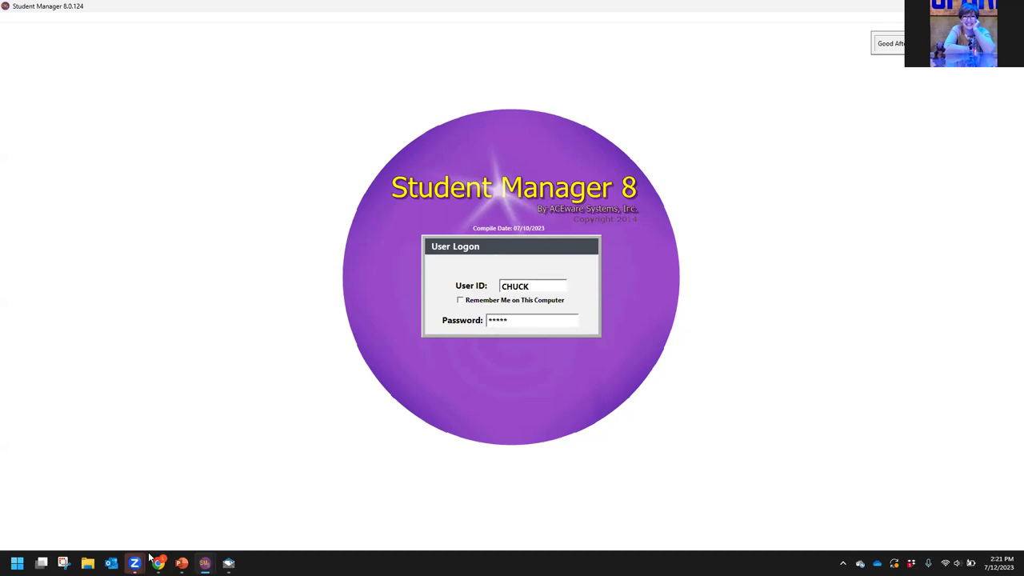
- Reopen Current Users and send both logged-in users a mass email reading 'did this work?'
mouse_move(205, 563)
click(136, 498)
key(Escape)
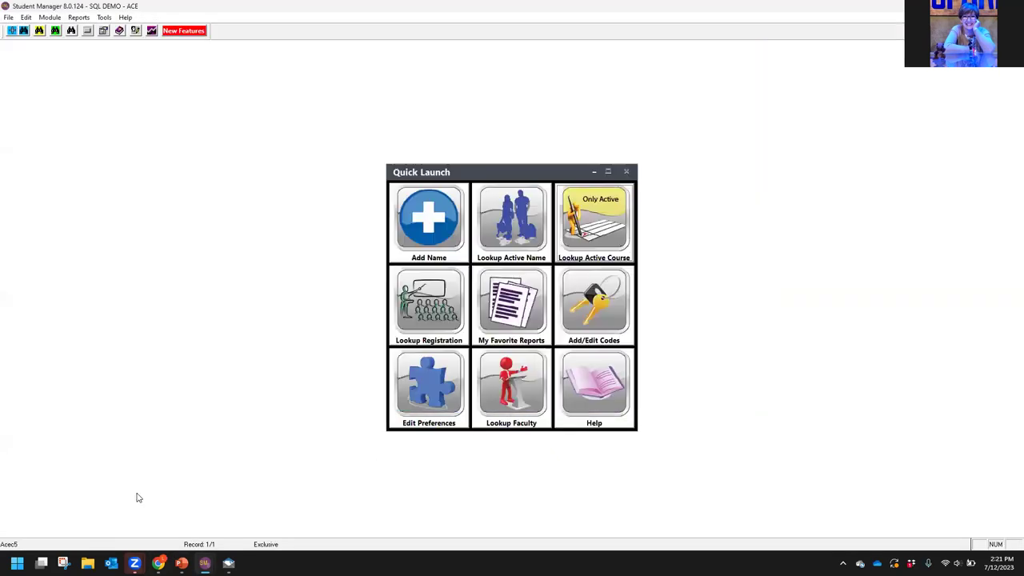
click(136, 497)
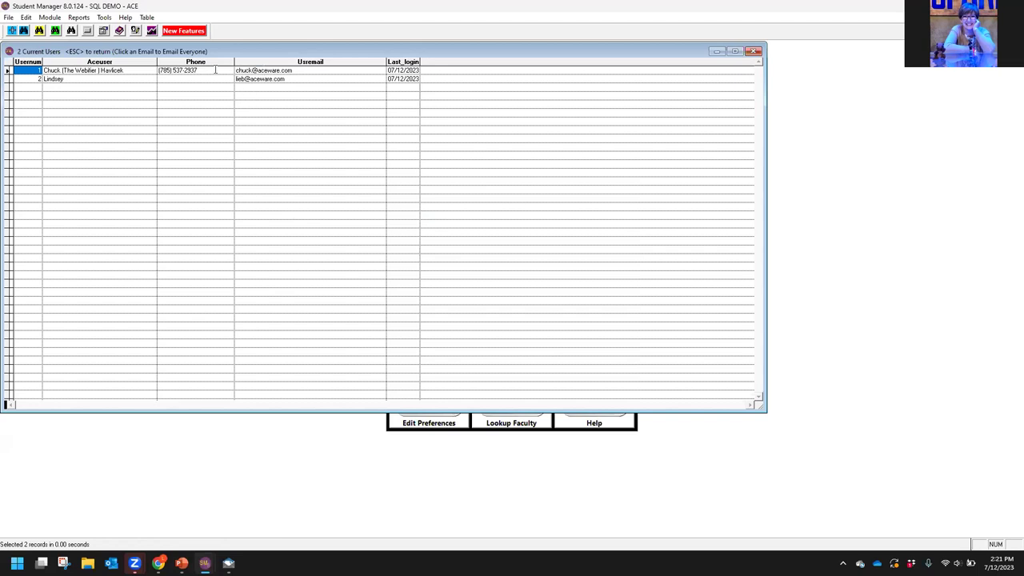
click(260, 76)
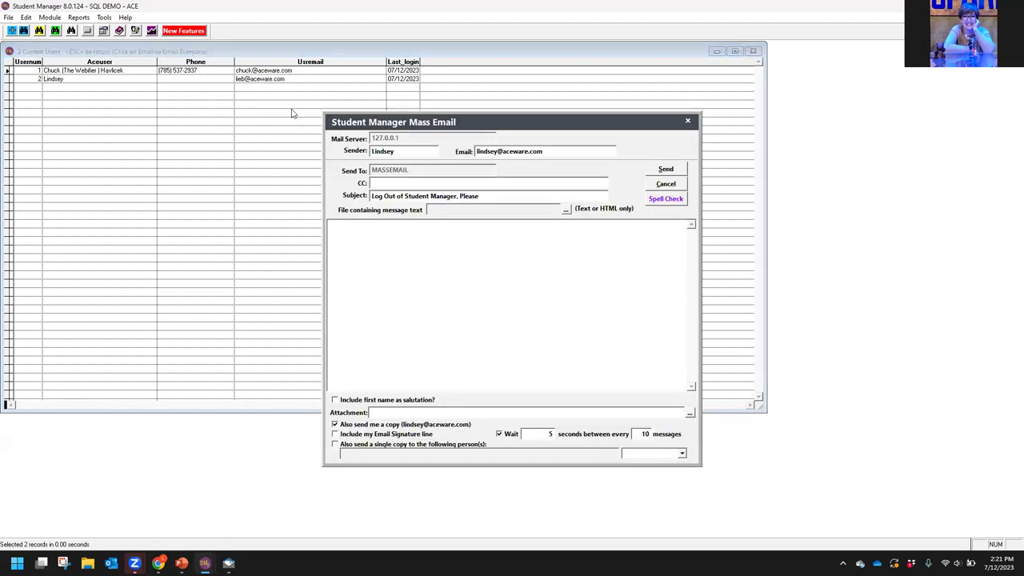
click(436, 275)
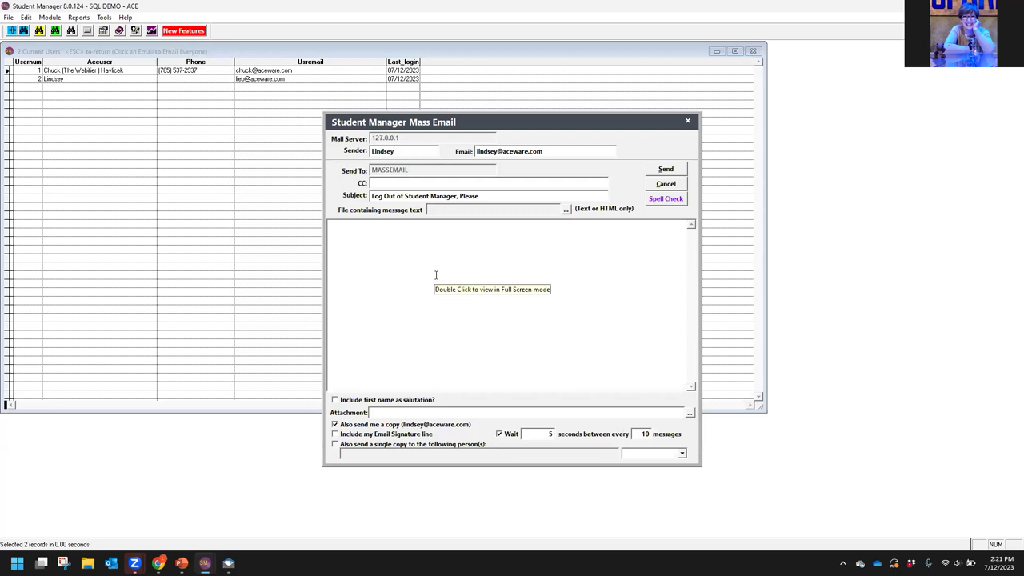
text(did this work?)
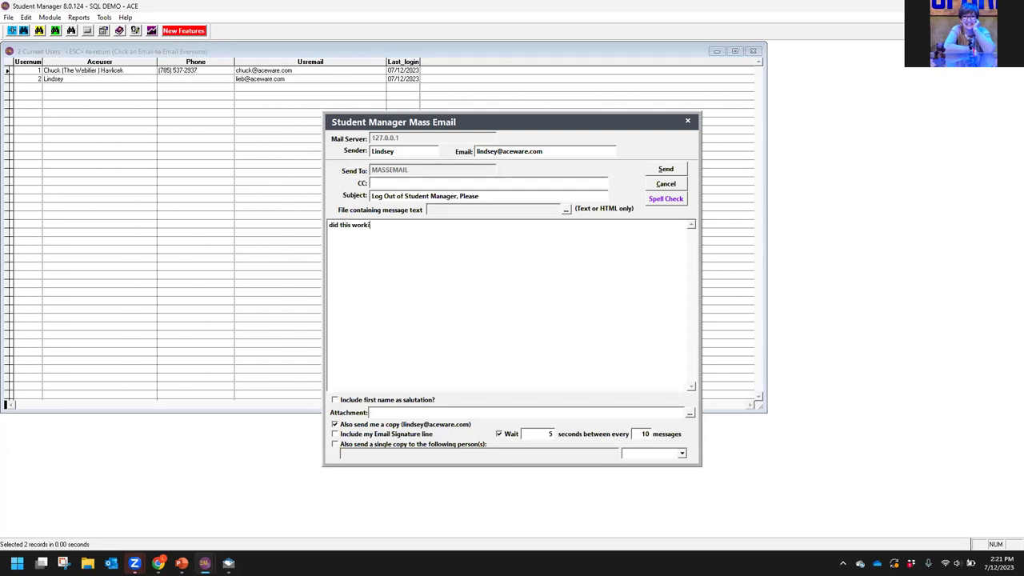
click(662, 172)
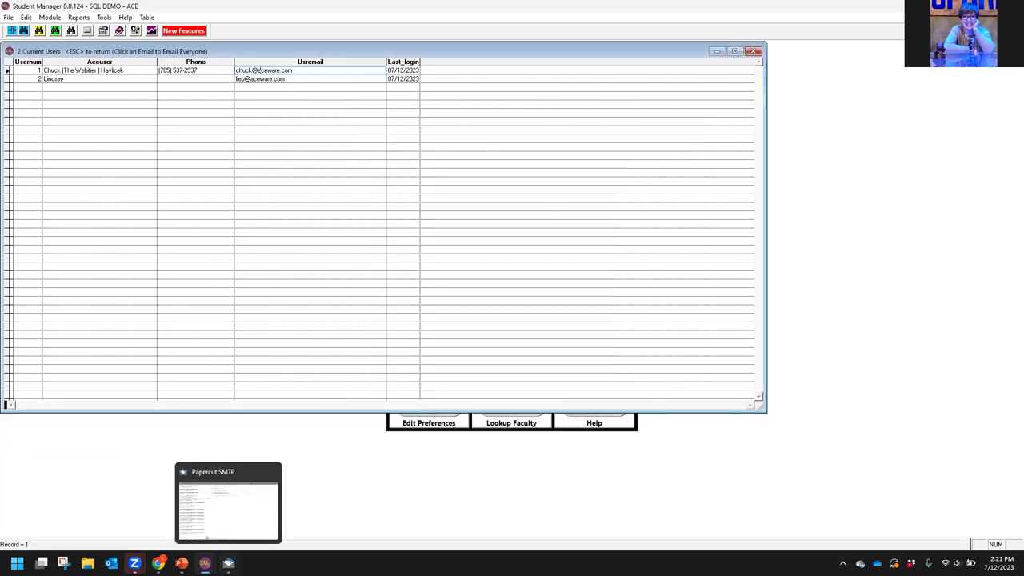
- In Papercut SMTP, compare the received log-out emails and view the 'did this work?' message
click(229, 563)
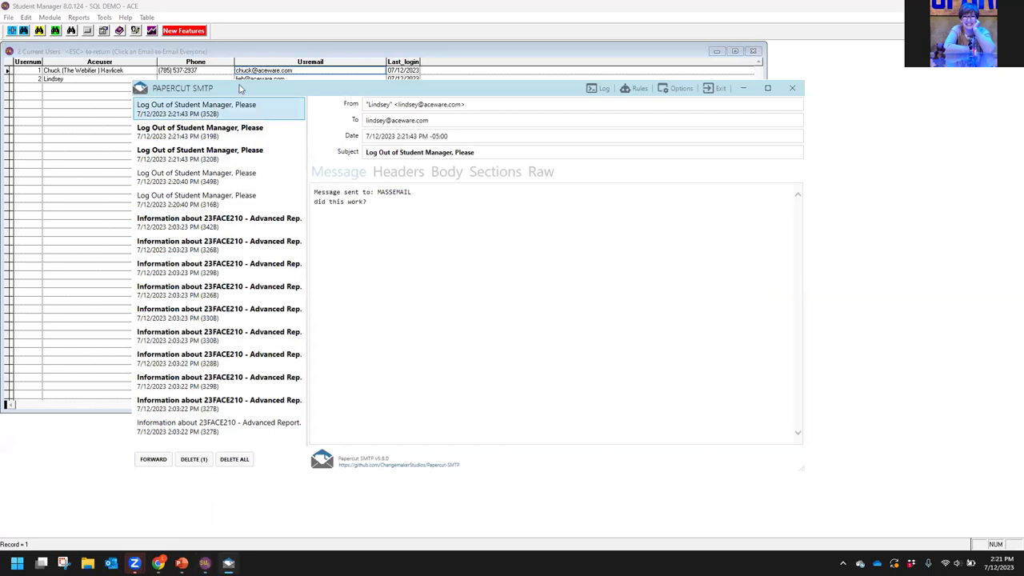
click(230, 126)
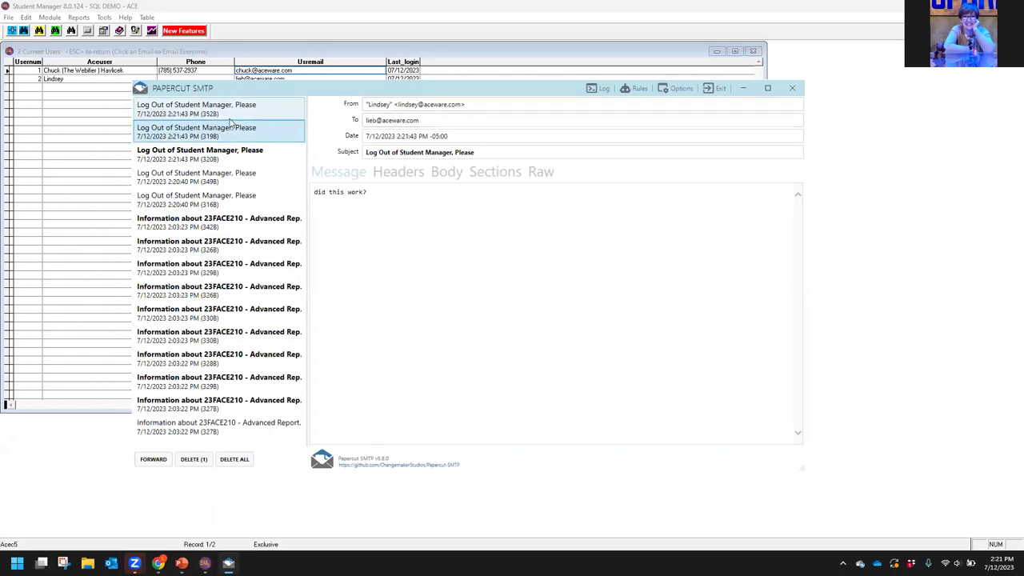
click(222, 152)
click(214, 172)
key(Up)
key(Down)
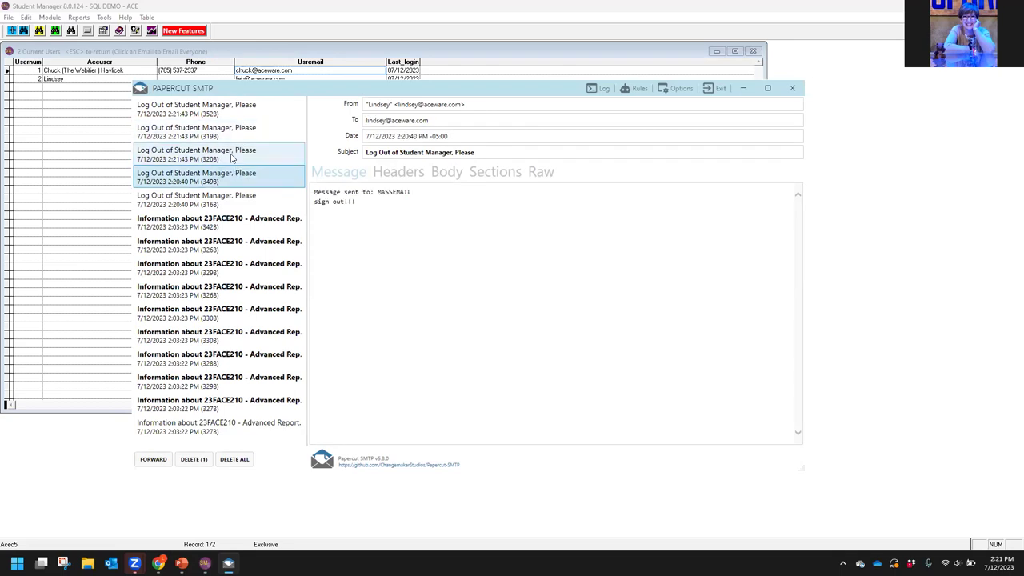
click(235, 158)
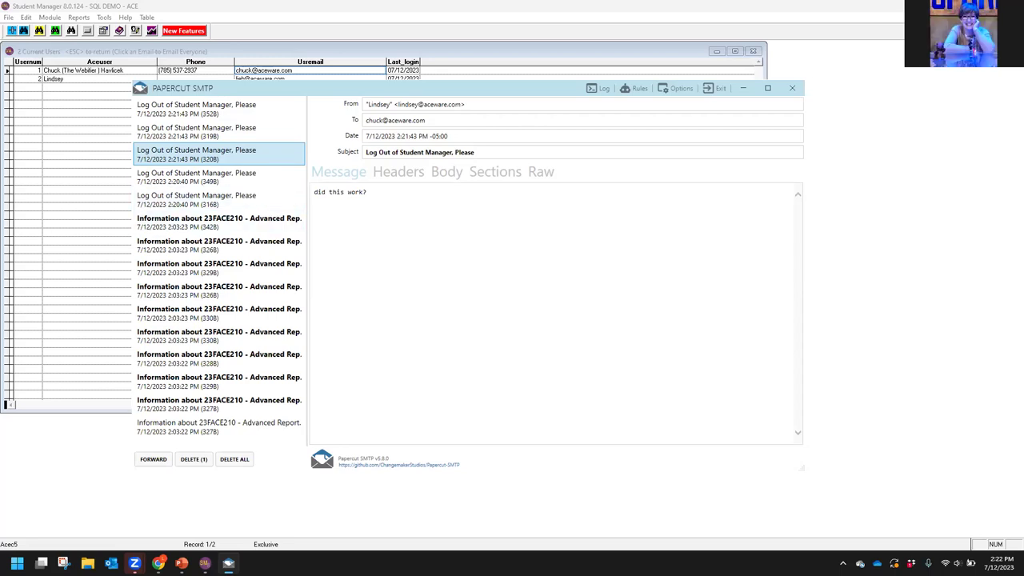
key(alt+Tab)
key(alt+Tab)
key(alt+Tab)
key(alt+Tab)
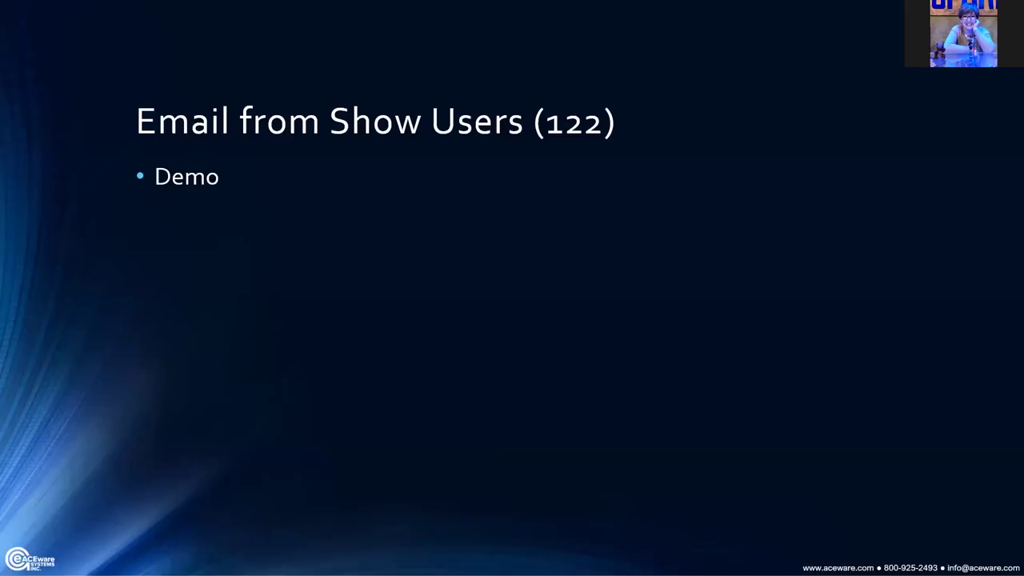
- Advance to the 'Search the select screen (122)' slide and close Student Manager's Current Users list
key(Right)
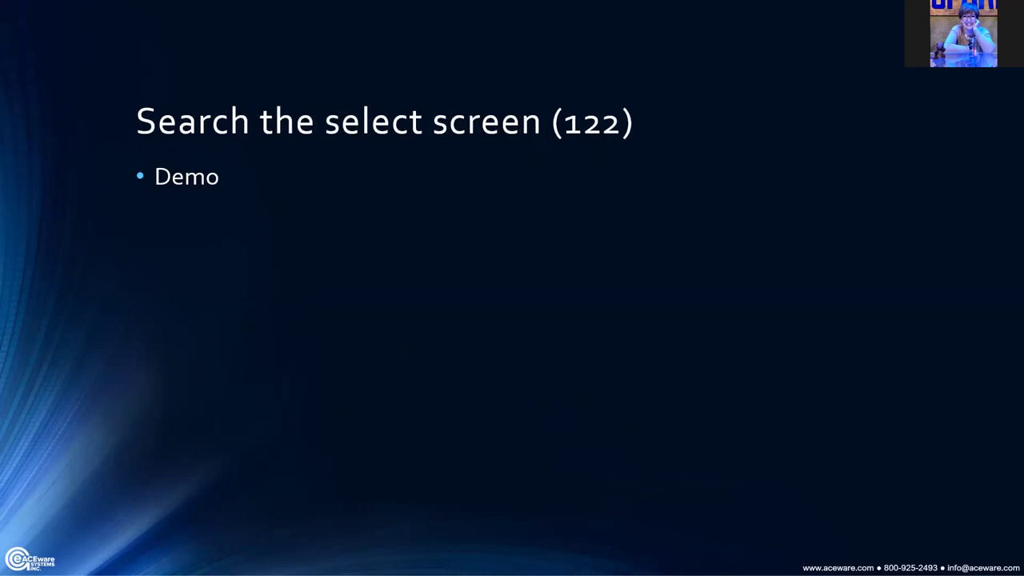
key(alt+Tab)
key(alt+Tab)
key(Escape)
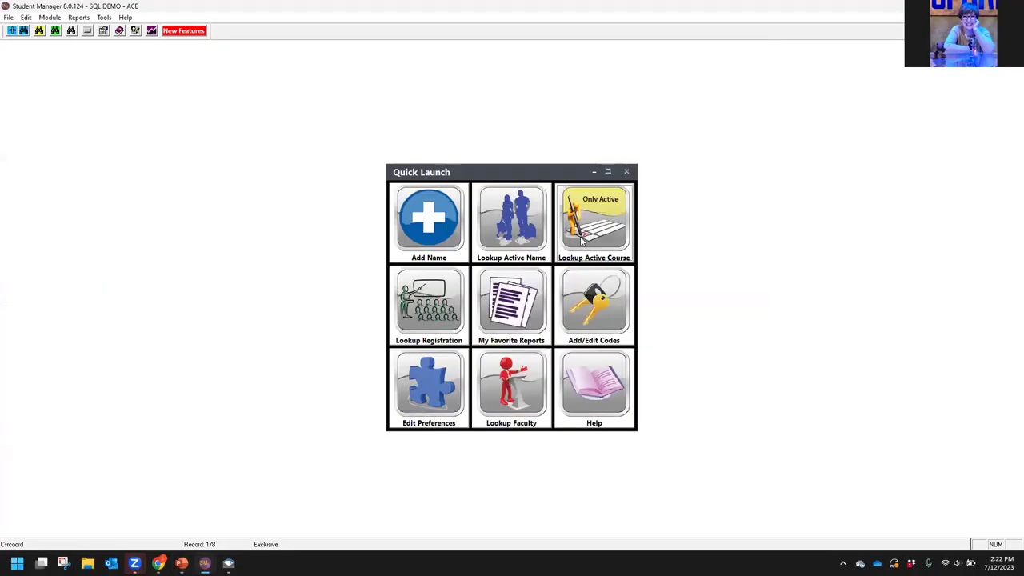
- Open course 23FACE210 and run its Certificates quick report
click(530, 299)
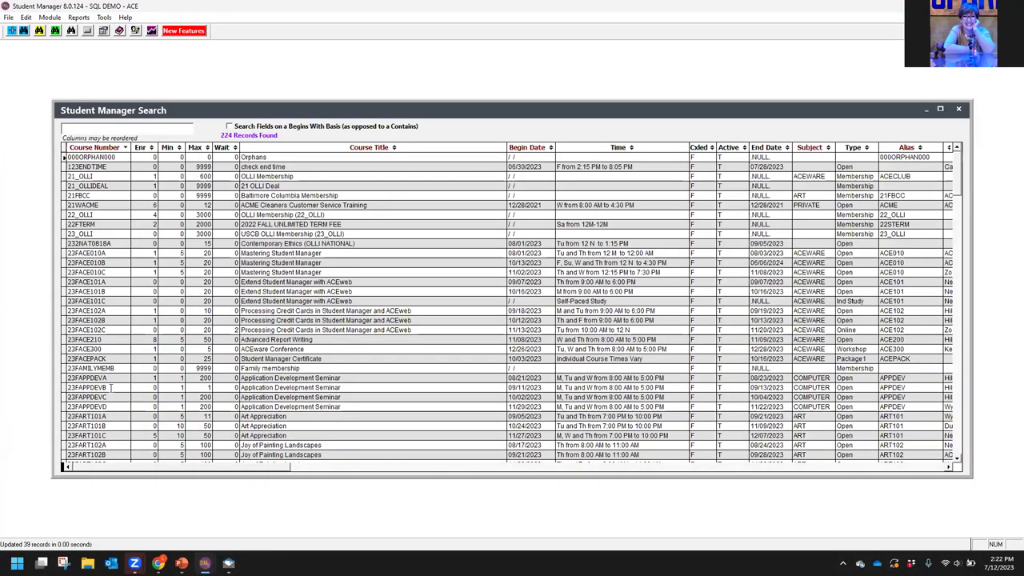
double_click(98, 339)
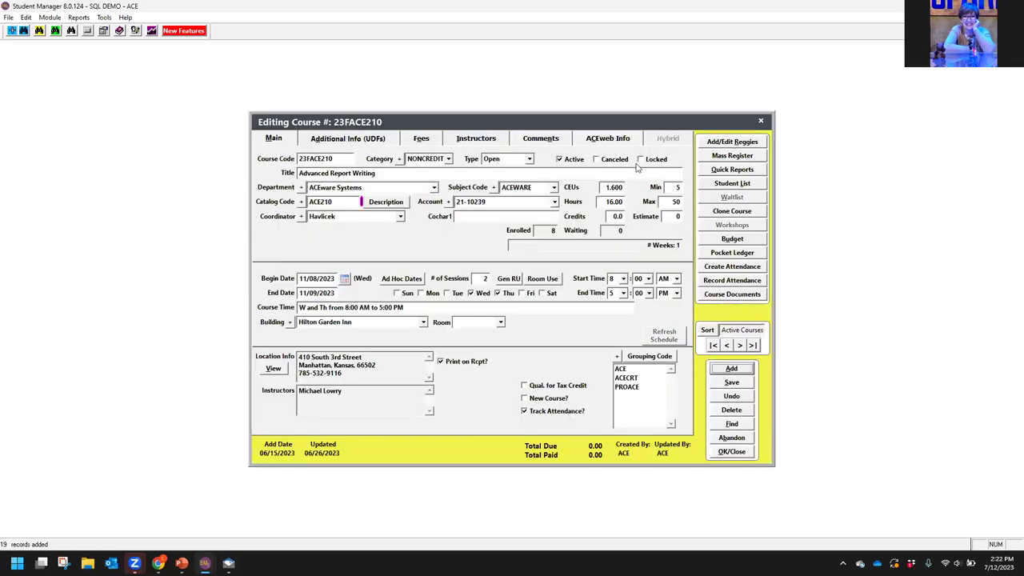
click(723, 171)
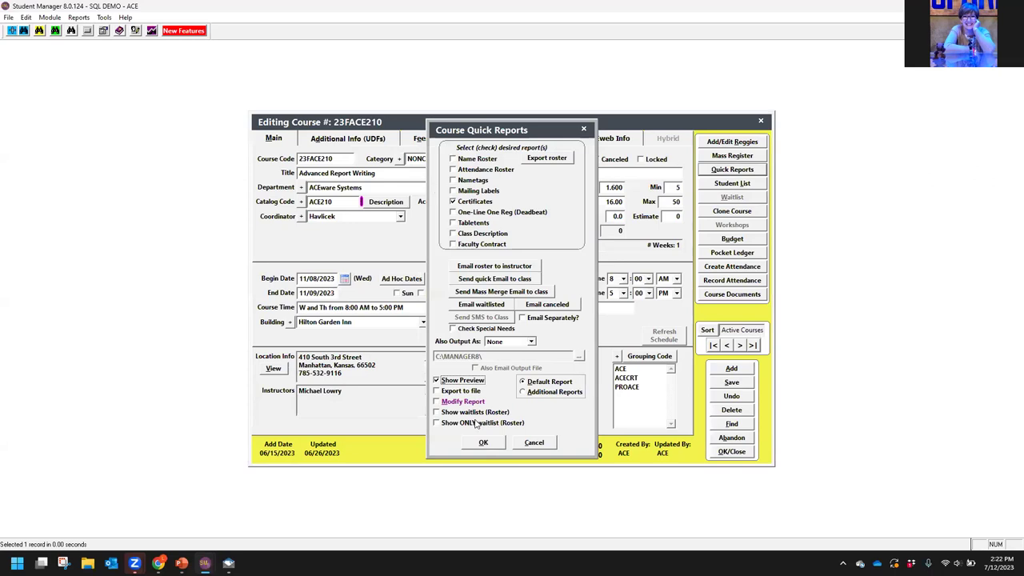
click(487, 442)
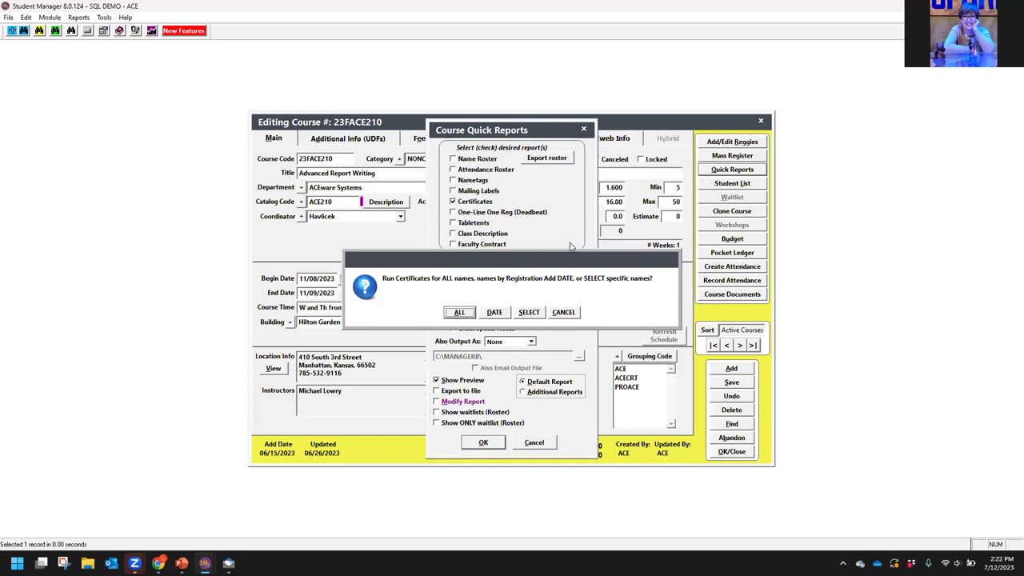
- Find a specific student by name, preview their certificate, then close the preview
click(538, 315)
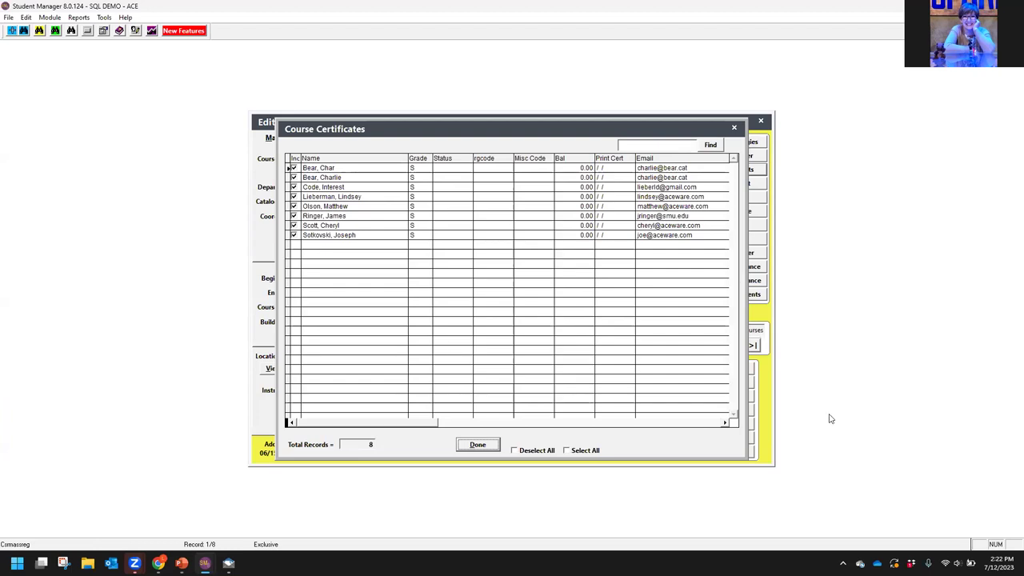
click(649, 146)
text(james)
click(710, 145)
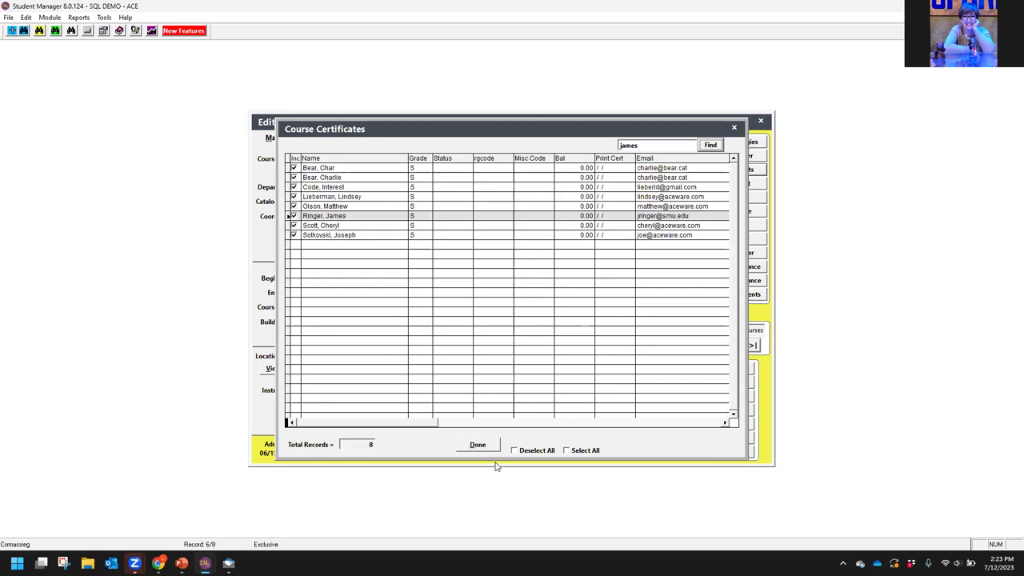
click(469, 444)
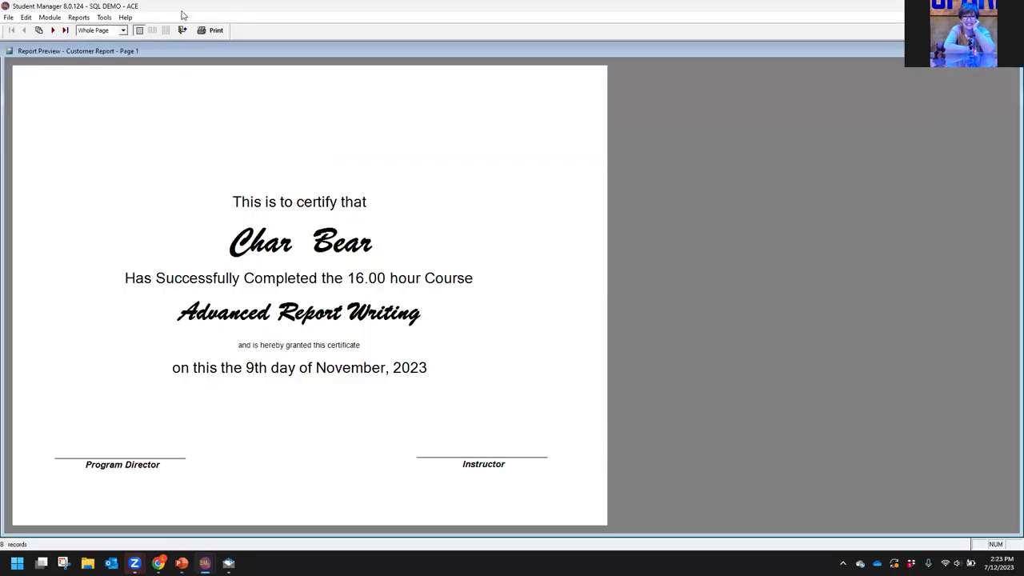
click(182, 29)
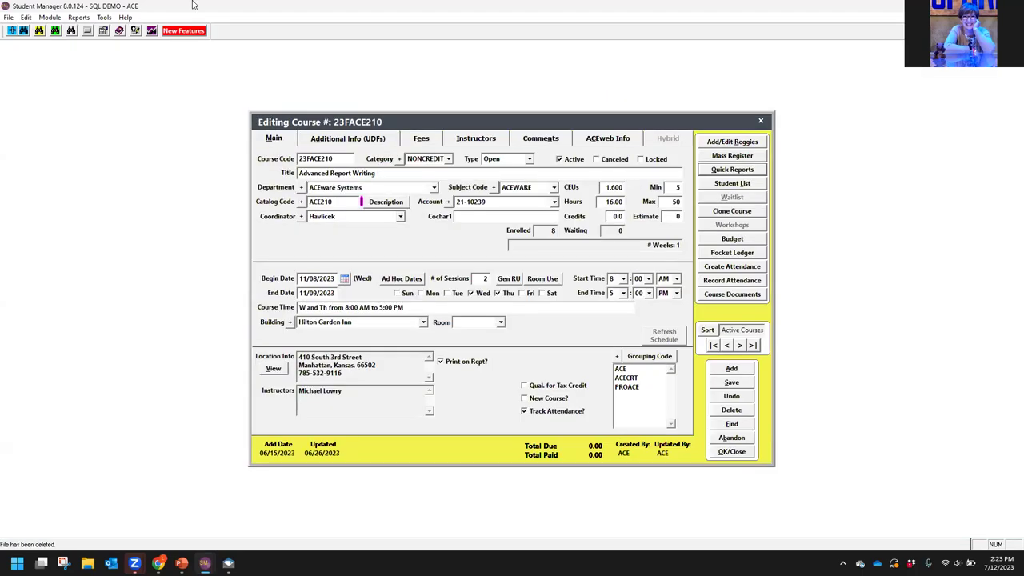
key(alt+Tab)
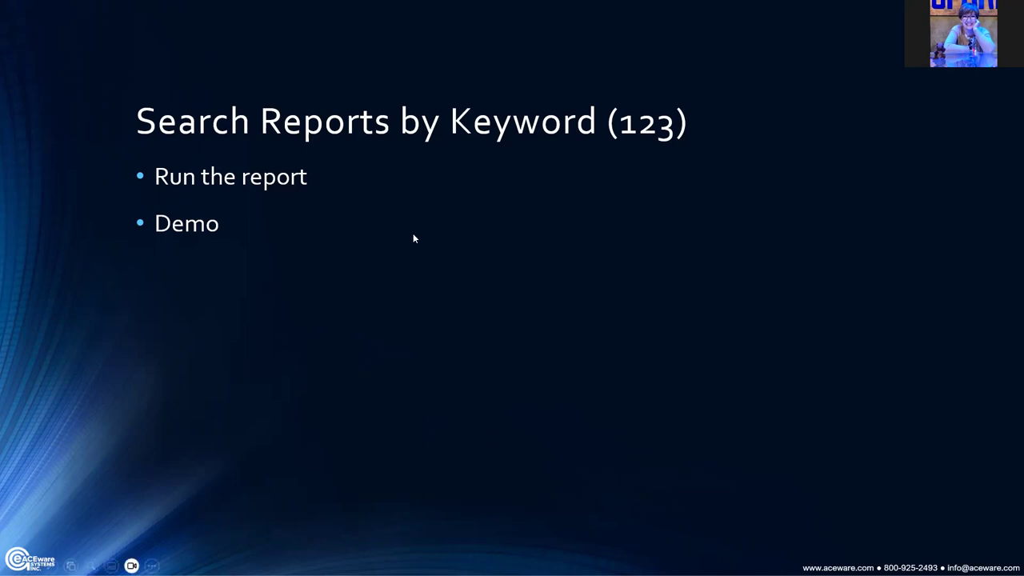
- Close the course and search reports by keyword ROSTER, replacing the initial WIZARD entry
key(alt+Tab)
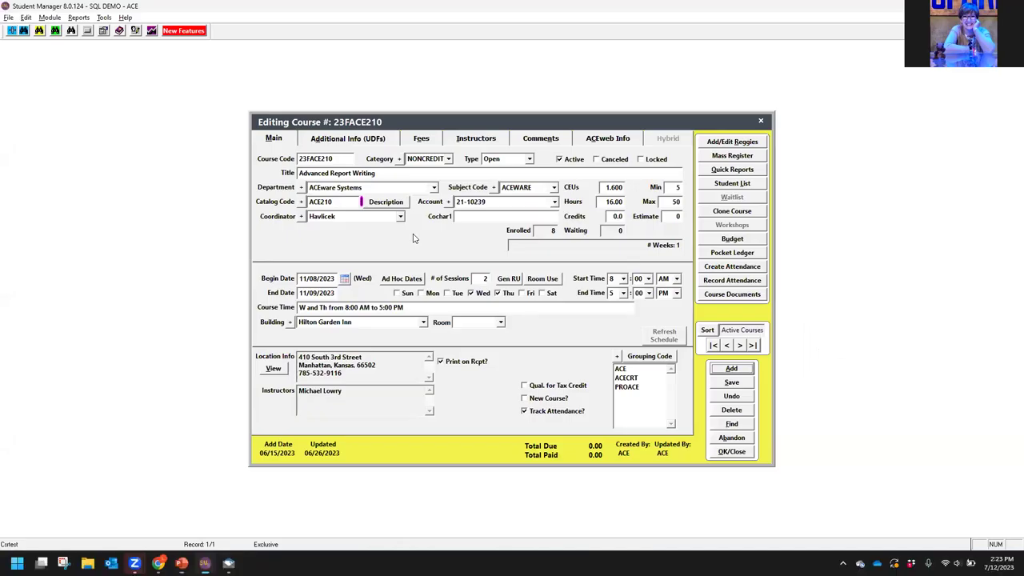
key(Escape)
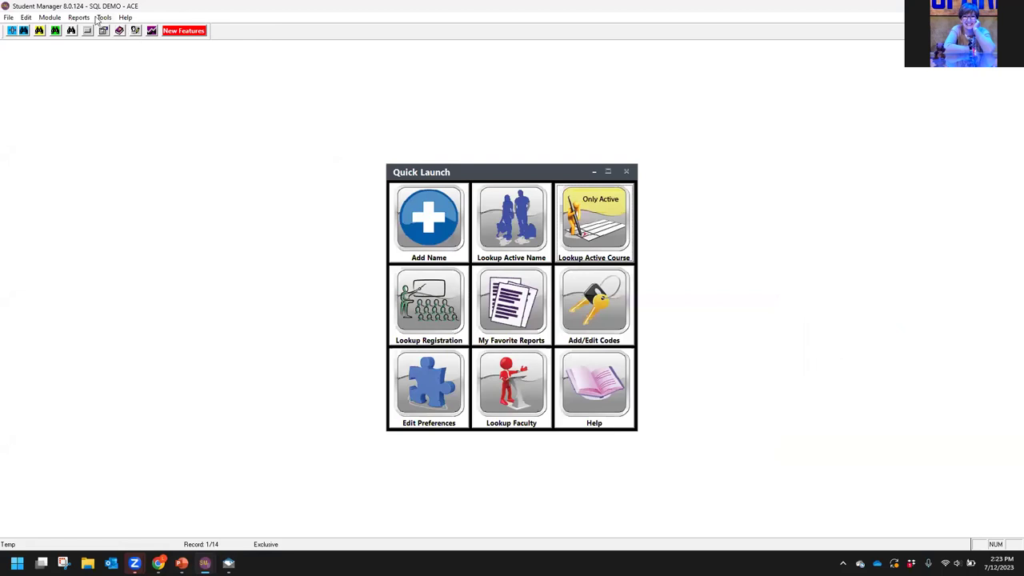
click(102, 18)
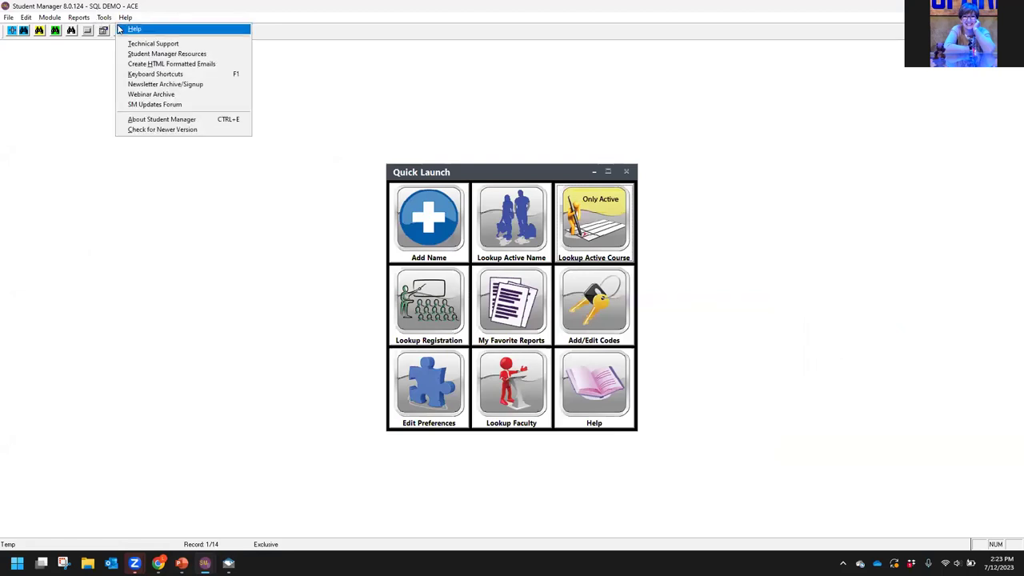
mouse_move(144, 29)
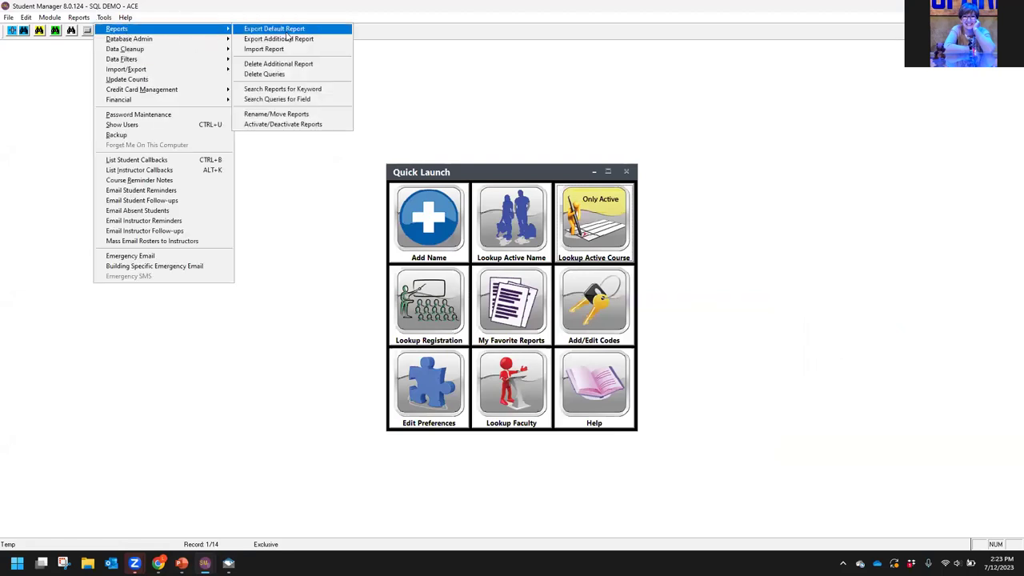
click(303, 91)
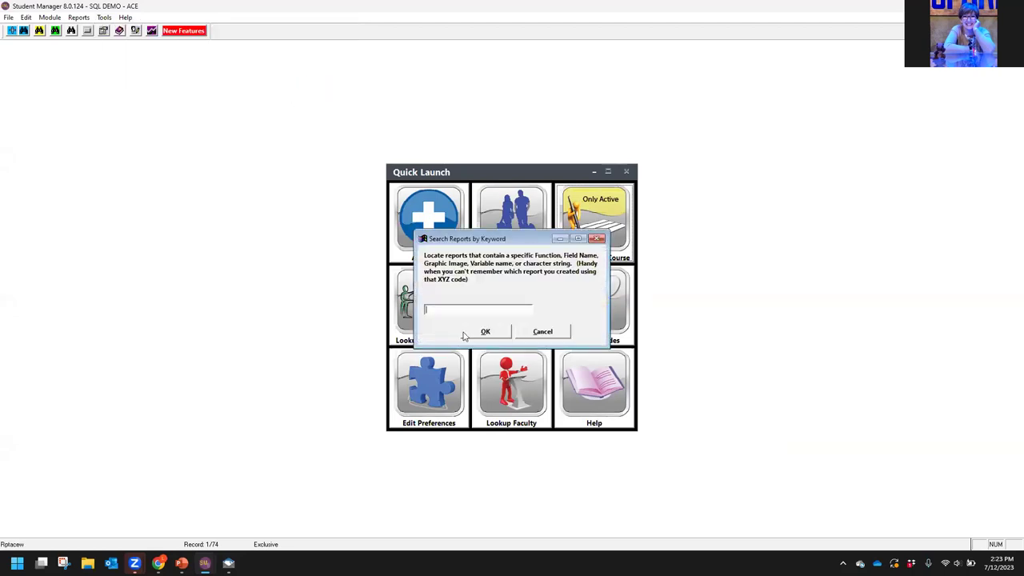
text(WIZARD)
key(shift+Home)
text(ROSTER)
click(490, 332)
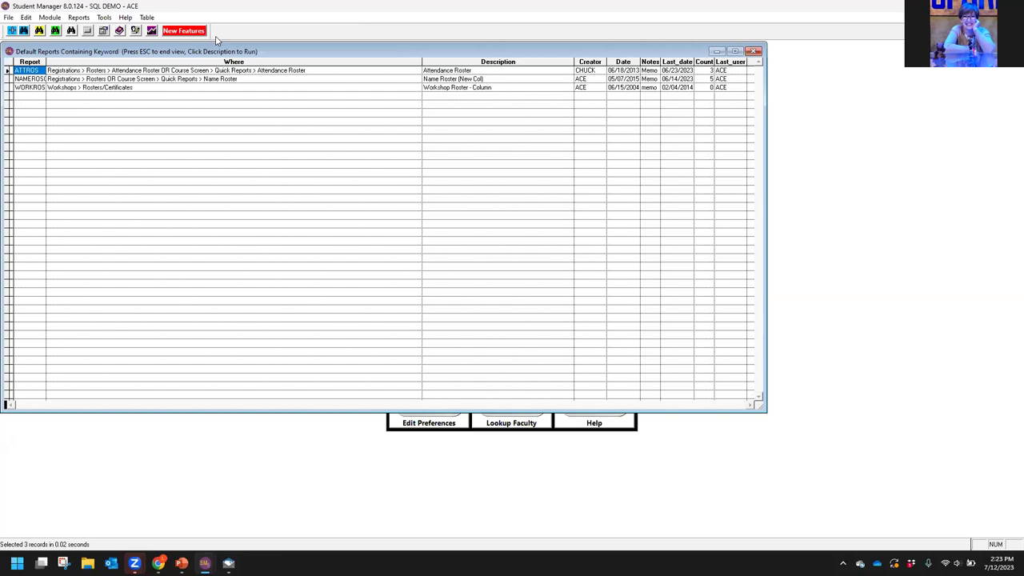
- Show the 34 additional ROSTER reports, then open and cancel the first attendance roster
key(Escape)
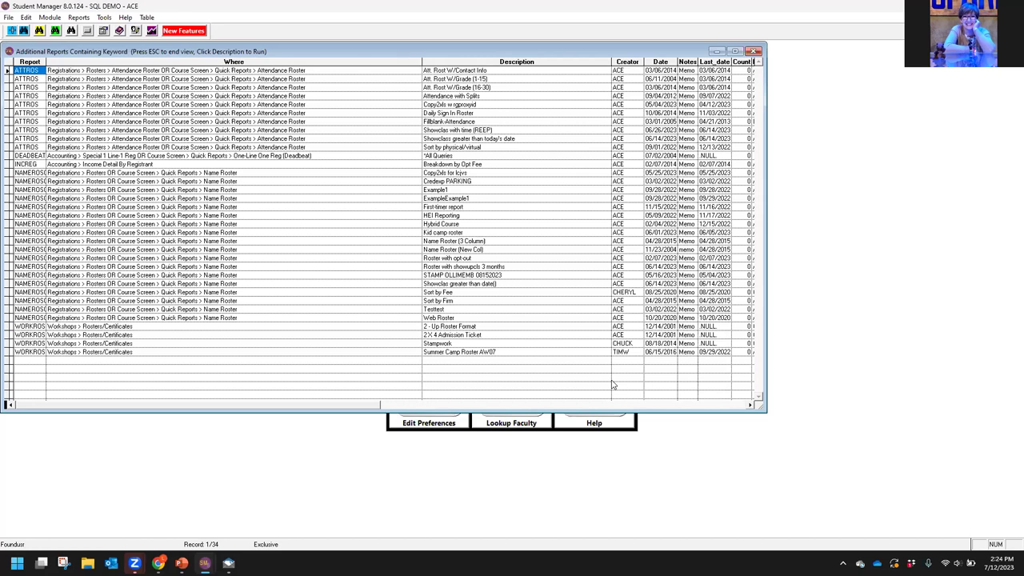
drag(152, 70, 292, 71)
click(485, 72)
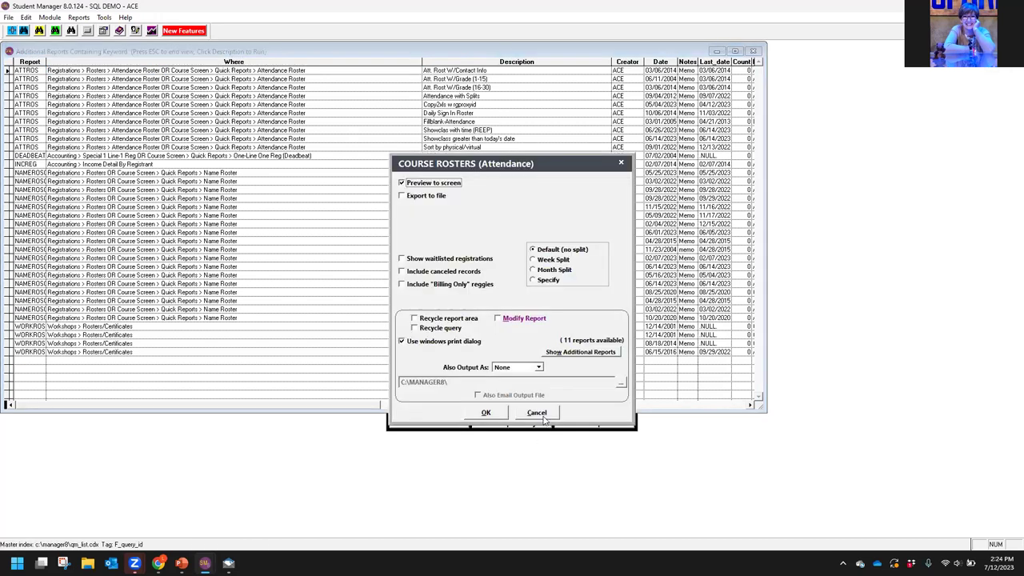
click(544, 411)
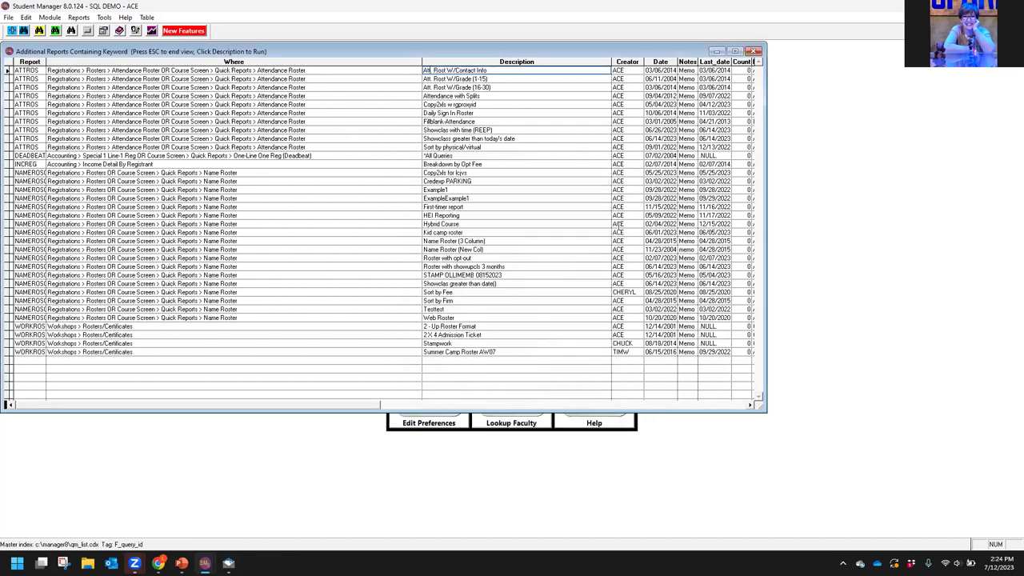
- Open the HEI Reporting Course Rosters (Standard) report options and reposition the dialog
click(459, 69)
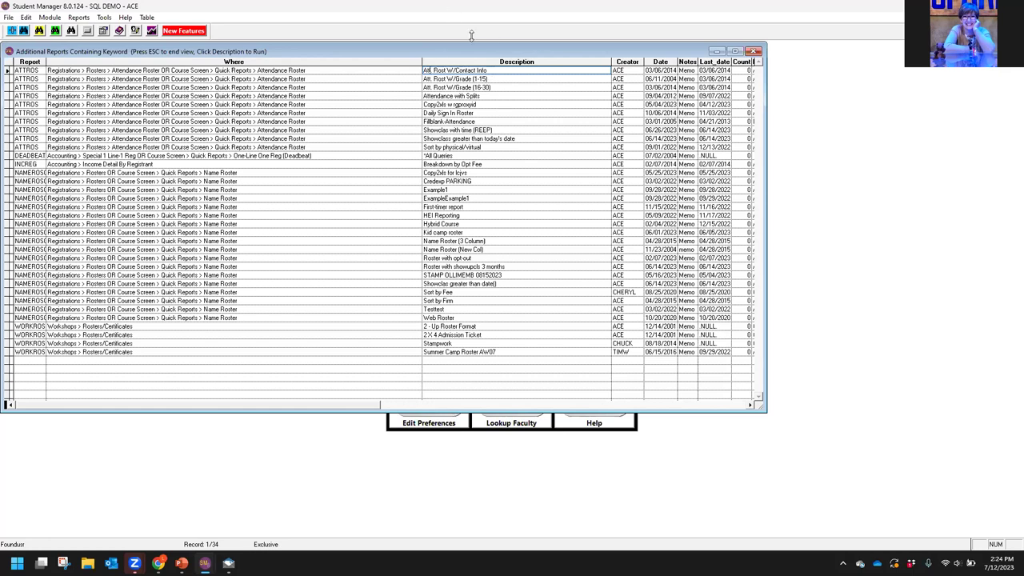
click(442, 215)
drag(490, 163, 511, 133)
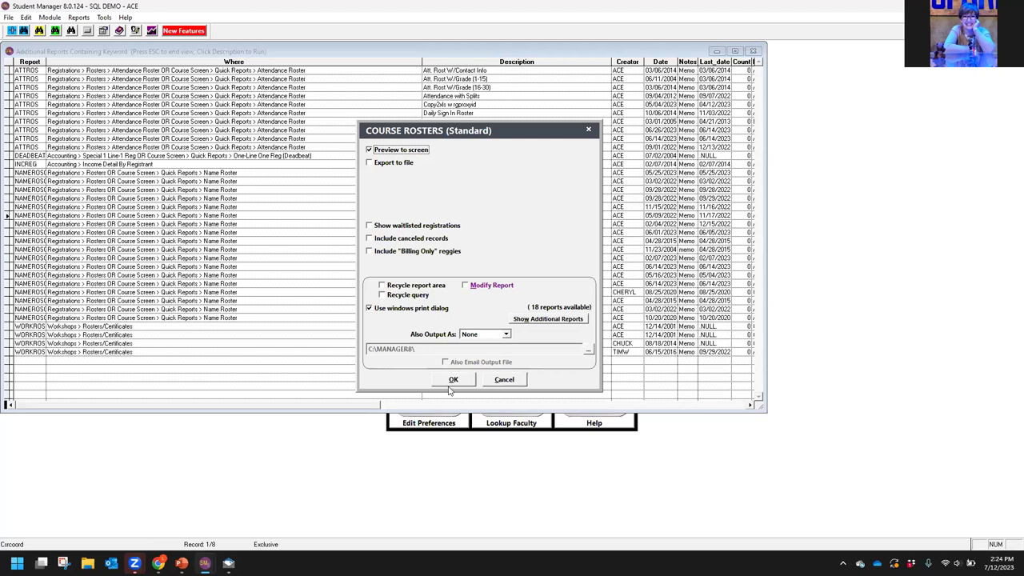
- Run the roster report filtered to course number 23, then close its preview without exporting to XLS
click(461, 386)
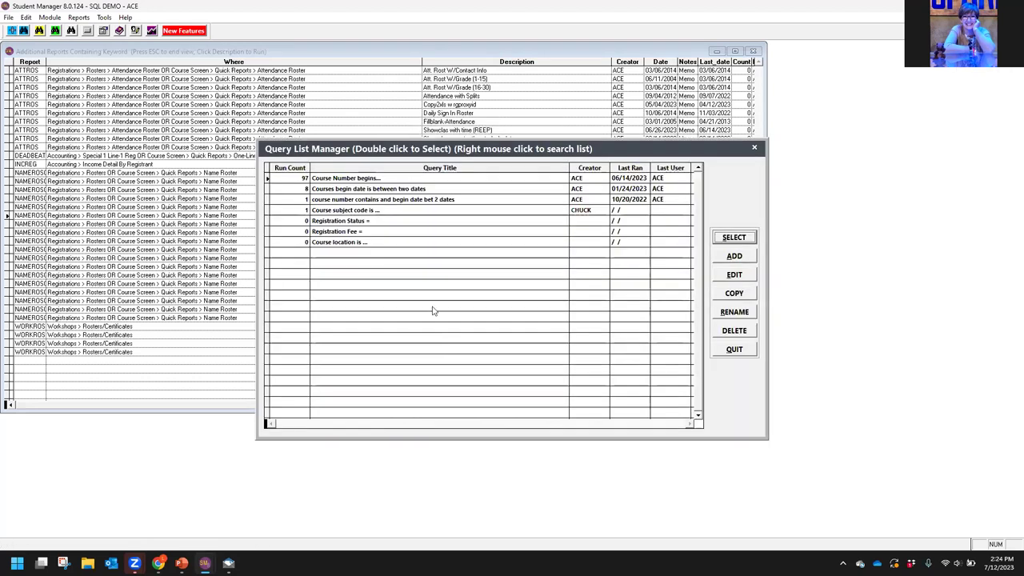
double_click(339, 176)
text(23F)
key(Return)
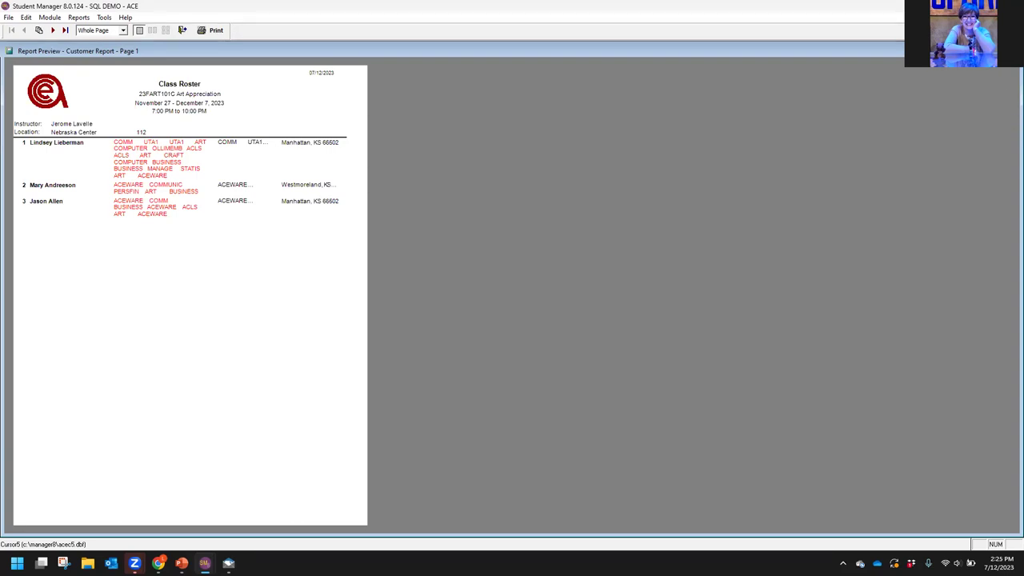
key(Escape)
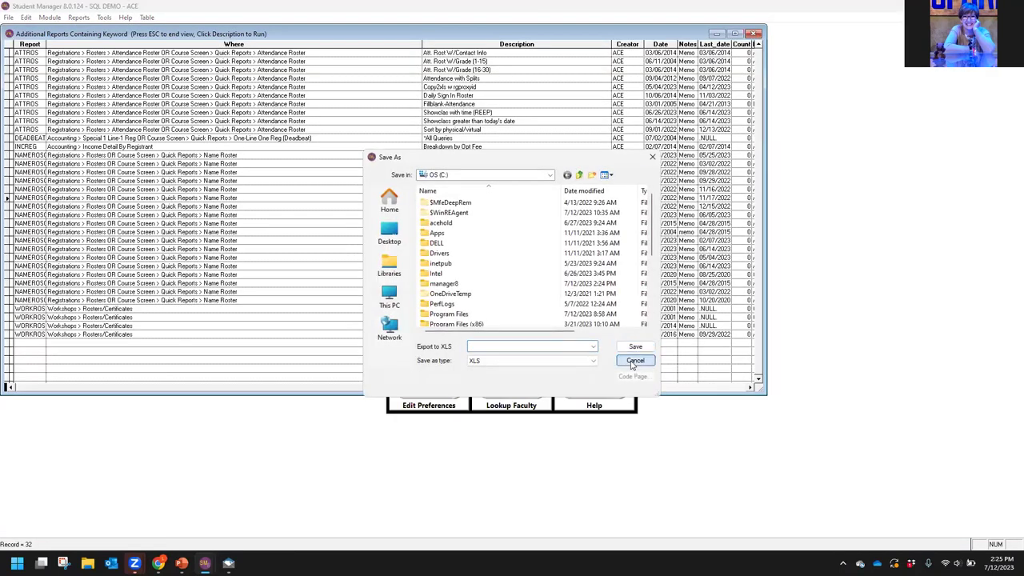
click(635, 361)
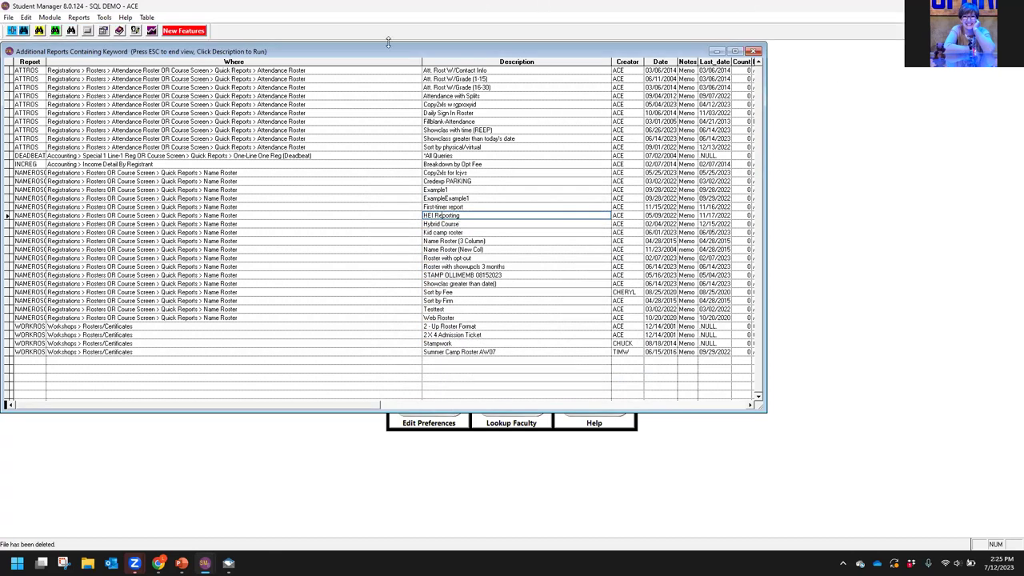
- Cancel a Name Roster report run and close the Additional Reports keyword list
click(477, 249)
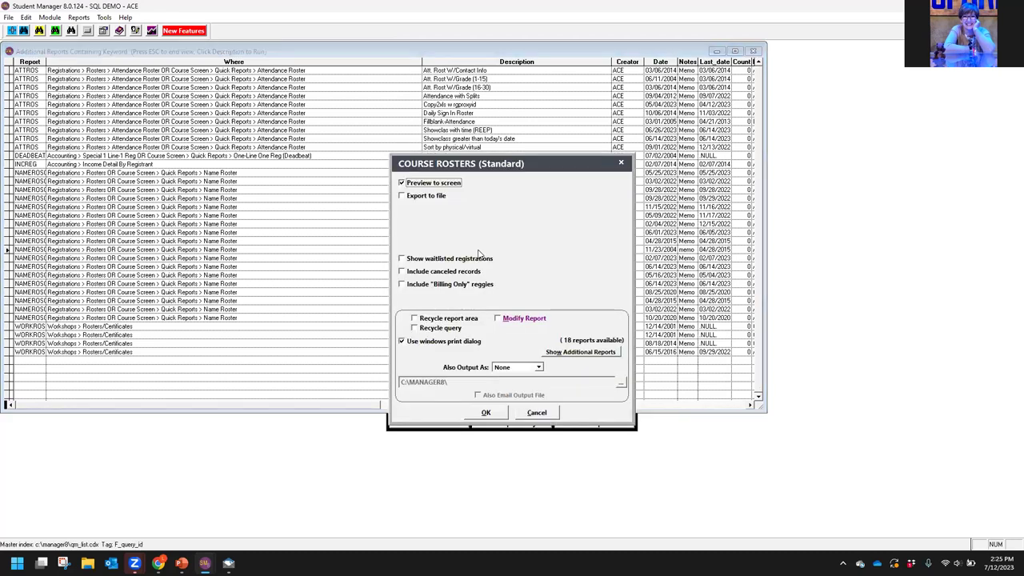
click(536, 412)
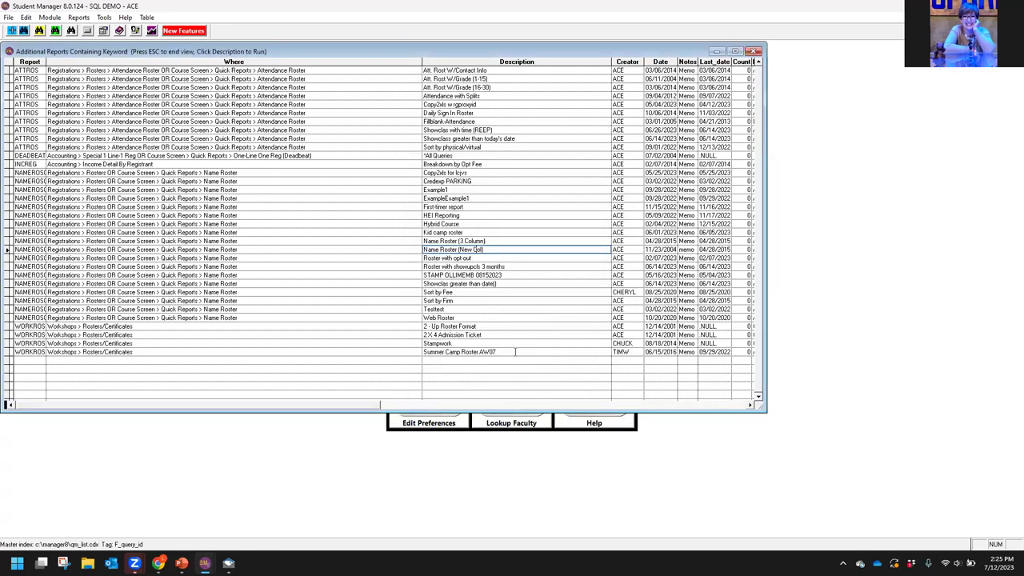
click(754, 52)
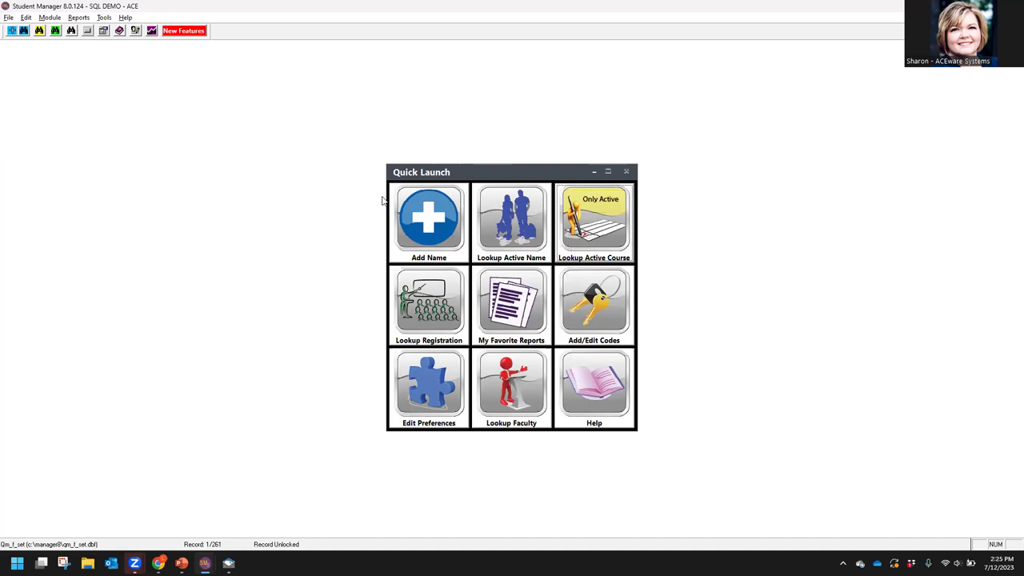
- Show the Additional Course Reminders (122) slide, then look up the 224 active courses in Student Manager
key(alt+Tab)
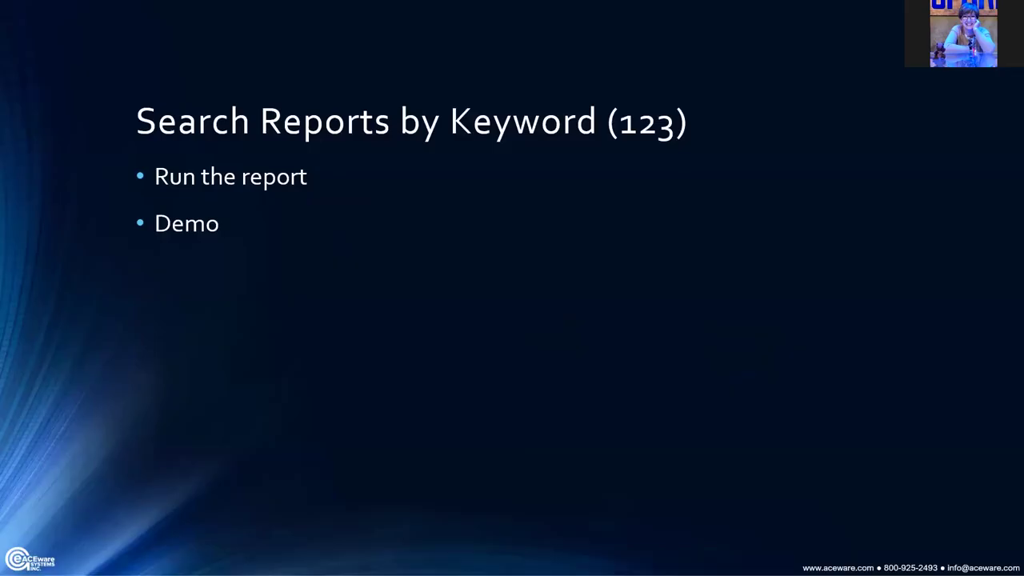
key(Right)
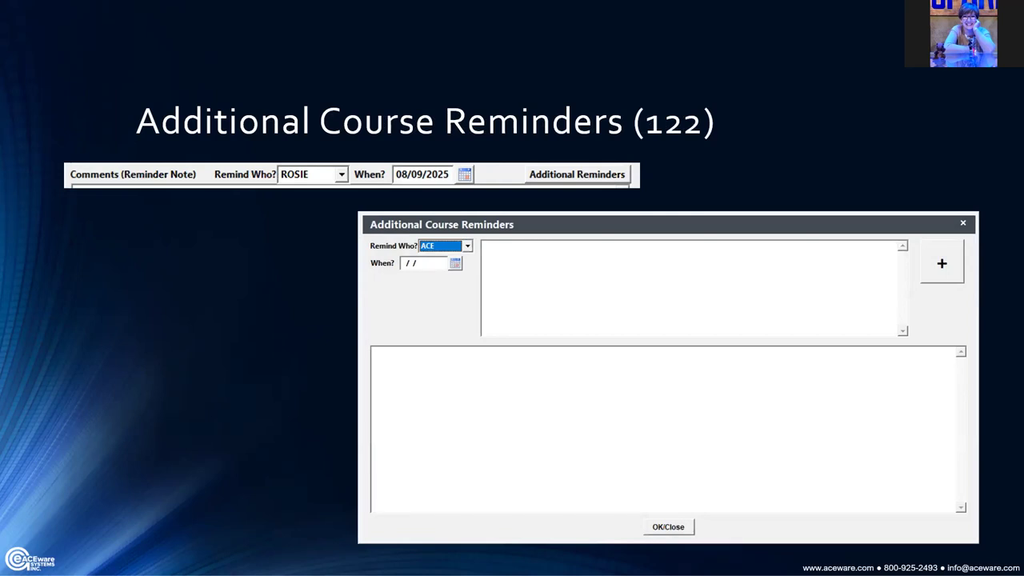
key(alt+Tab)
click(576, 224)
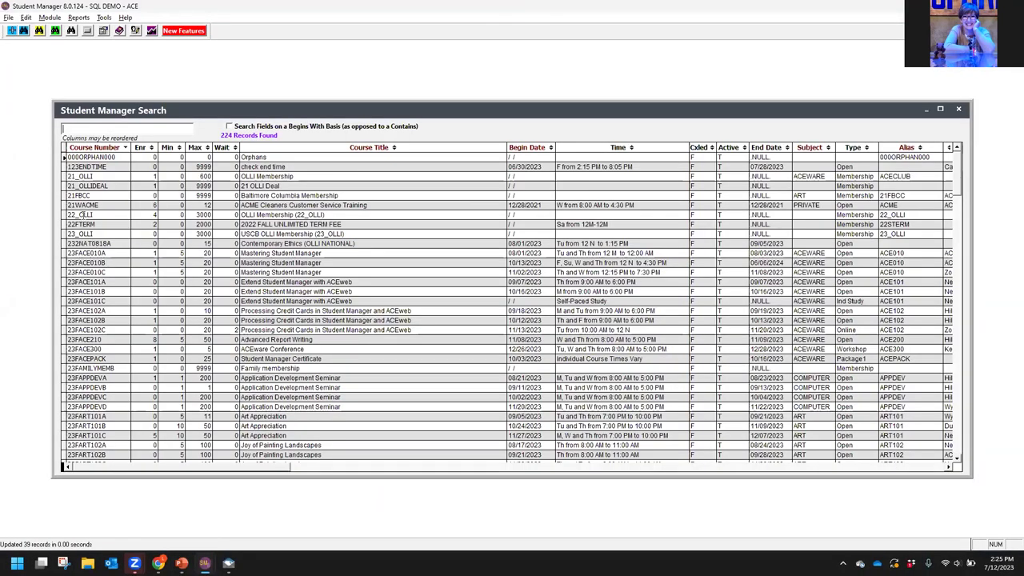
- On course 22FTERM's Comments tab, set a reminder for a staff user dated 07/15/2023, then open Additional Reminders
double_click(80, 224)
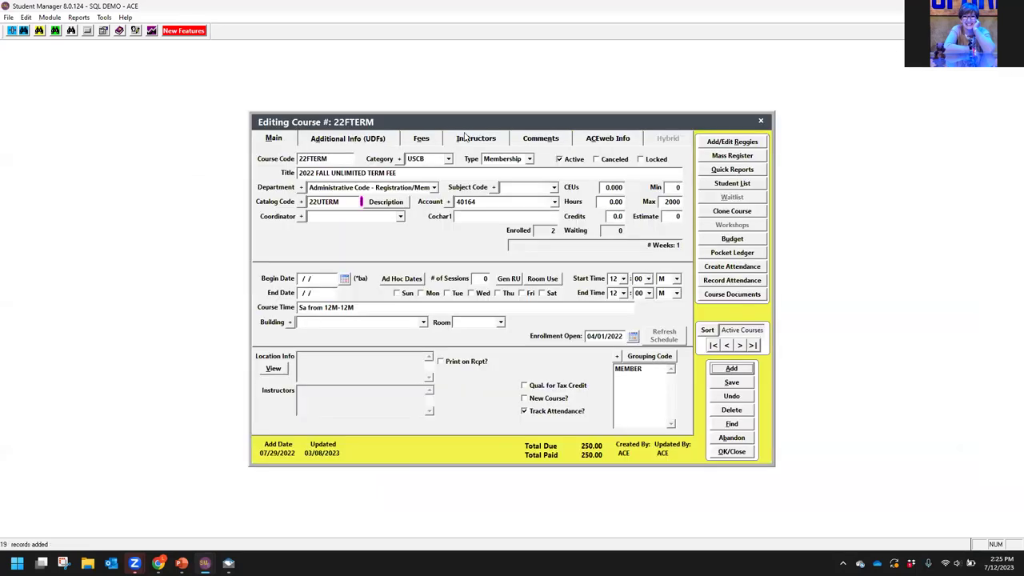
click(528, 139)
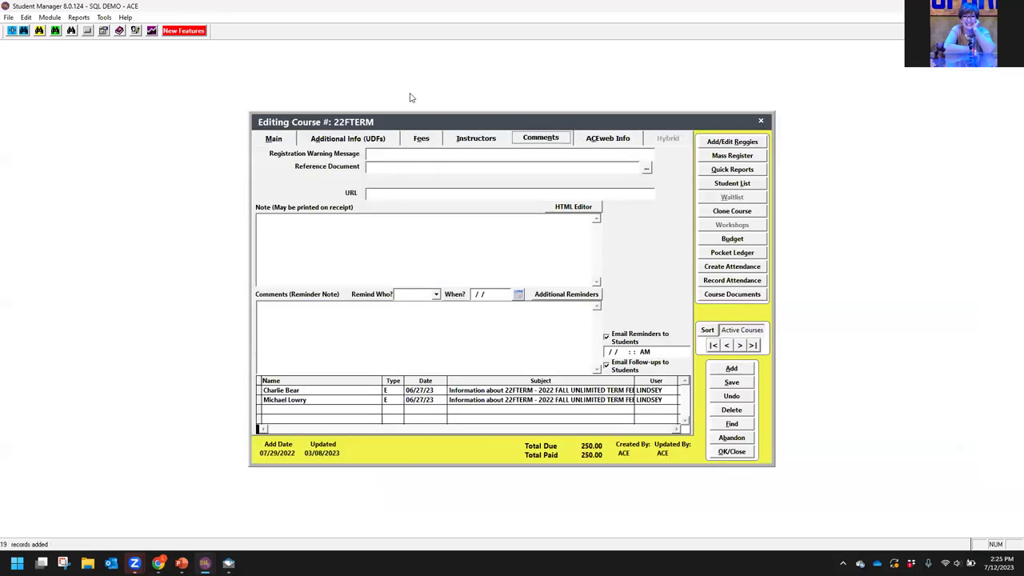
click(400, 295)
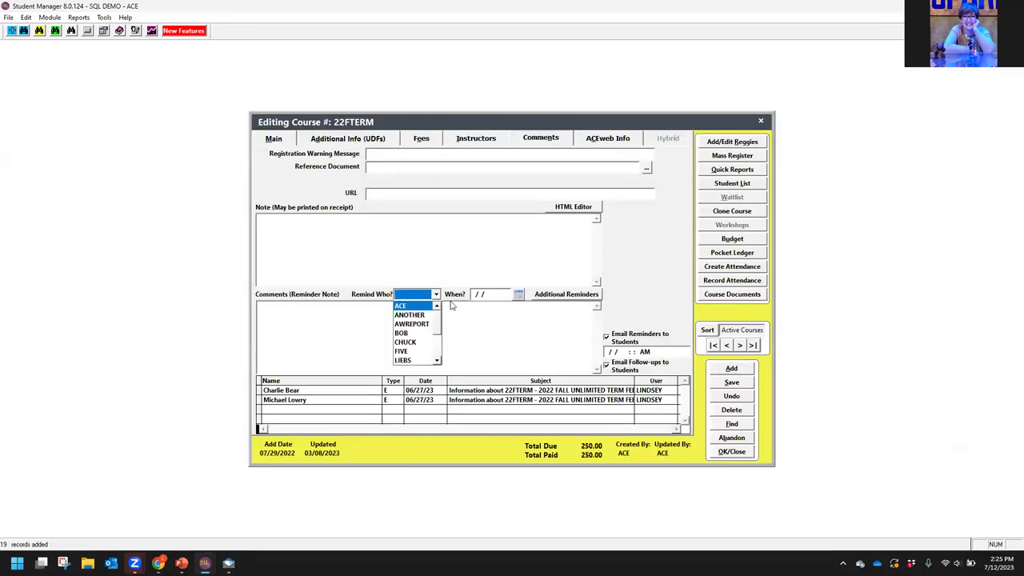
click(412, 332)
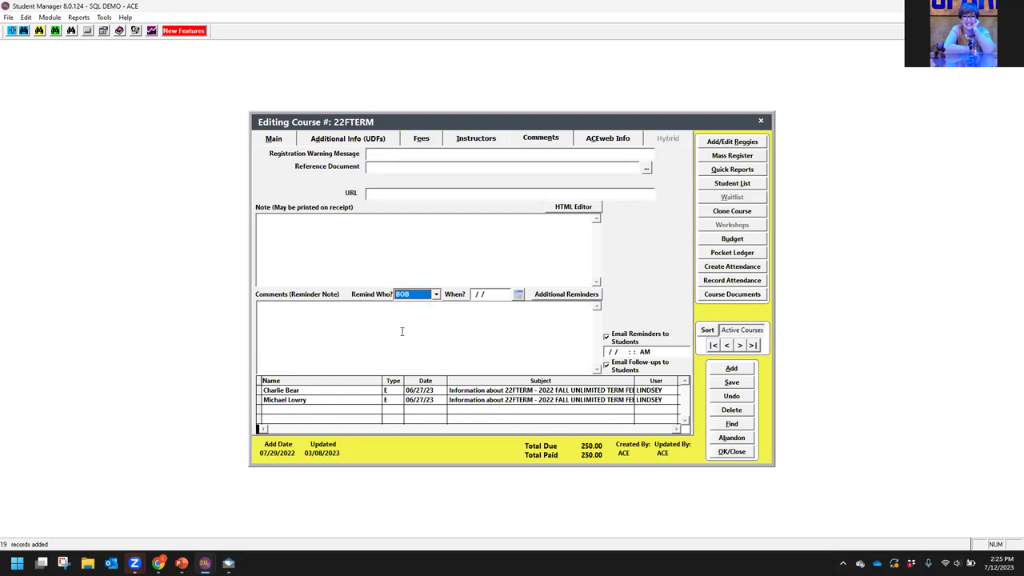
click(478, 294)
text(07/15/2023)
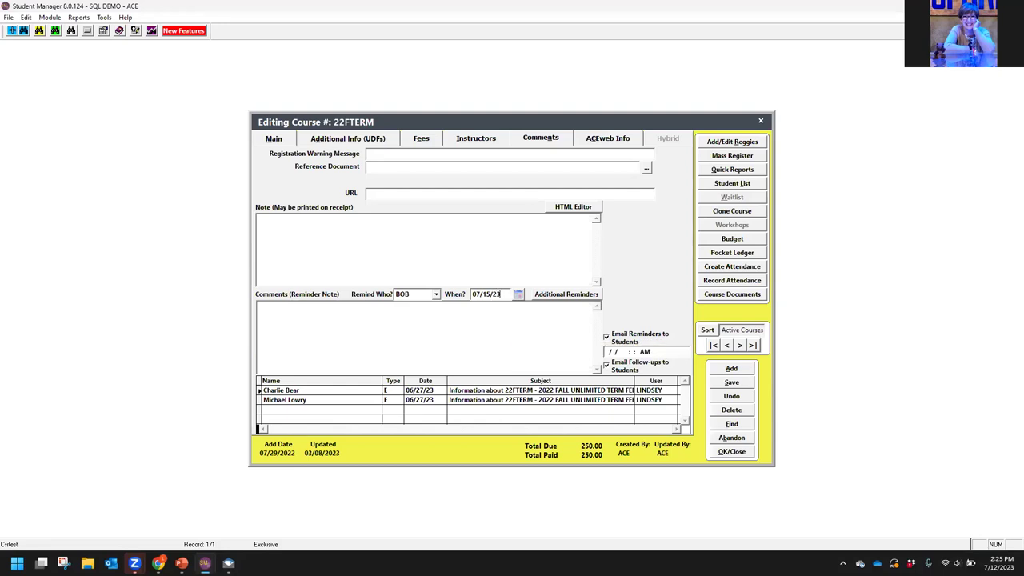
click(571, 295)
click(571, 294)
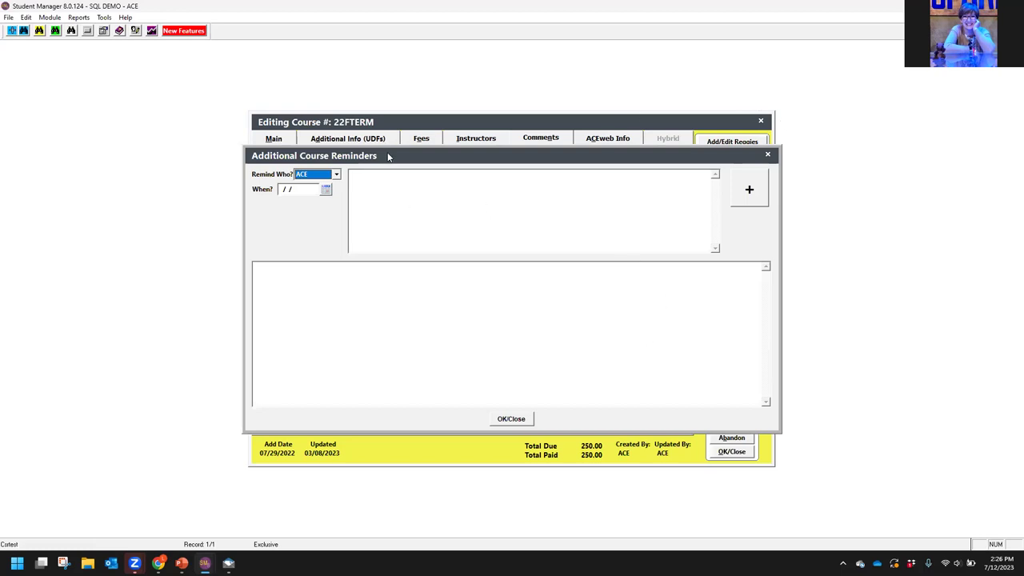
- Add a 07/24/2023 additional reminder for a different user reading 'information!'
drag(388, 157, 485, 332)
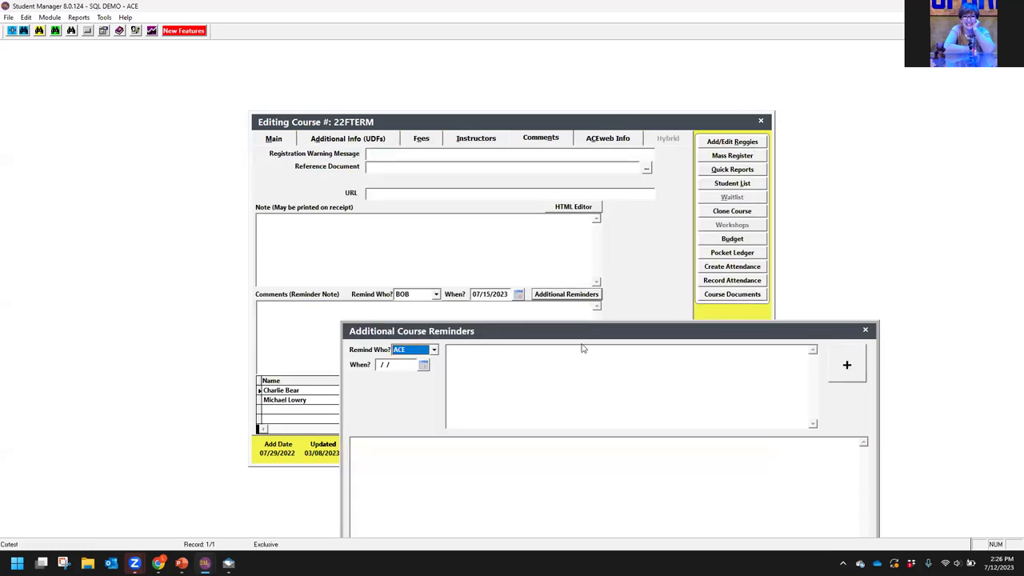
drag(595, 327, 539, 179)
click(379, 199)
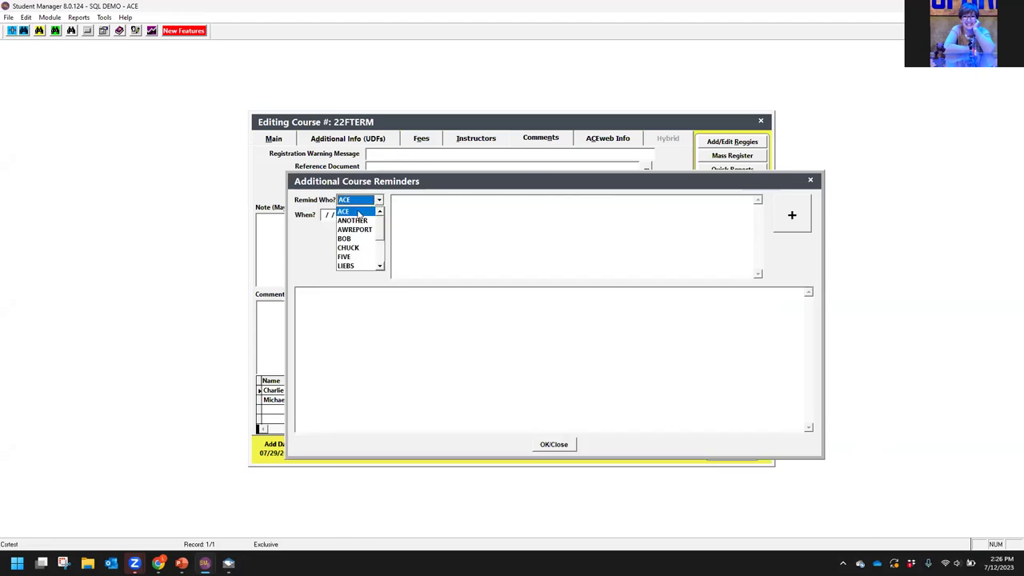
click(356, 250)
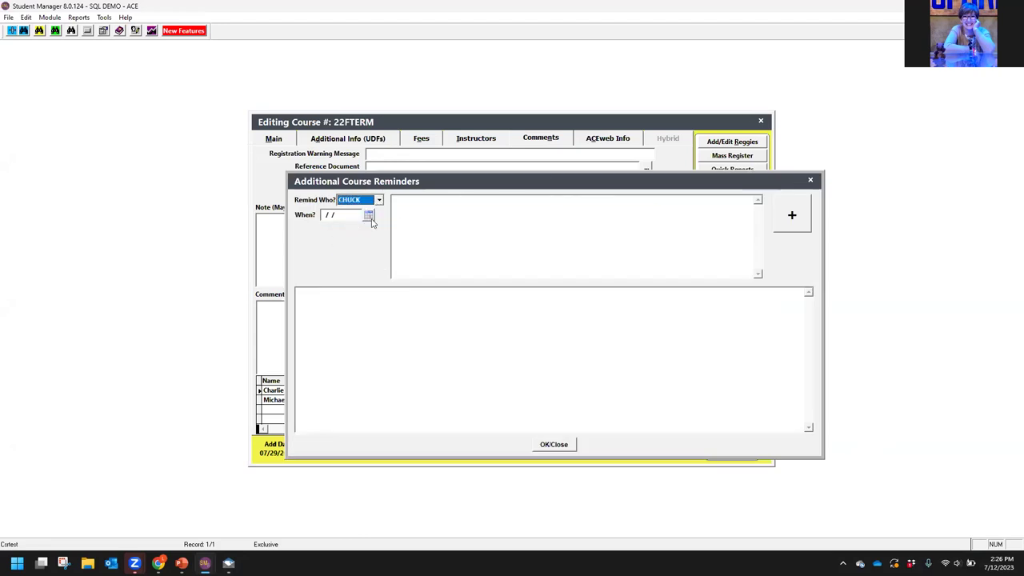
click(367, 216)
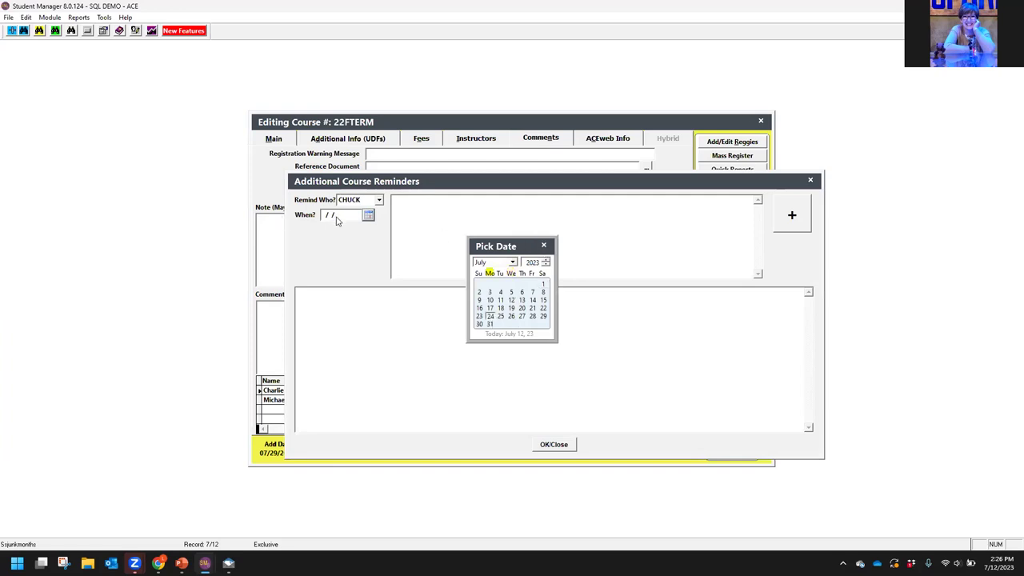
click(546, 245)
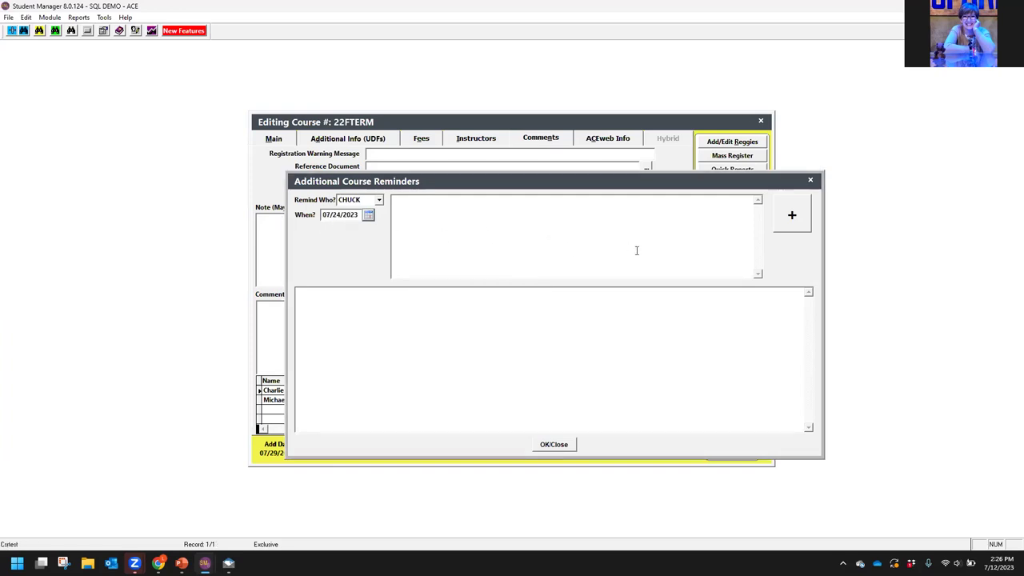
click(785, 206)
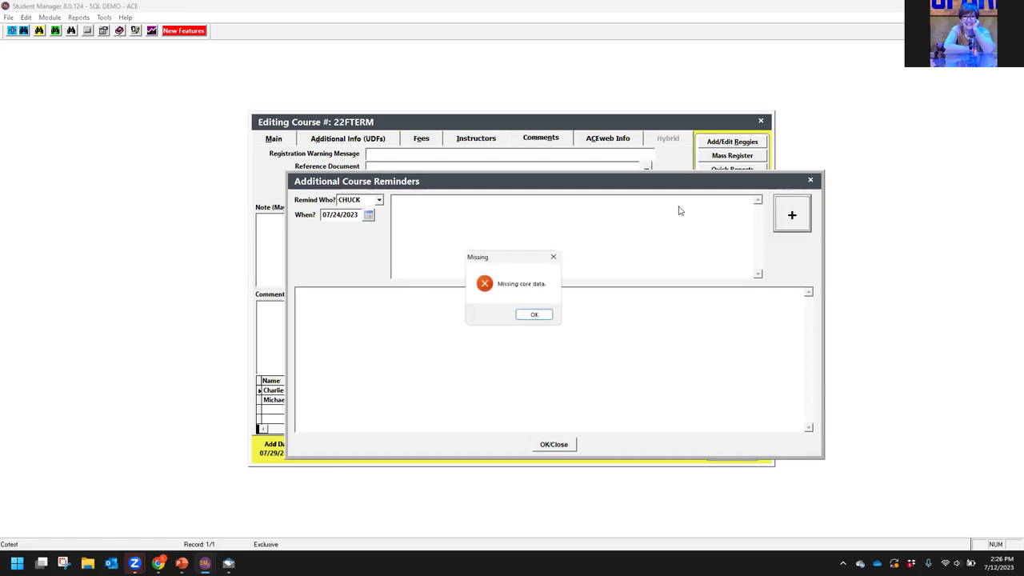
click(532, 317)
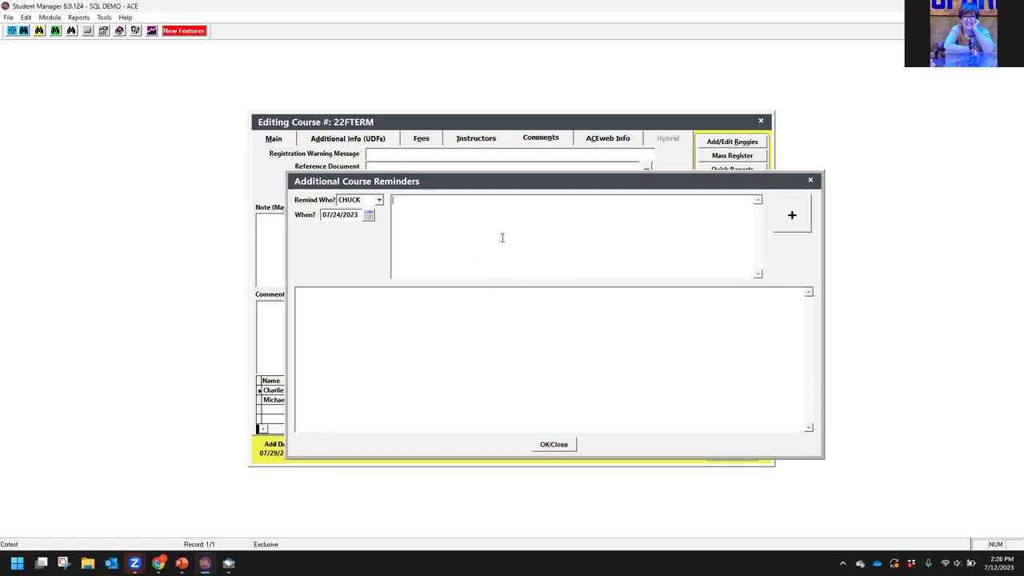
text(information!)
click(789, 209)
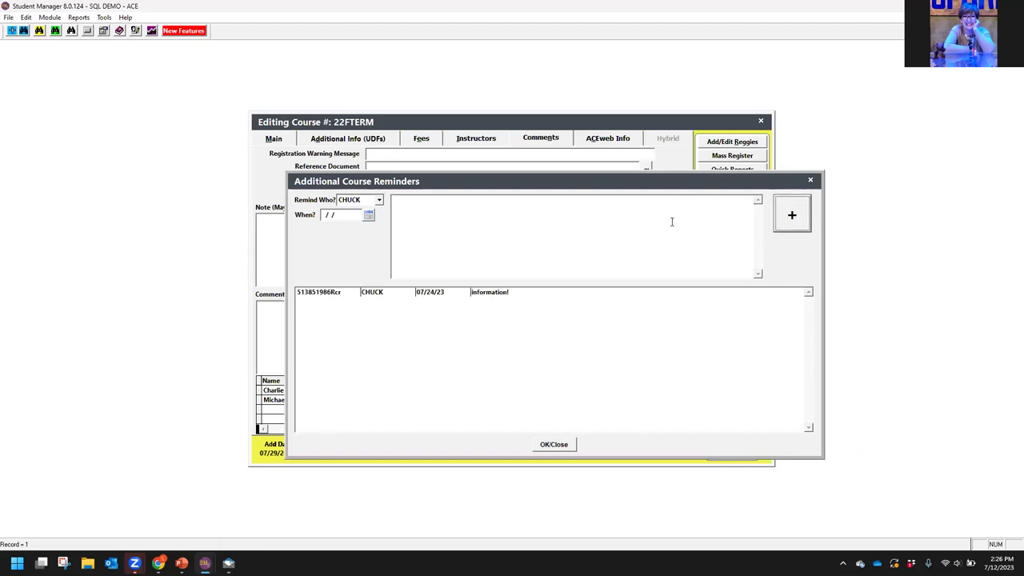
- Add a second reminder for the same user dated 07/28/2023 reading 'another reminder!'
click(373, 202)
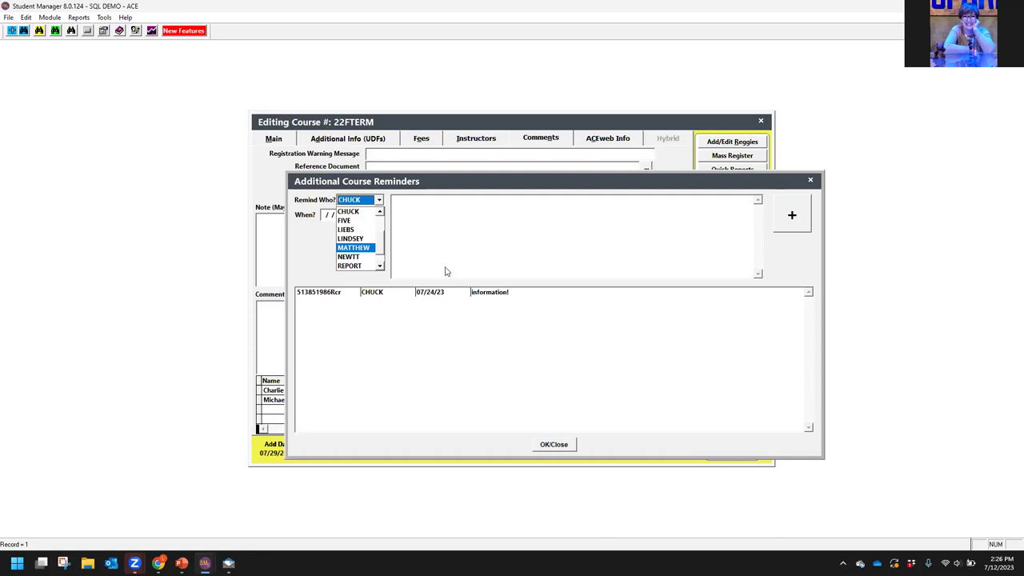
click(350, 211)
click(368, 214)
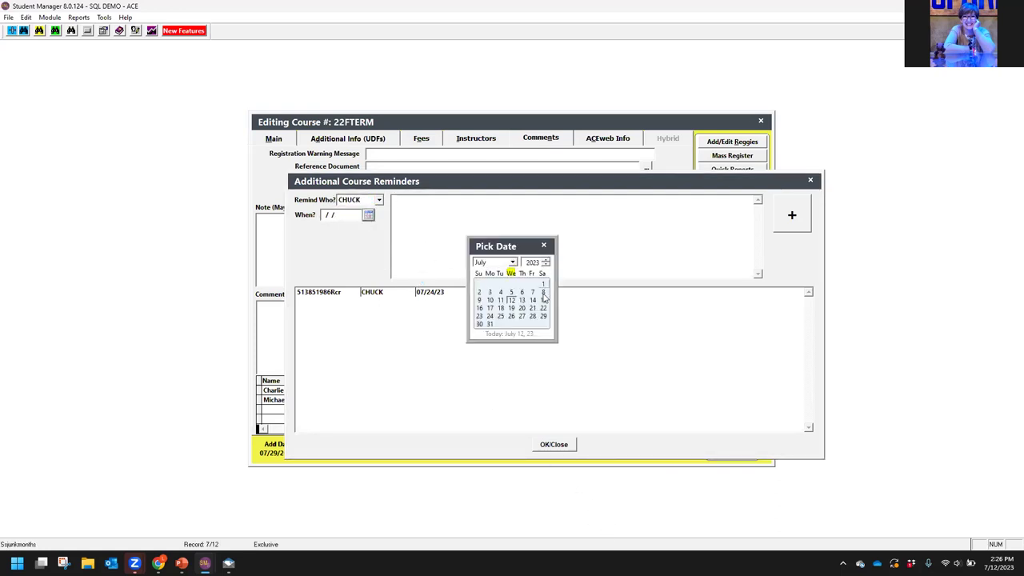
click(544, 245)
click(657, 219)
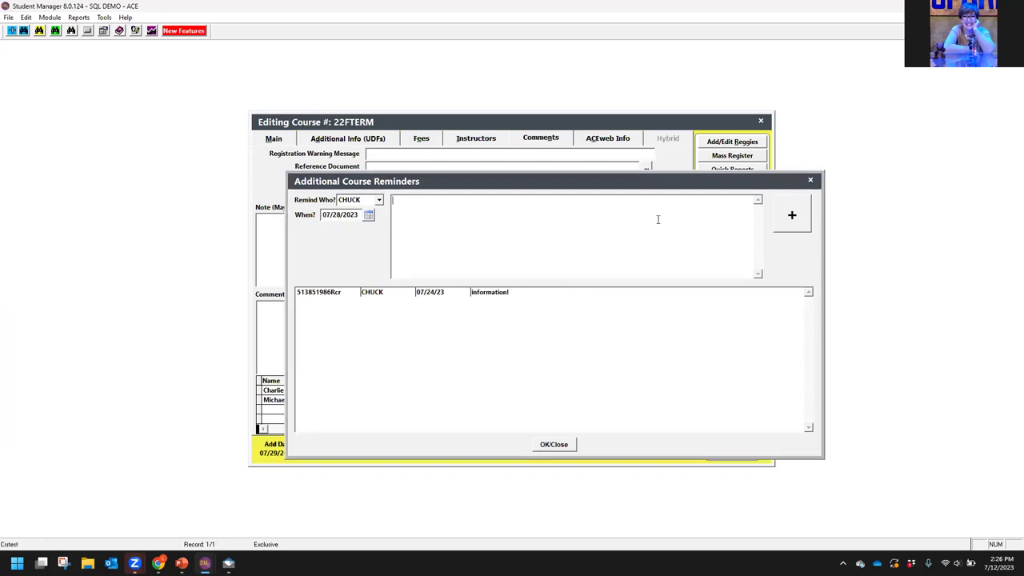
text(another reminder!)
click(787, 216)
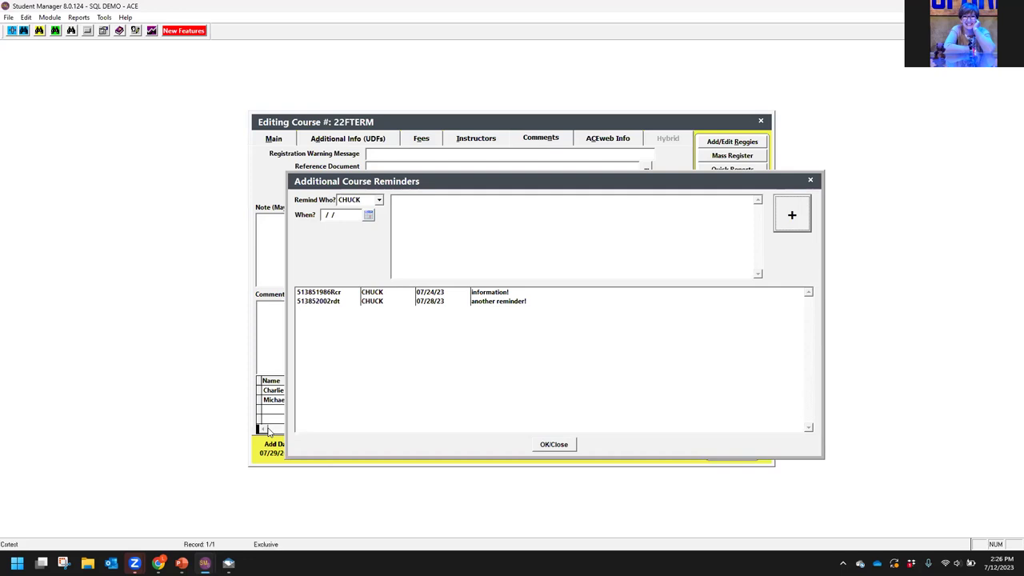
- Close the Additional Reminders window, then save and close course 22FTERM
click(552, 443)
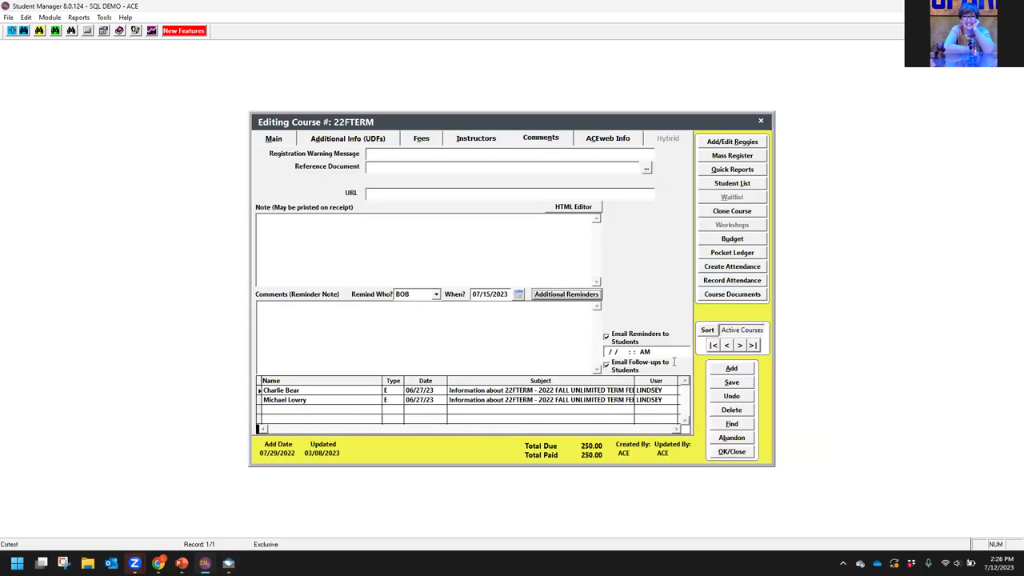
click(731, 382)
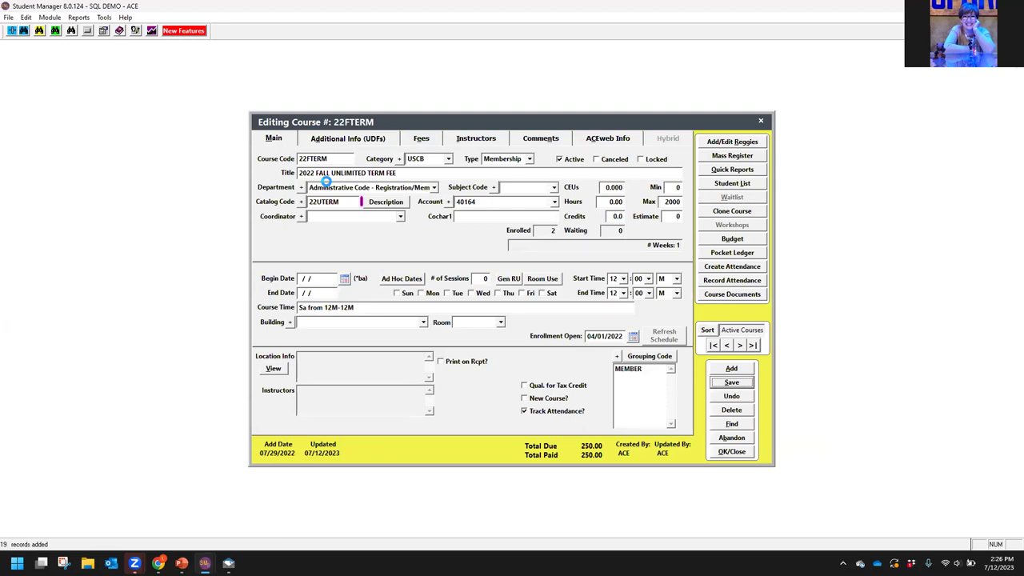
click(721, 452)
key(alt+Tab)
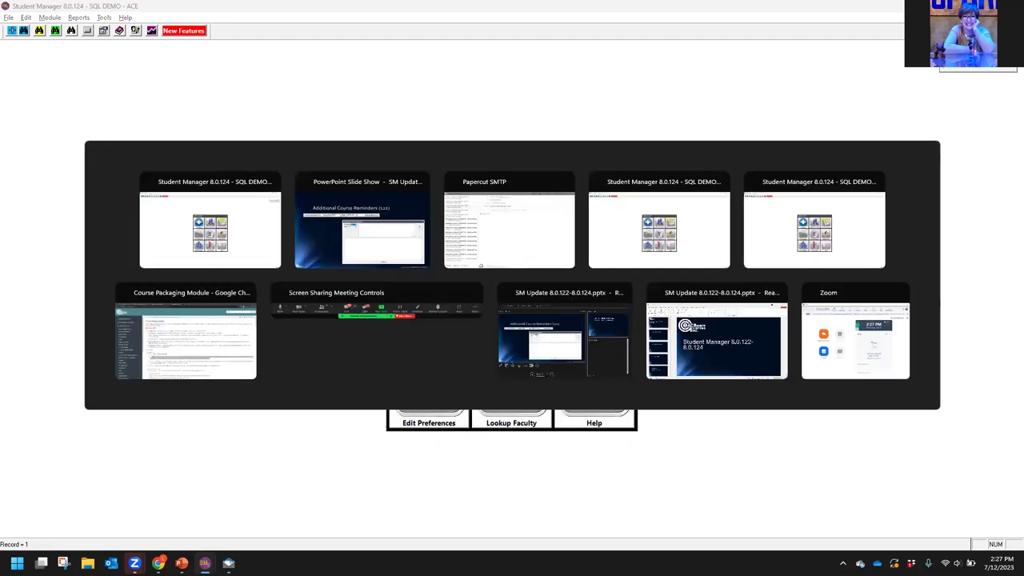
- Show the Copy Fav Rpts to Another (124) slide, then return to Student Manager
key(Right)
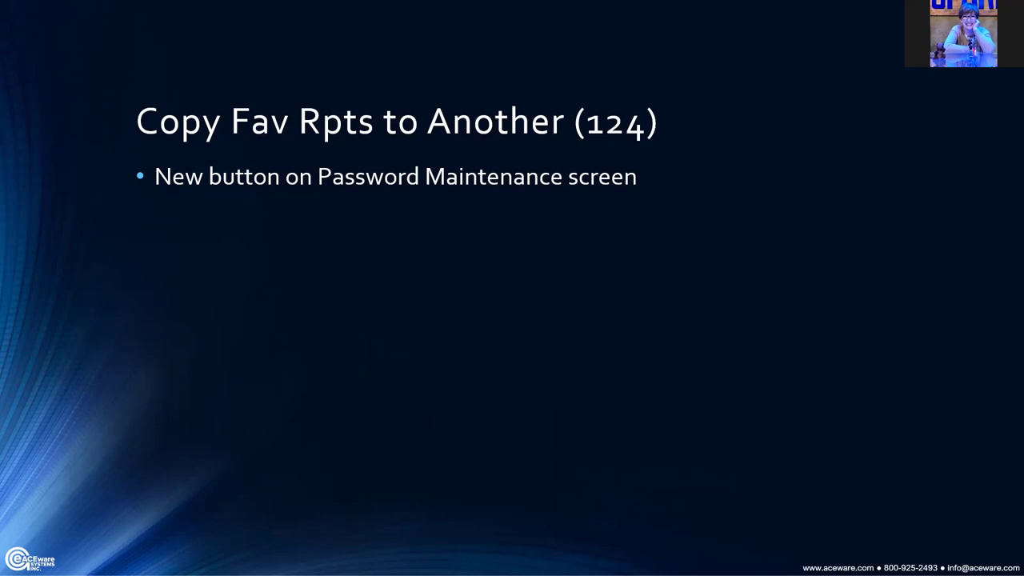
key(alt+Tab)
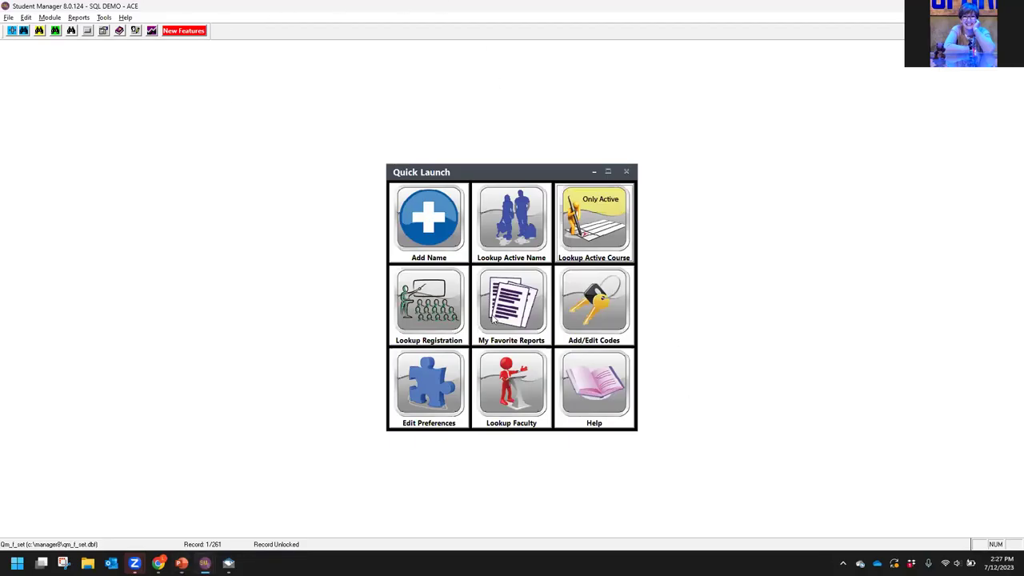
- Open the first user's favorite reports, then view and close the second user's empty favorites list
click(511, 317)
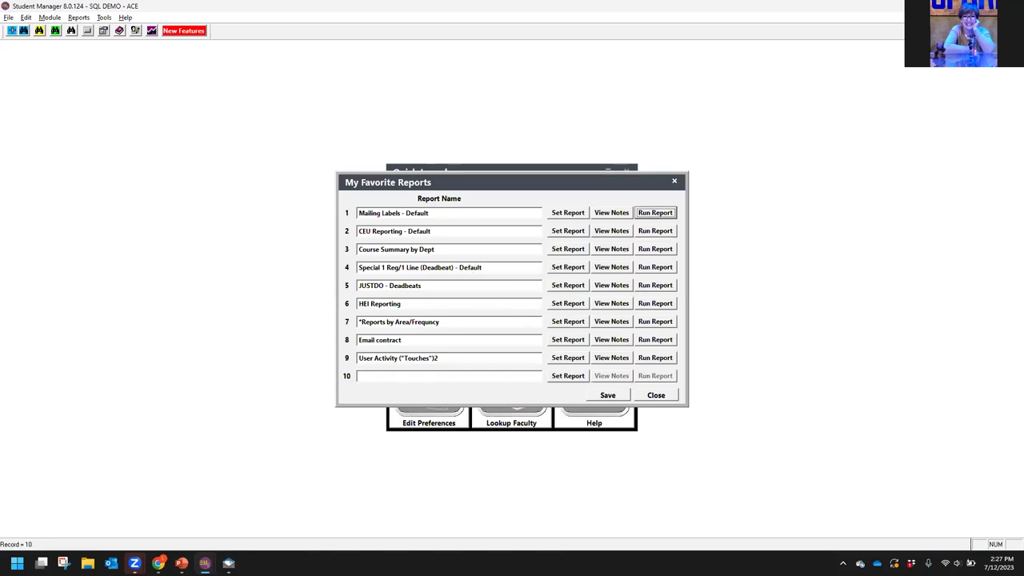
mouse_move(204, 563)
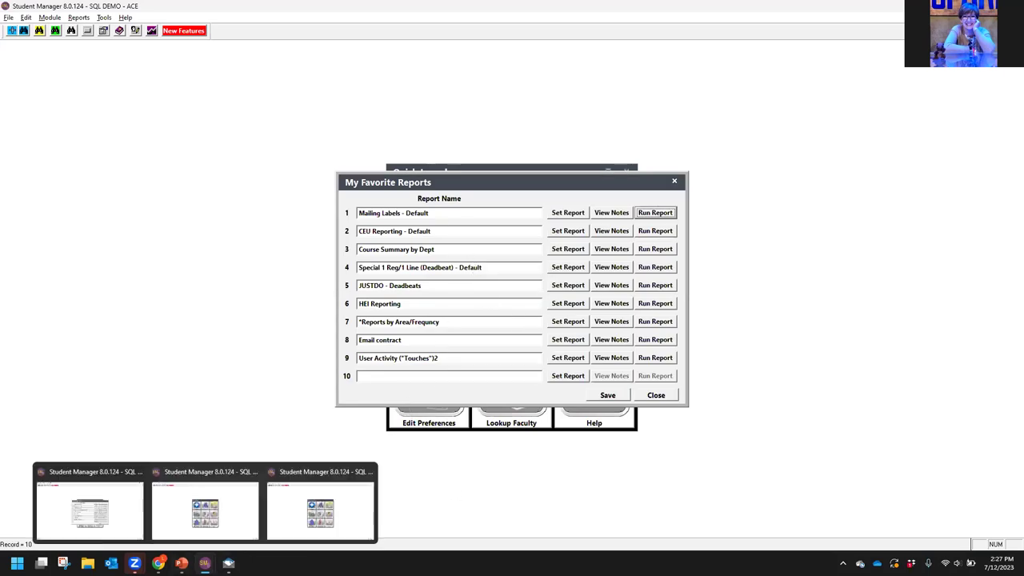
click(232, 520)
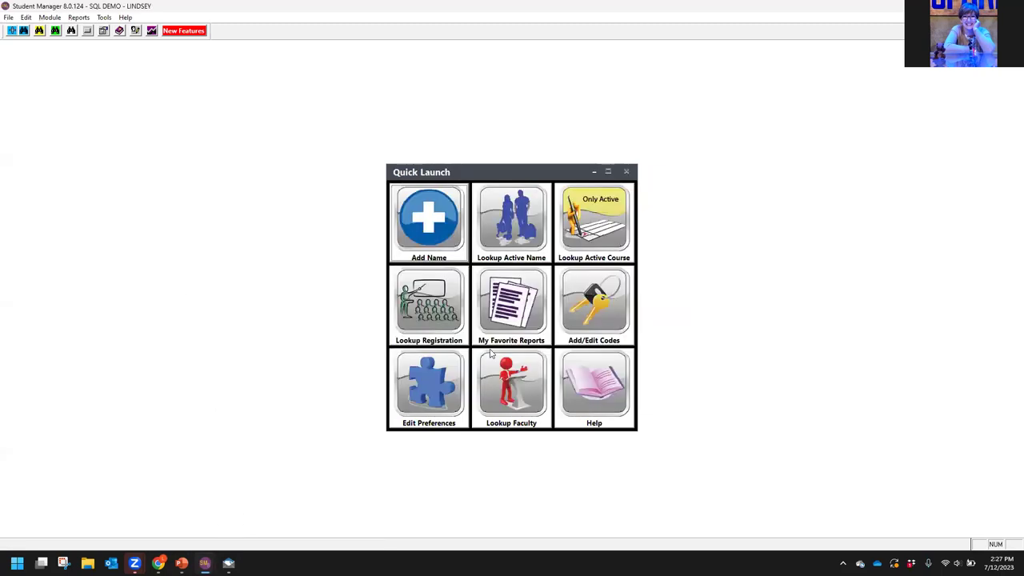
click(496, 332)
mouse_move(228, 563)
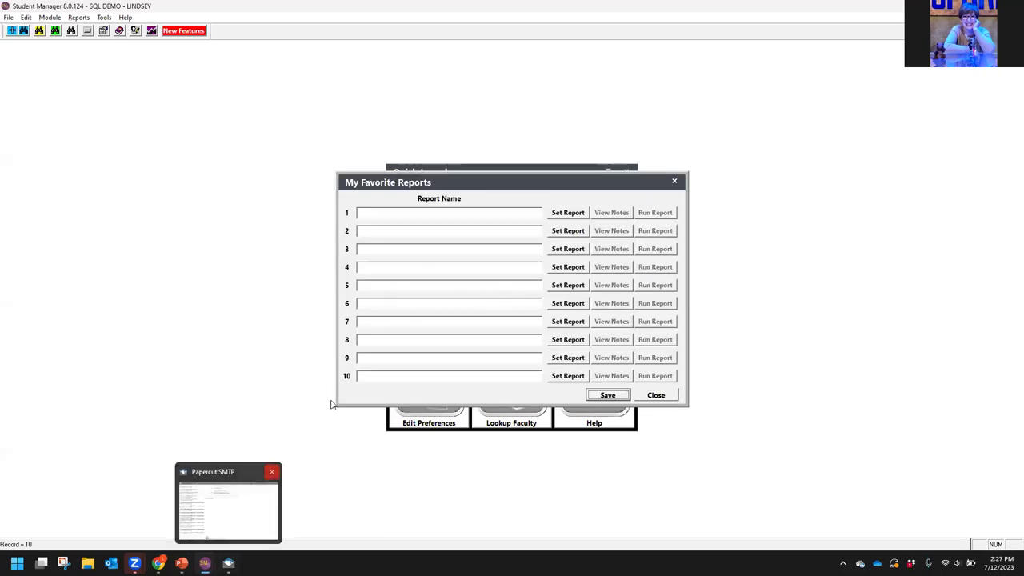
click(661, 396)
click(660, 396)
- Return to the first user's window and close its nine-report favorites list
key(alt+Tab)
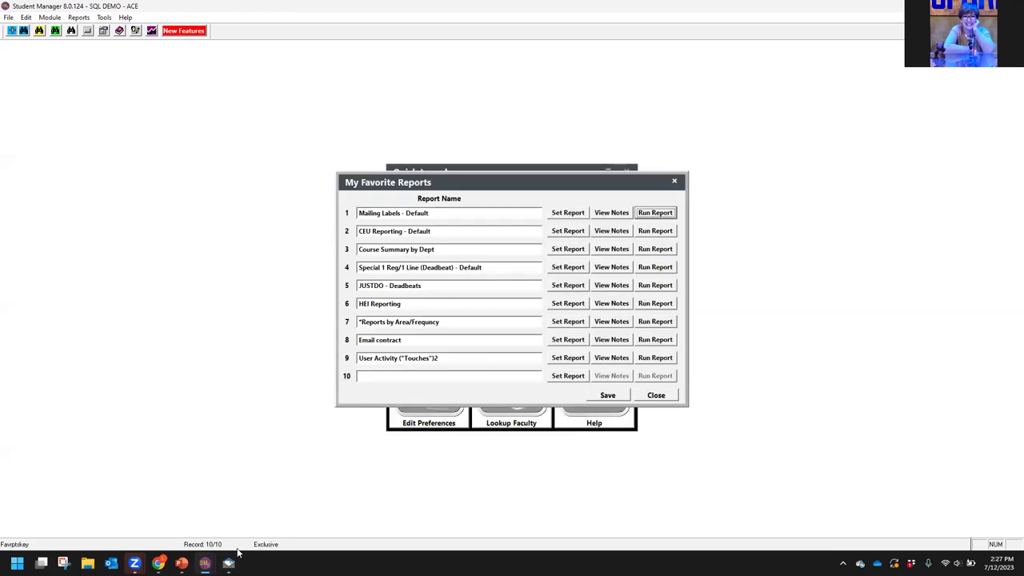
mouse_move(205, 563)
click(244, 532)
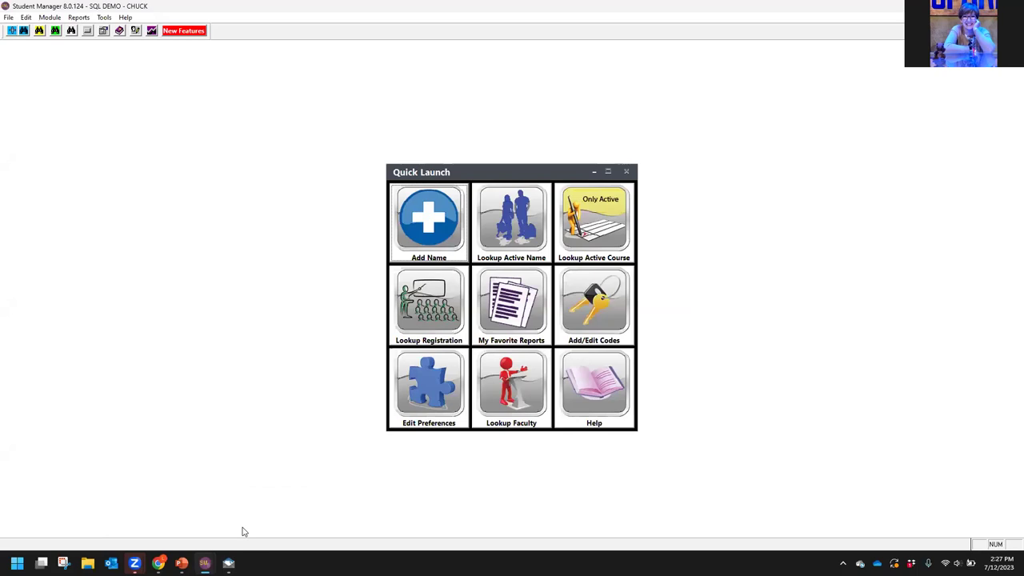
key(alt+Tab)
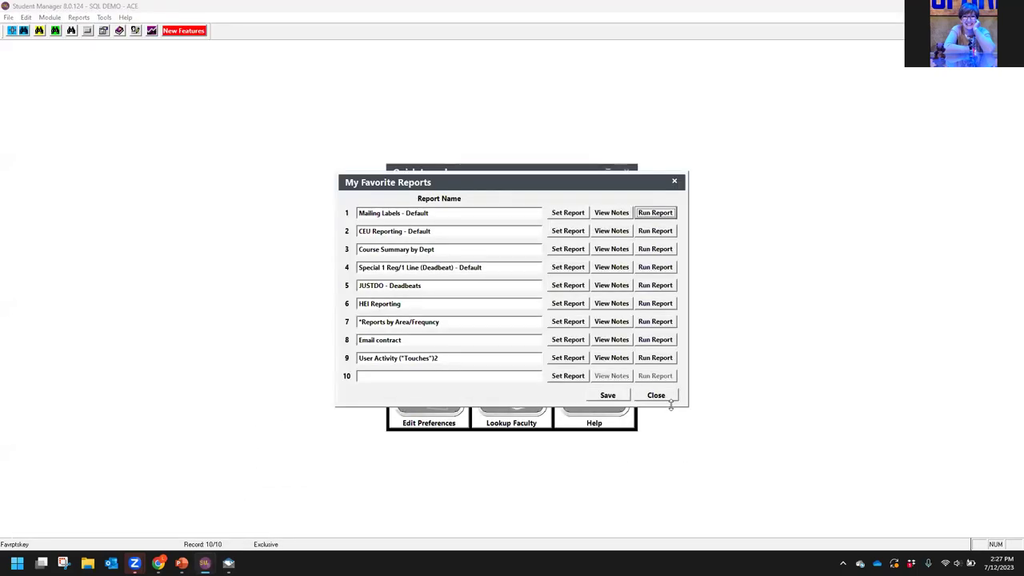
click(655, 395)
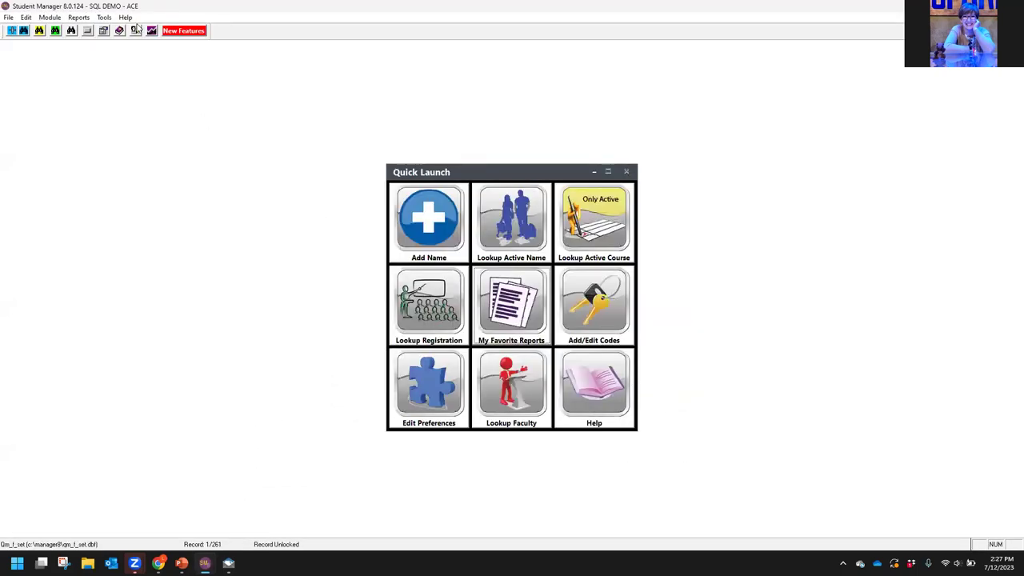
click(104, 16)
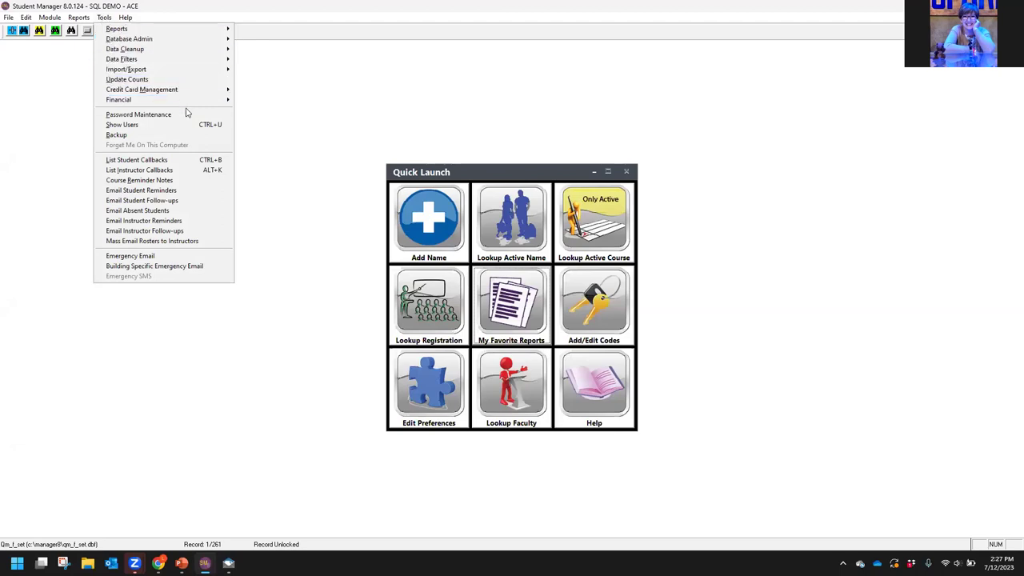
- In Password Maintenance, find and open the first user's account record as the copy source
click(196, 116)
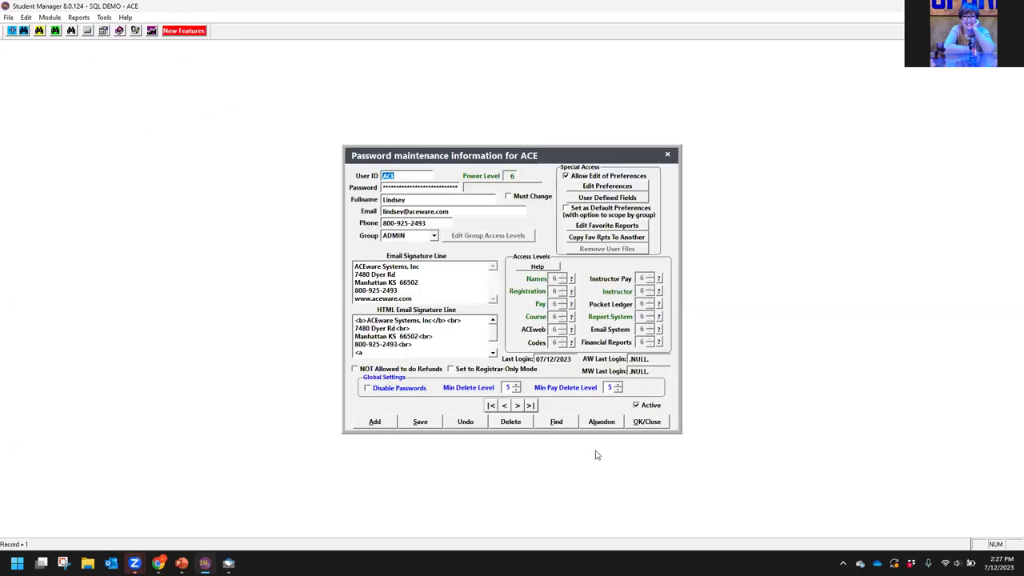
click(557, 422)
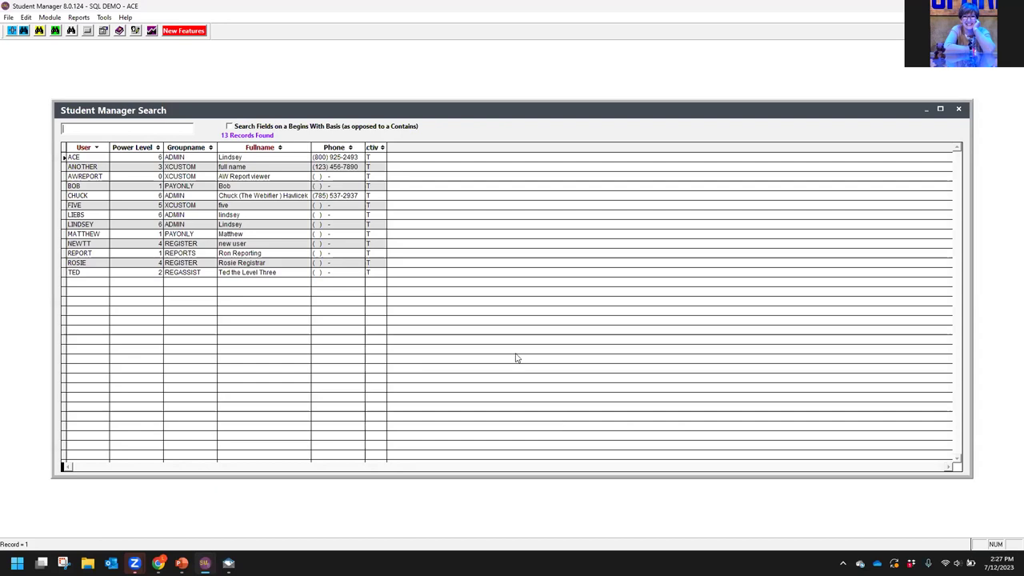
double_click(82, 224)
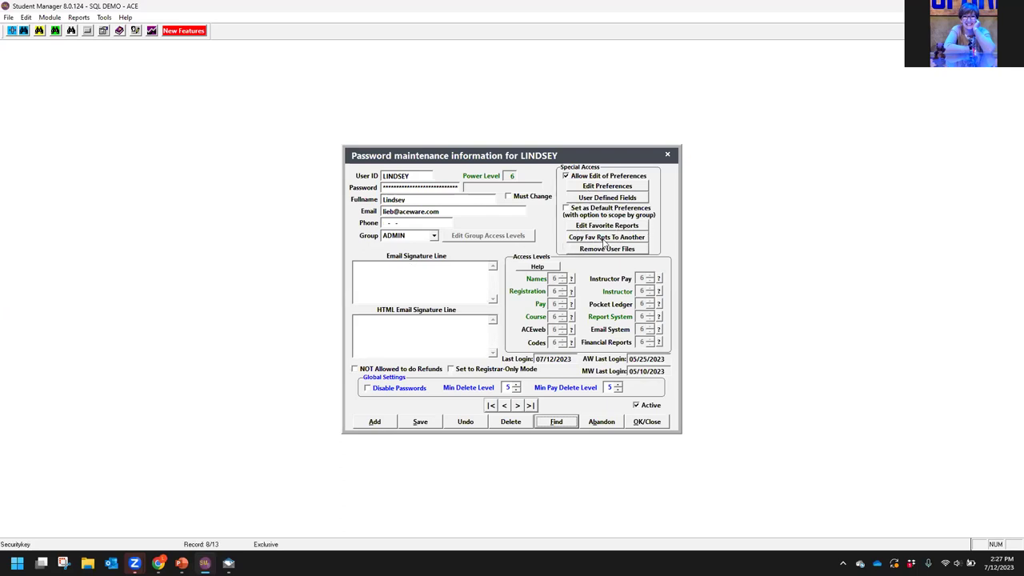
click(627, 238)
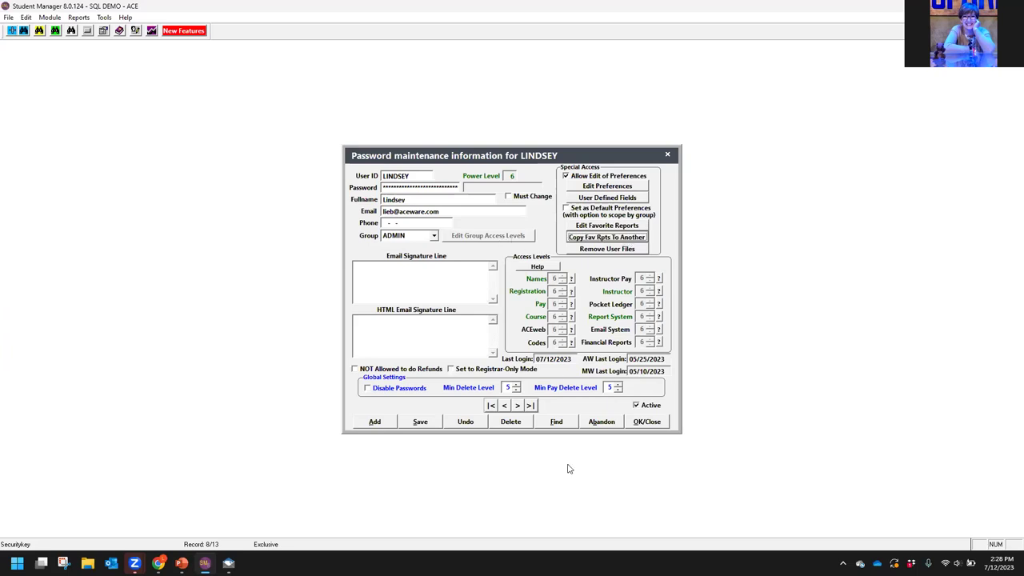
click(558, 424)
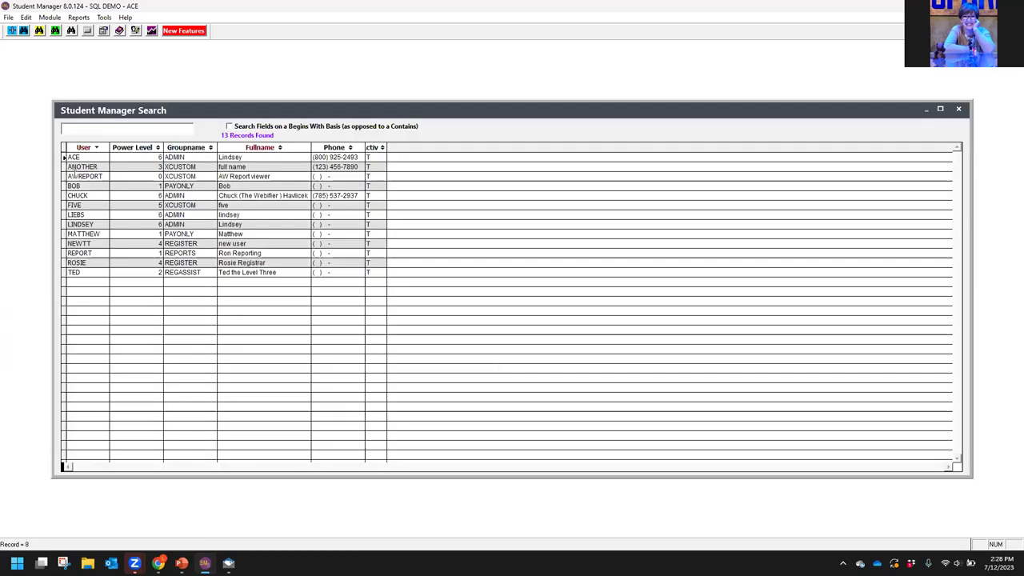
double_click(88, 157)
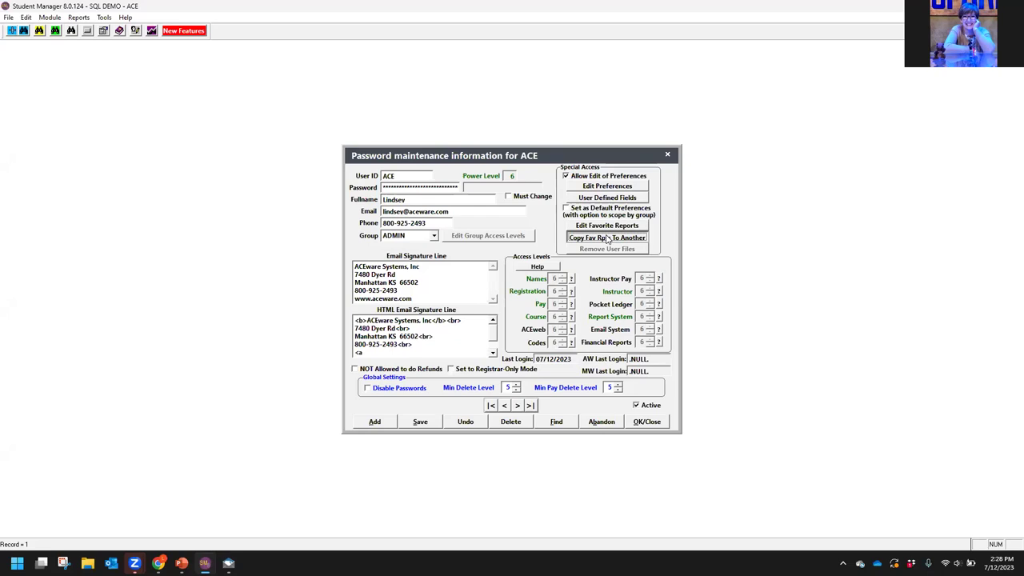
- Copy the first user's favorite reports over the second user's, save the record, and relaunch Student Manager
key(Escape)
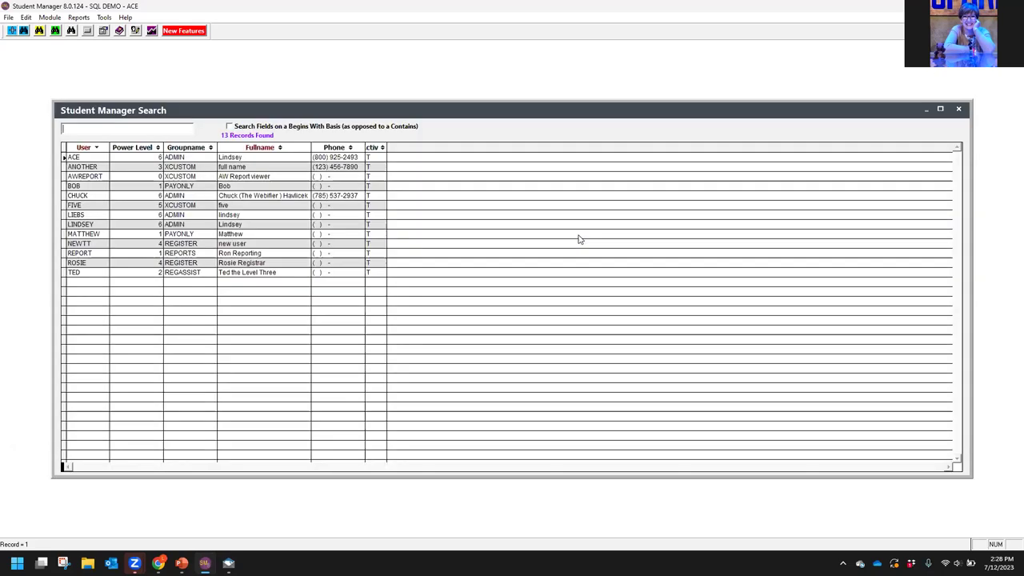
click(93, 226)
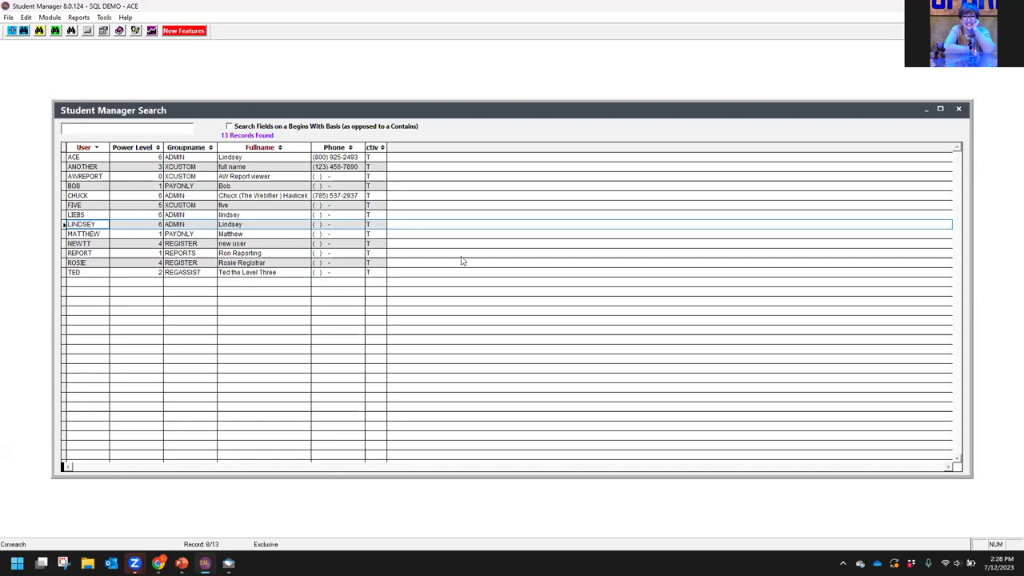
key(Return)
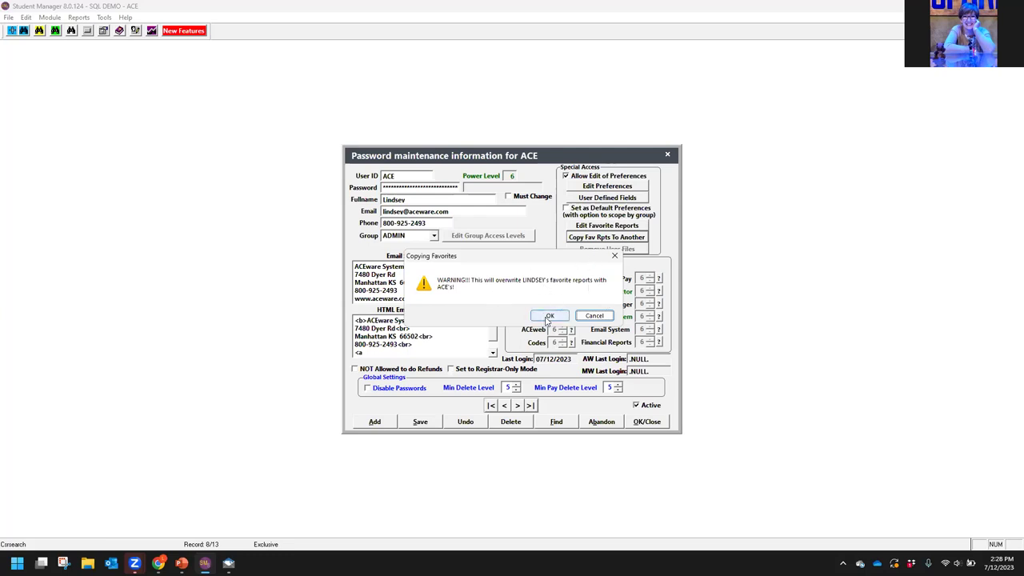
click(547, 318)
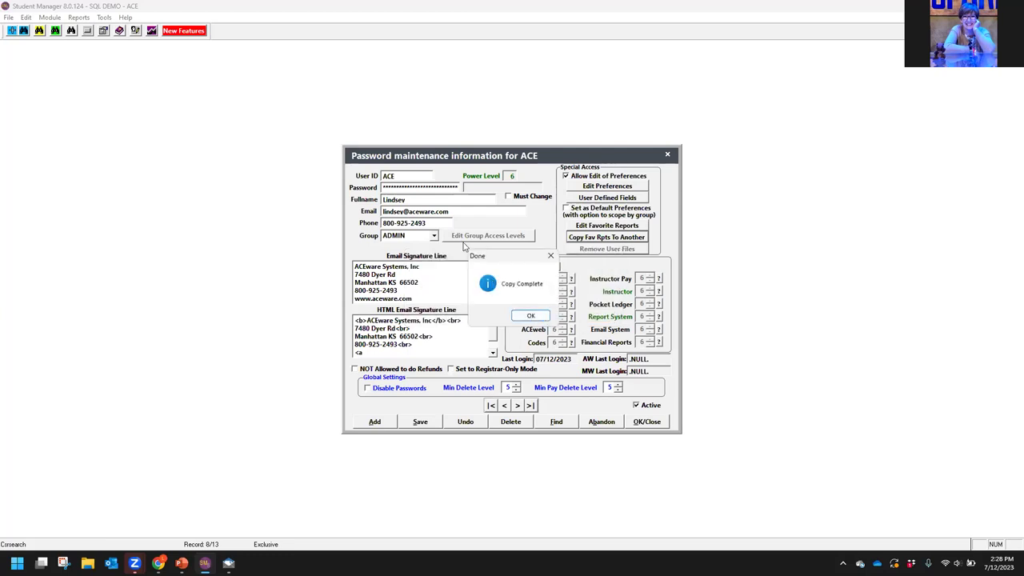
click(530, 318)
click(422, 421)
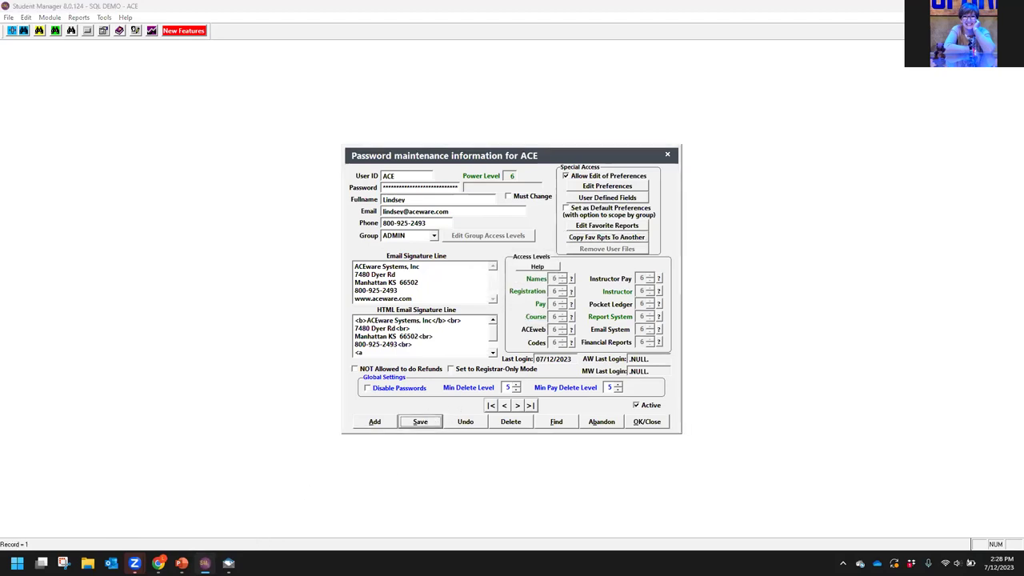
right_click(205, 562)
click(176, 500)
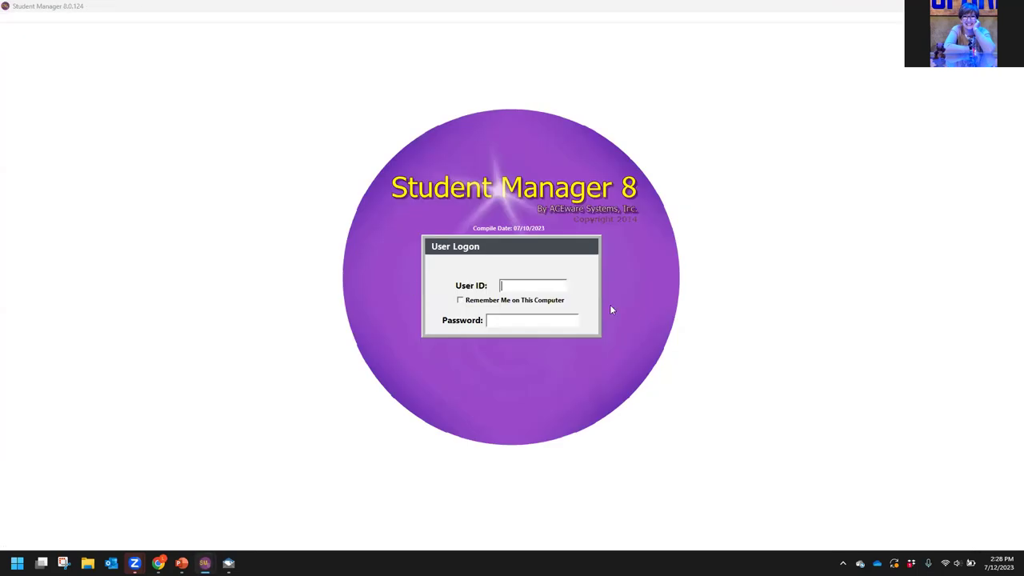
- Log on as the second user and open their favorites, now listing the nine copied reports
text(LINDSEY)
key(Tab)
text(*******)
key(Return)
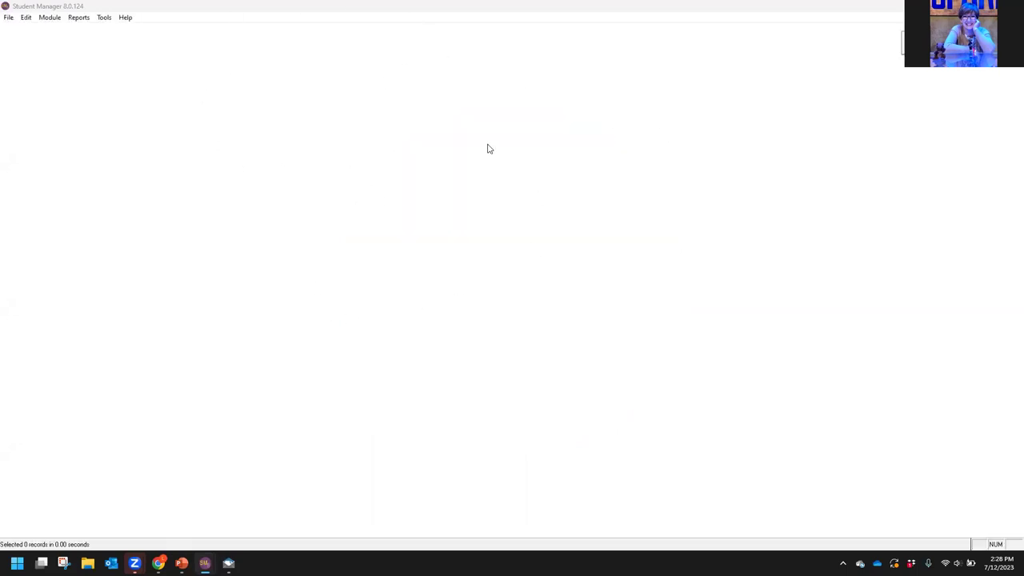
click(511, 304)
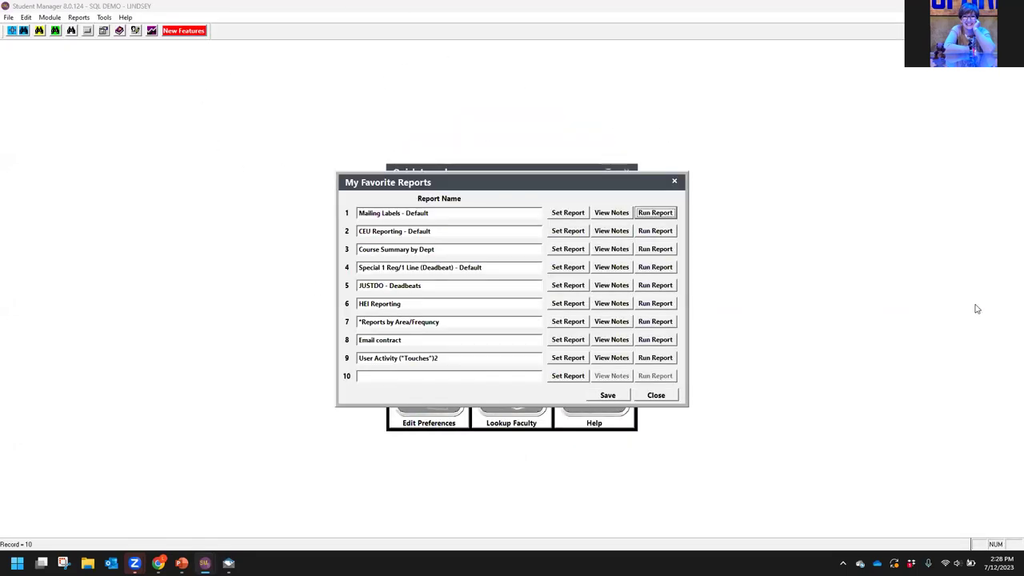
- In the first user's window, discard the account record changes and close the favorites and reports lists
mouse_move(204, 562)
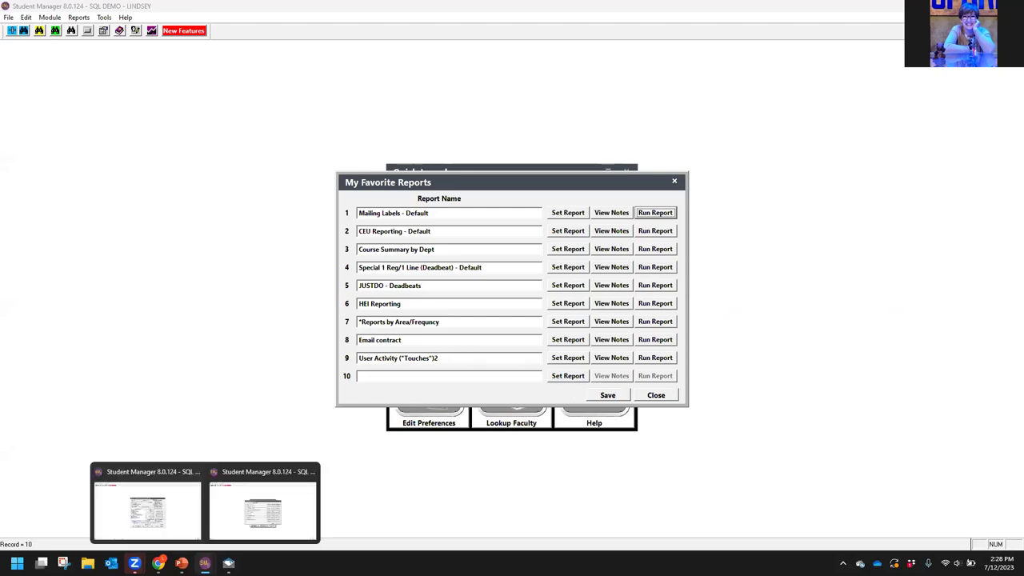
click(155, 512)
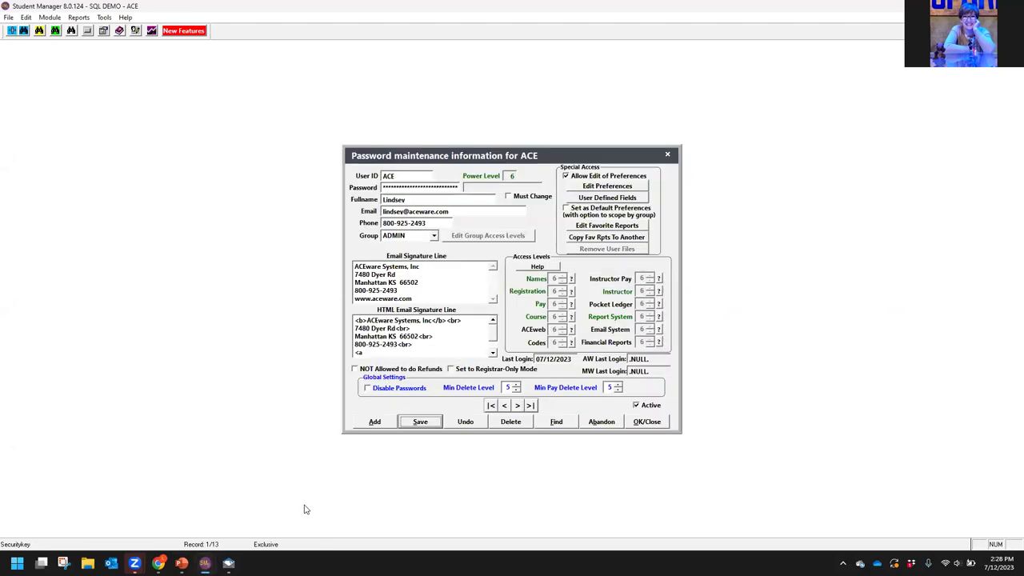
click(602, 421)
click(538, 316)
click(487, 311)
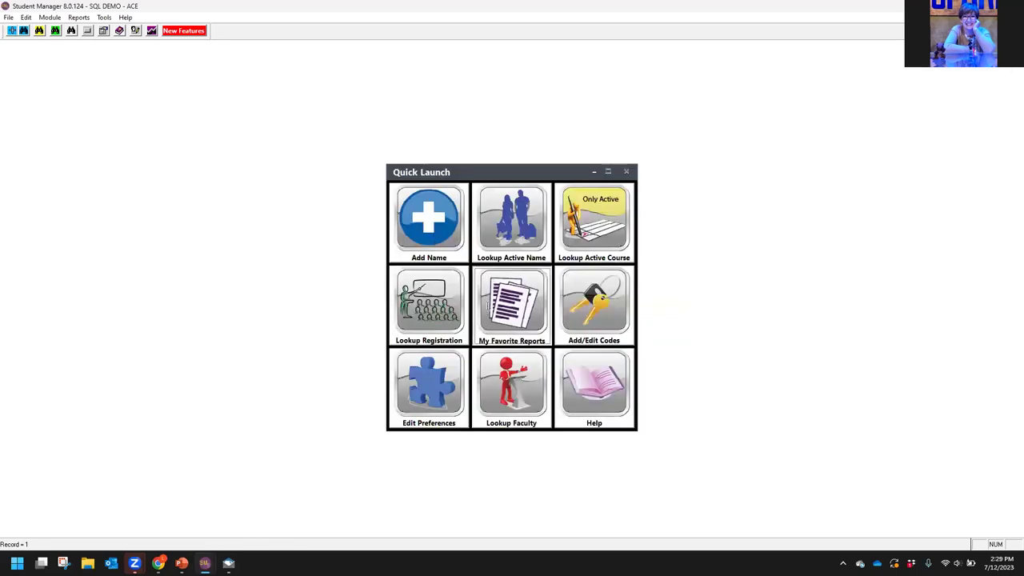
click(655, 396)
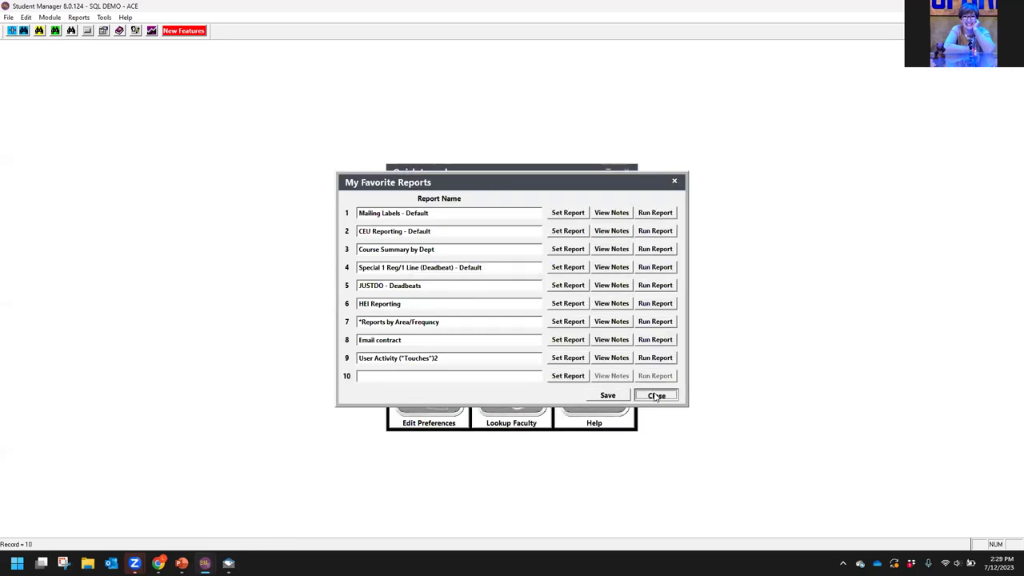
click(104, 17)
mouse_move(79, 17)
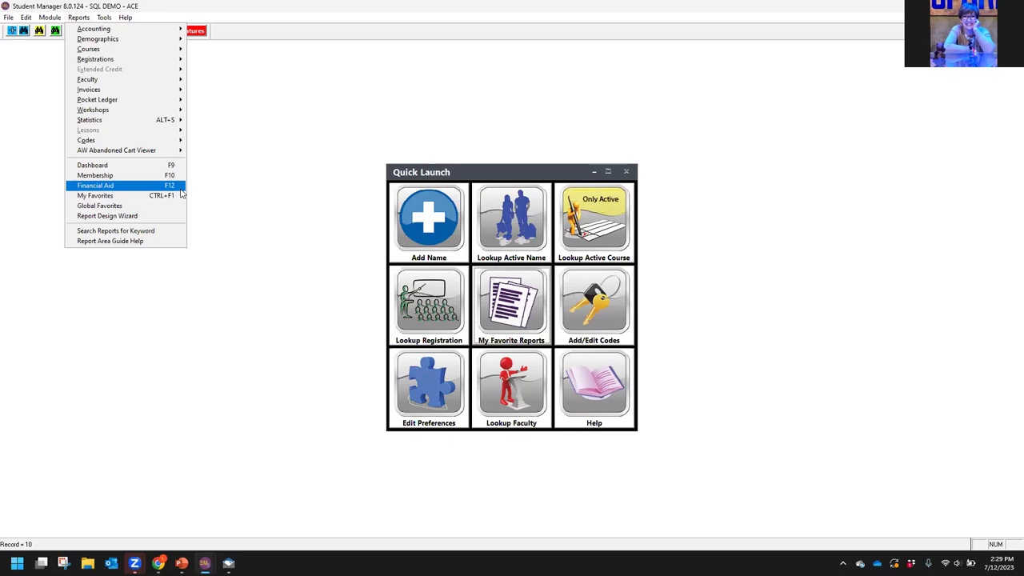
click(290, 187)
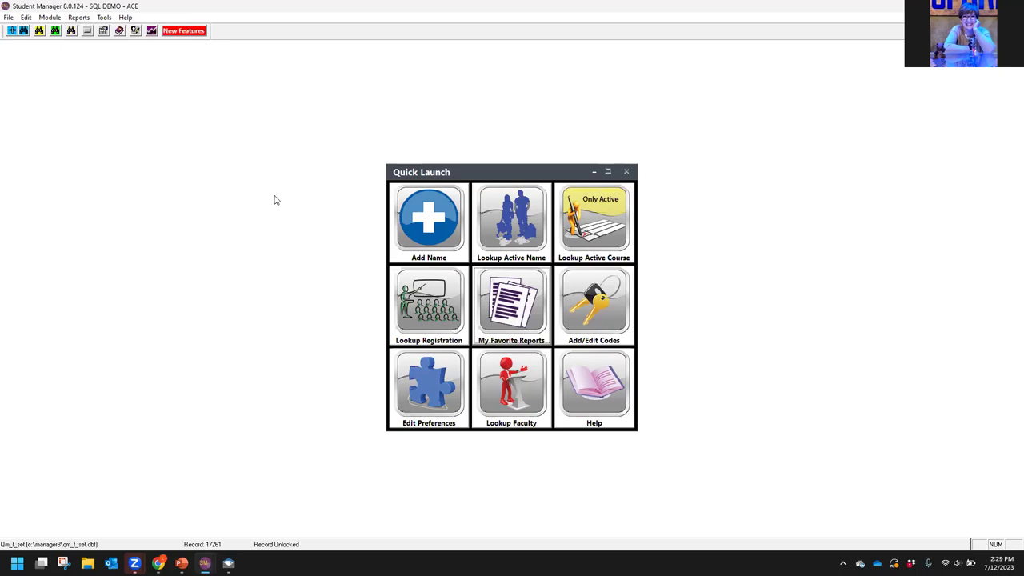
- Switch to PowerPoint and advance to the Mass Group (124) slide
key(alt+Tab)
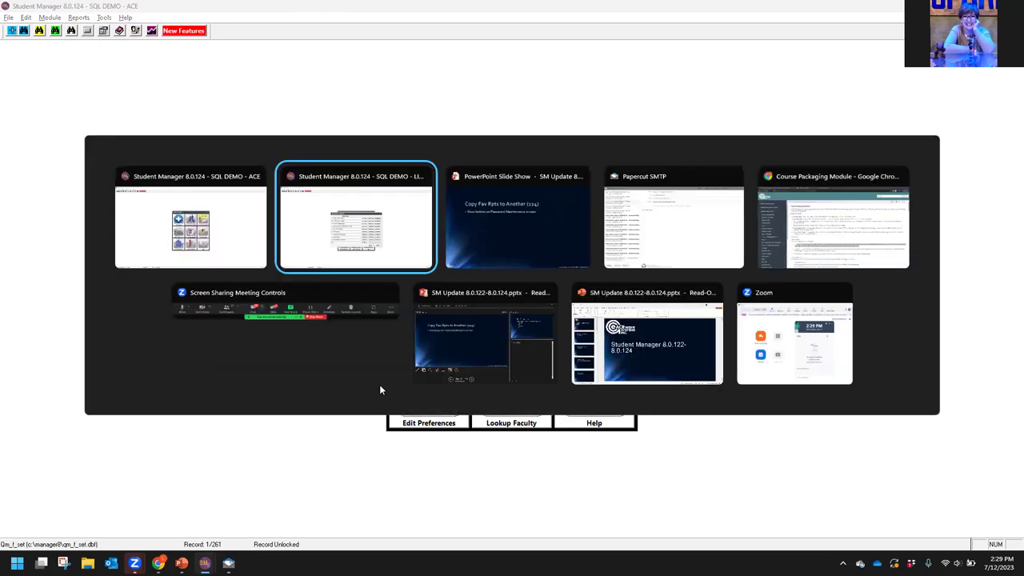
key(alt+Tab)
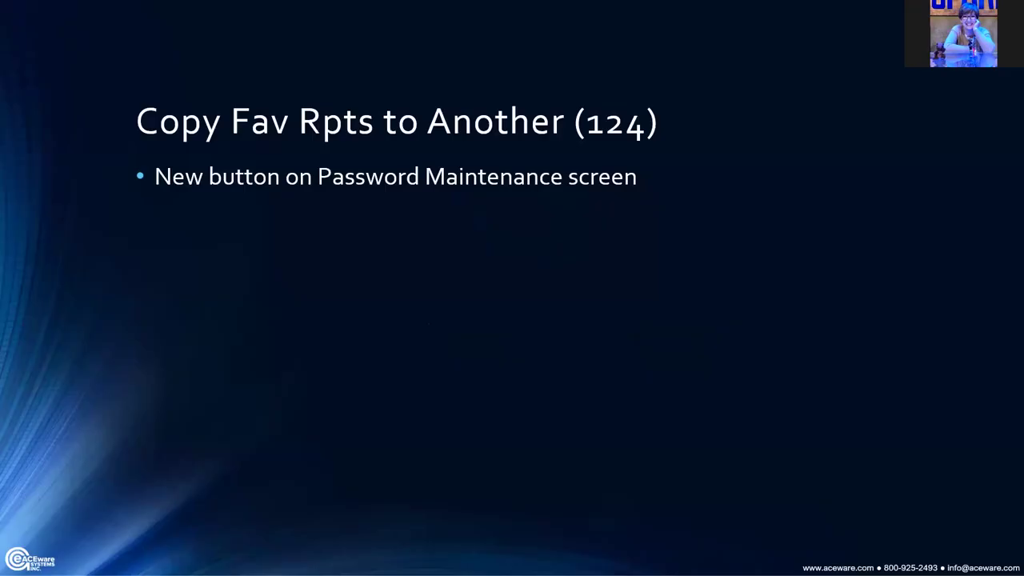
key(Right)
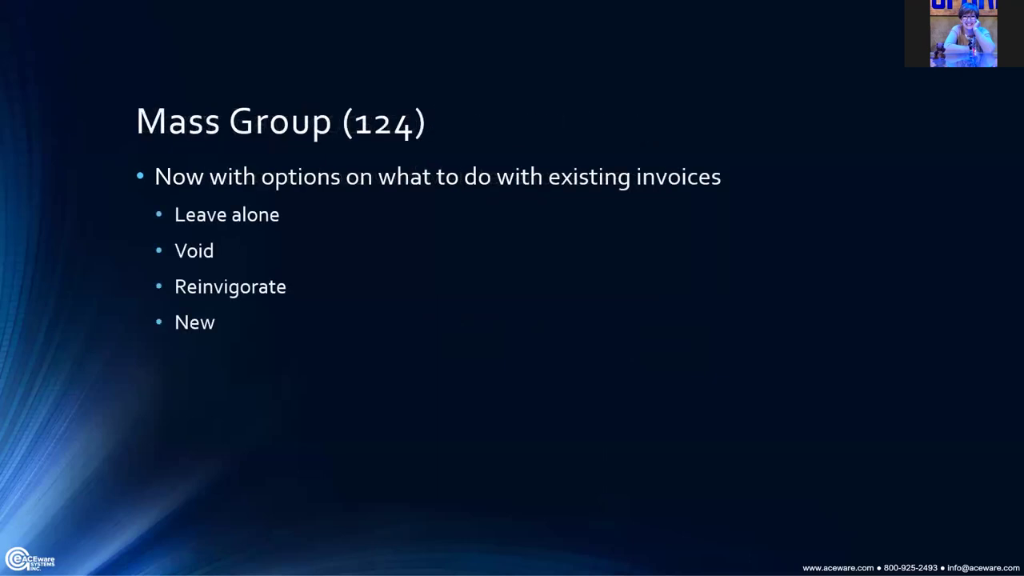
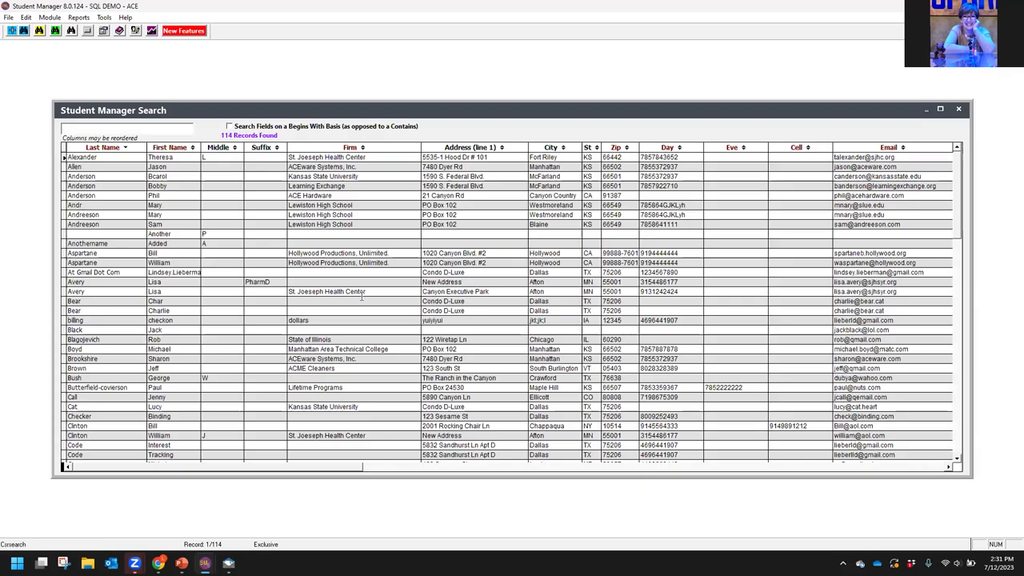
- Search 'mi', register the matching instructor in course 23FACE102C, and close both records
text(mi)
double_click(188, 215)
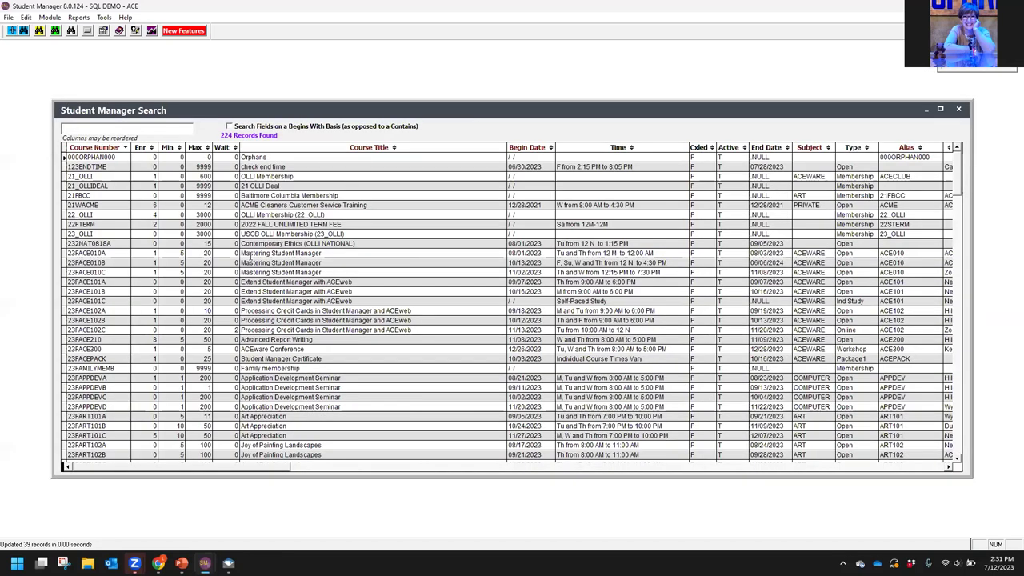
click(120, 328)
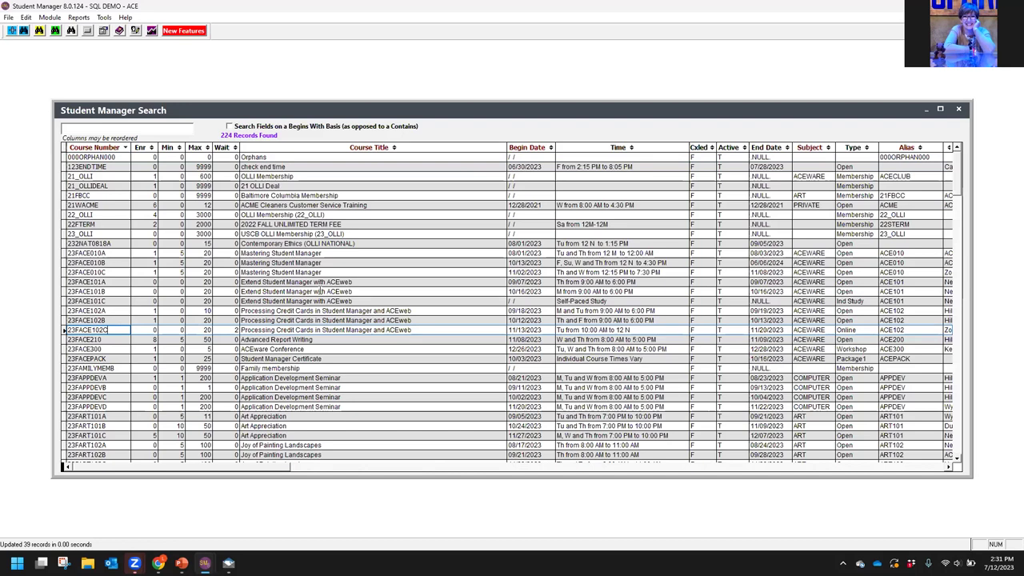
key(Return)
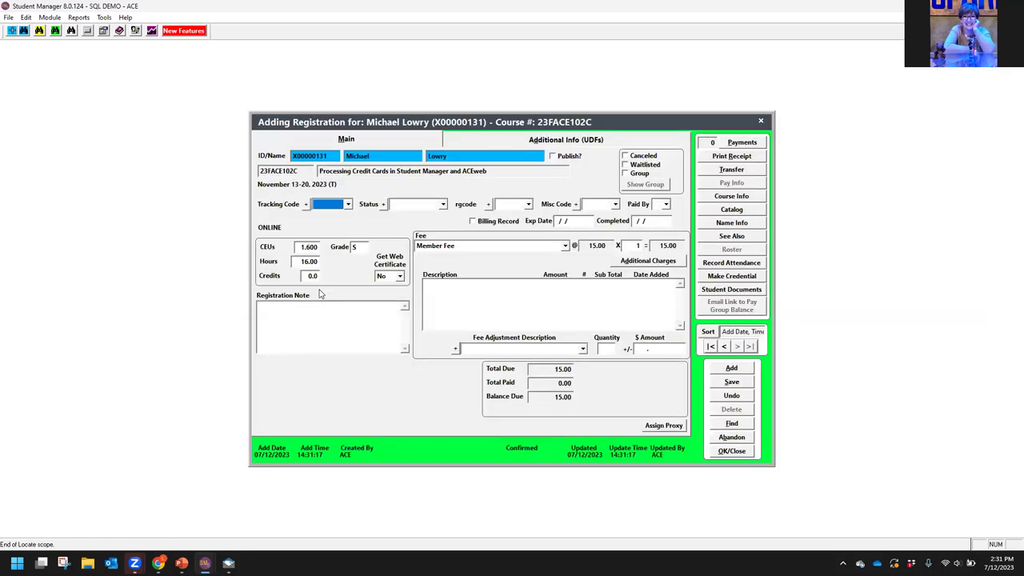
click(727, 453)
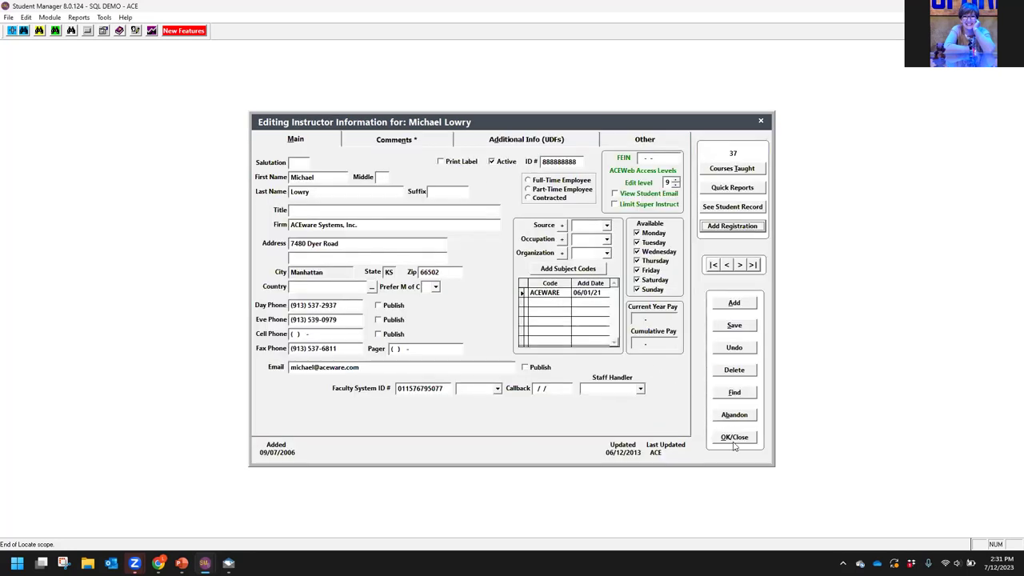
click(734, 437)
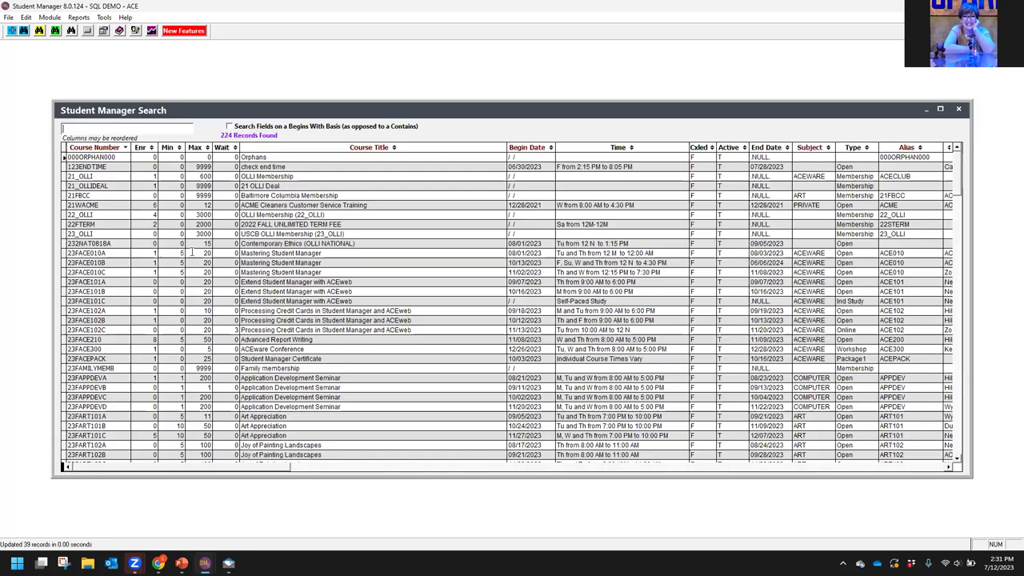
- Open course 23FACE010C's instructors and cancel registering the listed instructor
double_click(95, 271)
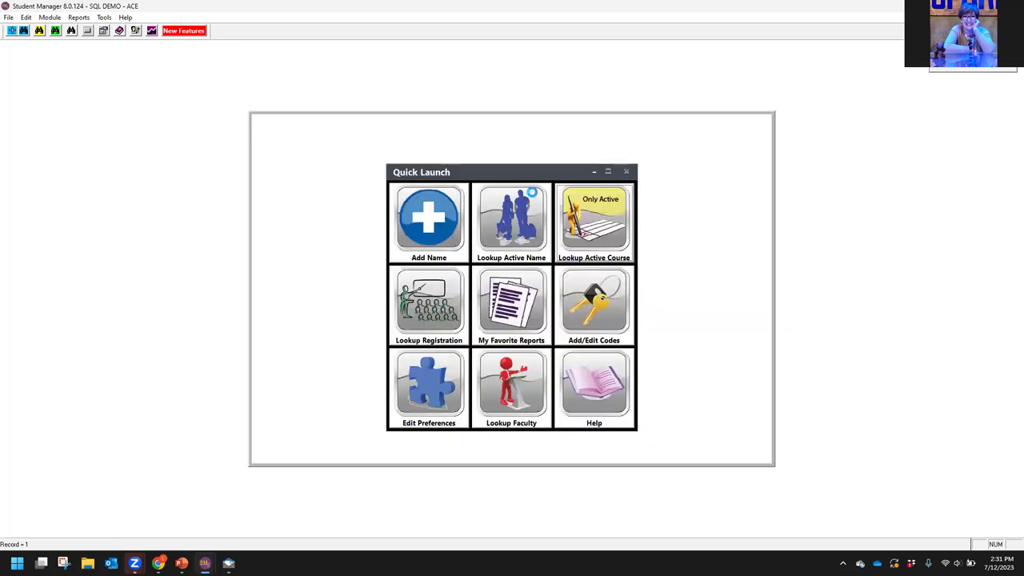
click(490, 140)
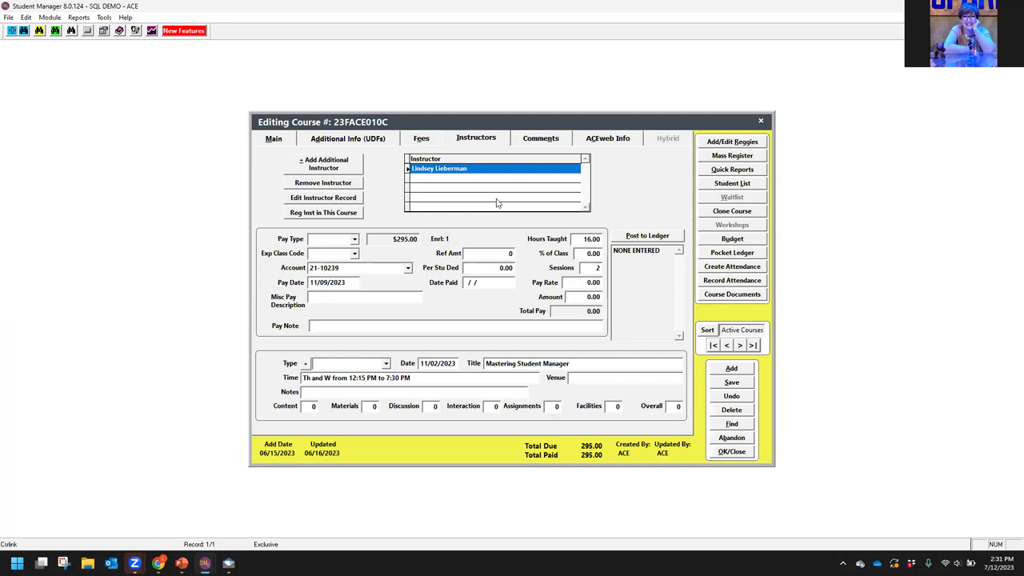
click(304, 213)
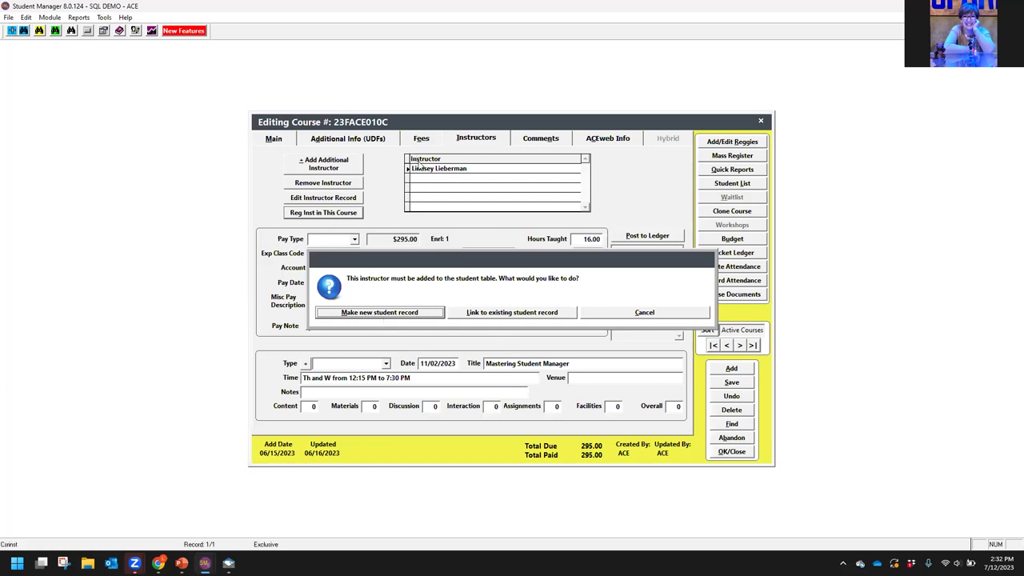
click(637, 319)
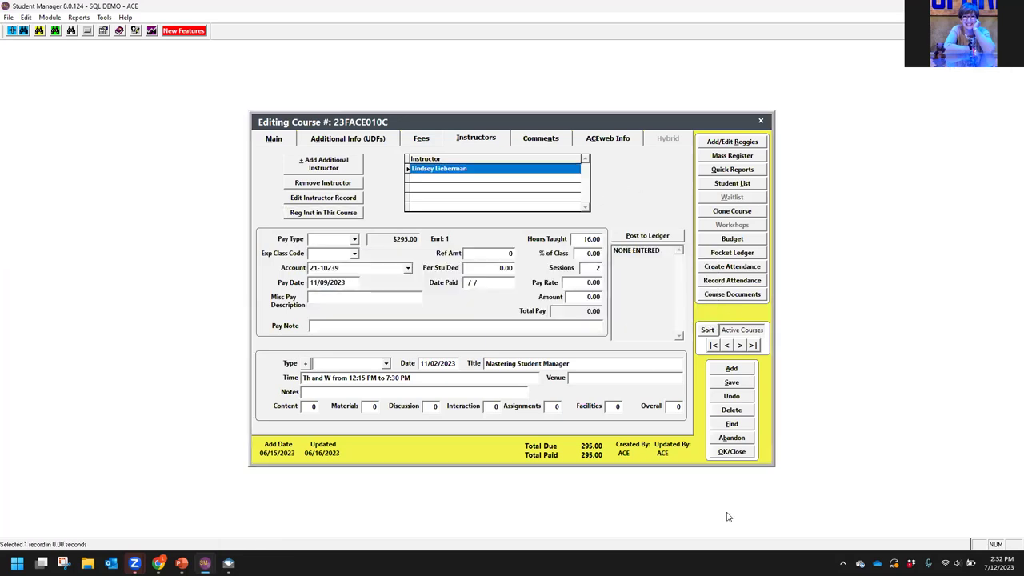
- Abandon the course record and advance the slideshow to 'Reorder Columns on Searches (124)'
click(726, 440)
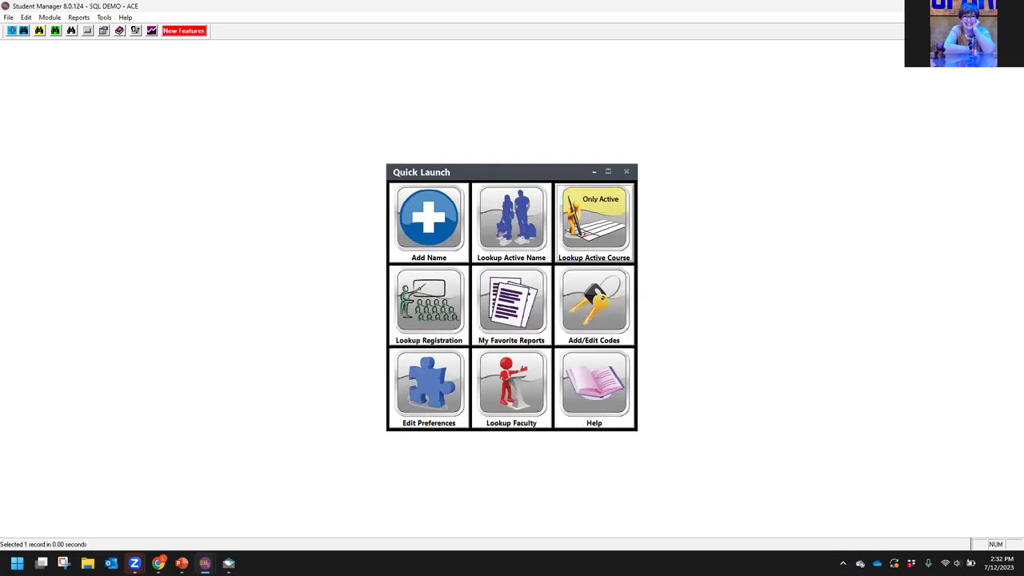
key(alt+Tab)
key(Right)
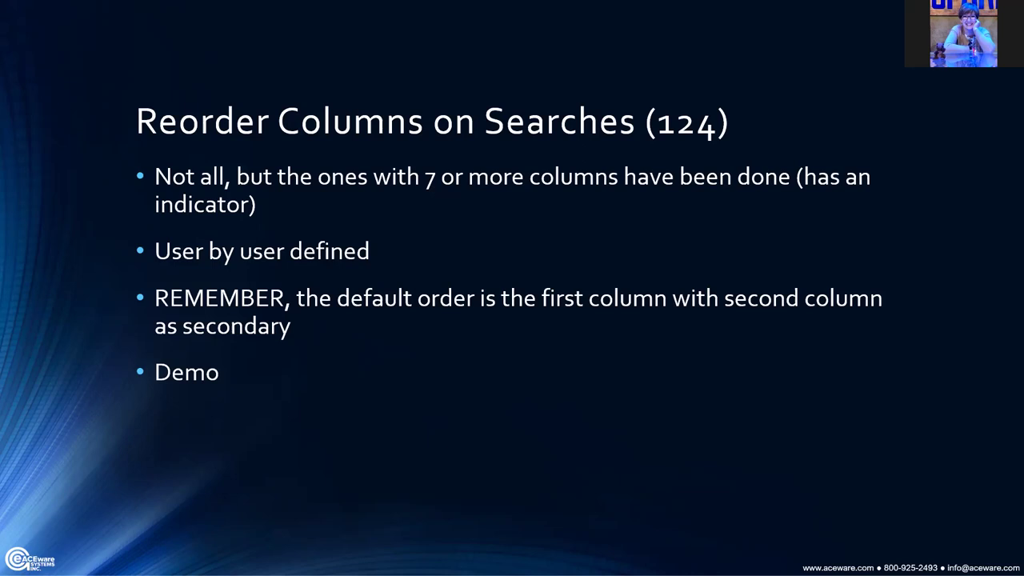
- Back in Student Manager, run Lookup Active Name to list 108 records
key(alt+Tab)
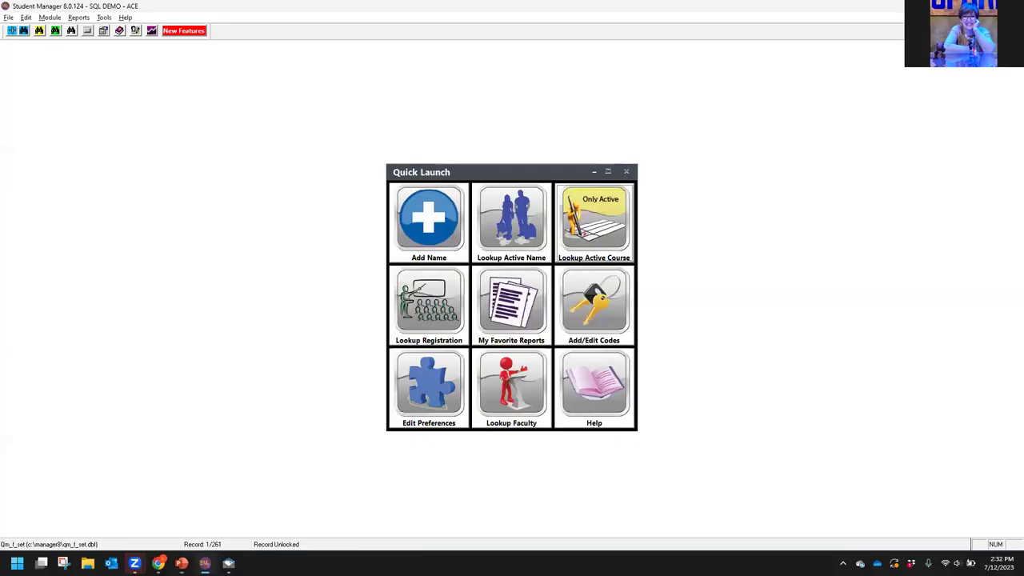
click(504, 228)
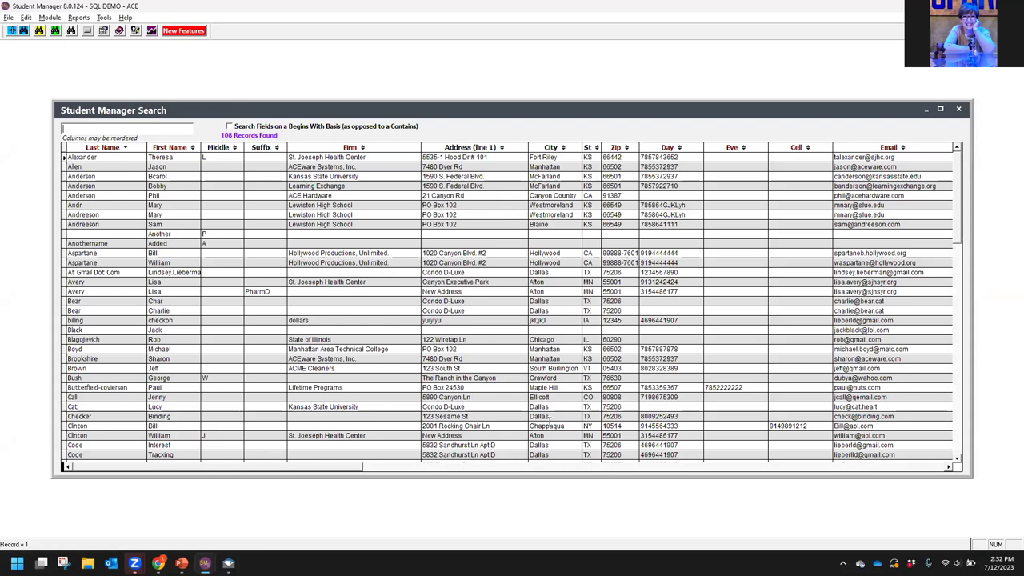
- Move the ID # column from the grid's end to the first position, then return to the slideshow
click(109, 157)
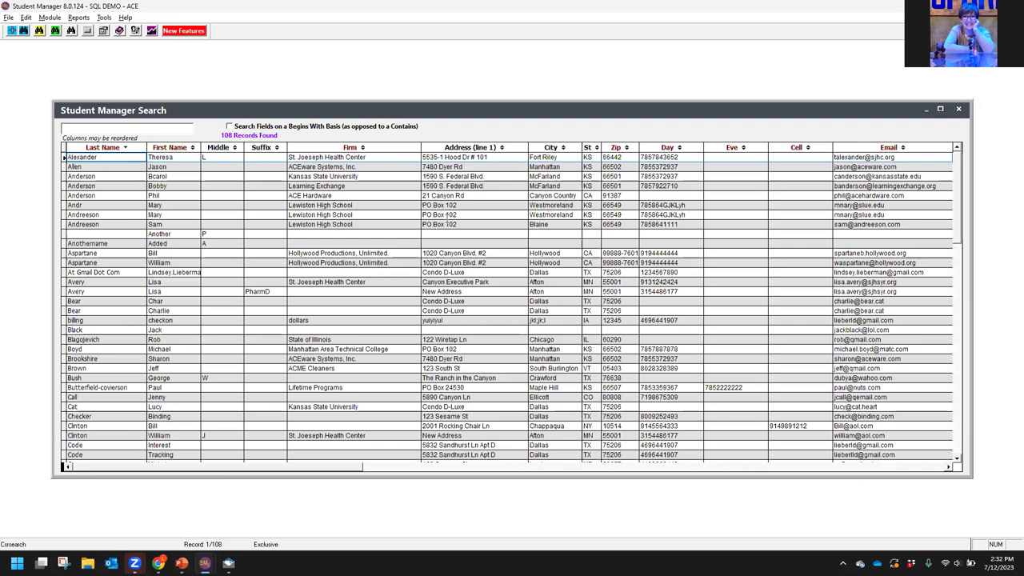
click(95, 158)
key(End)
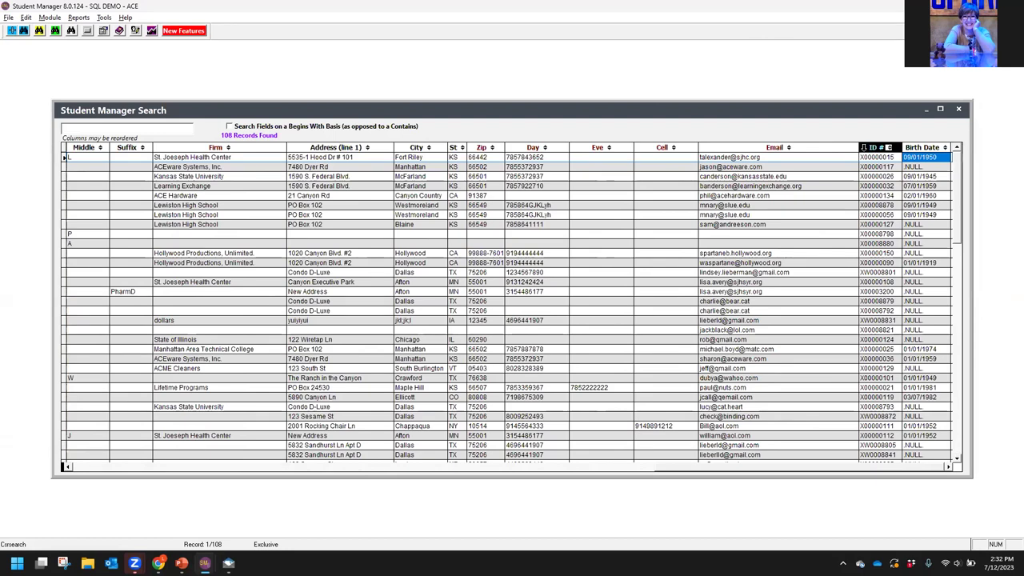
drag(873, 148, 80, 150)
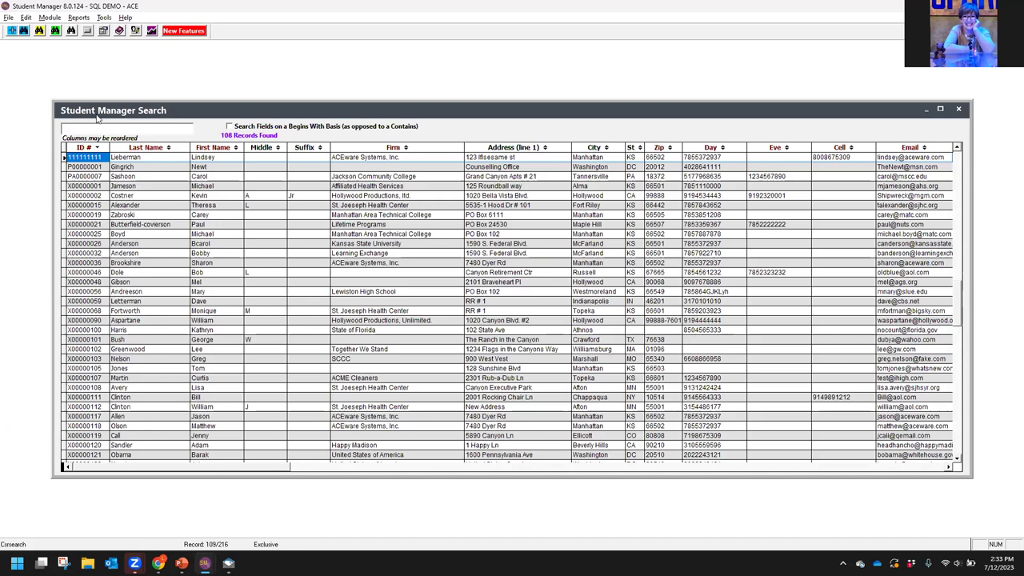
scroll(108, 381, down, 15)
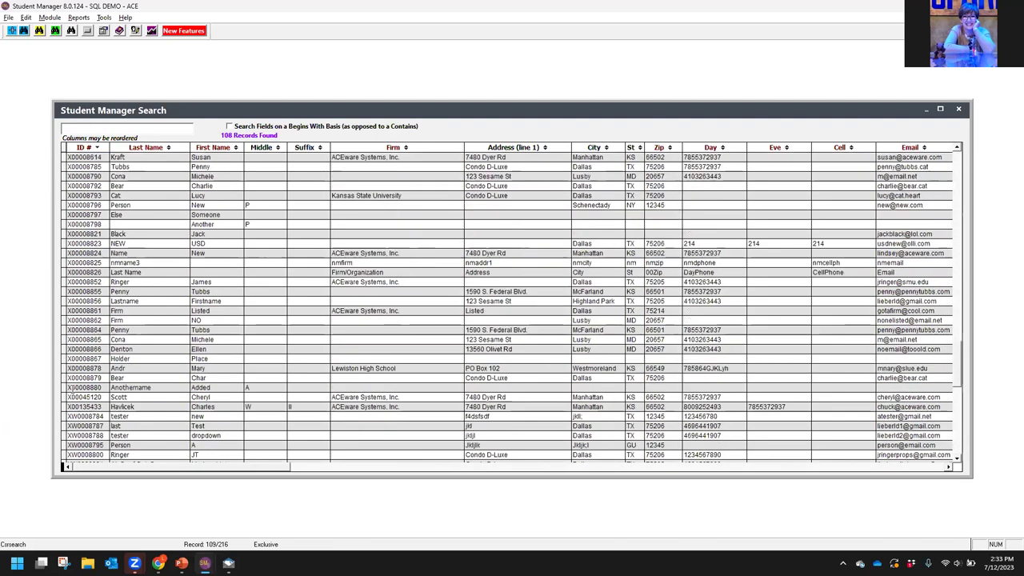
key(alt+Tab)
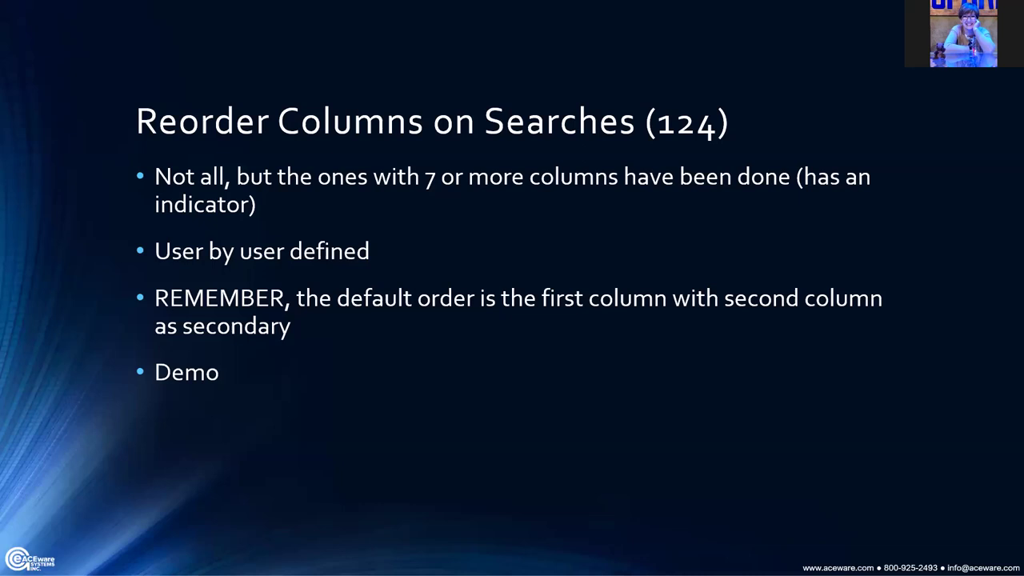
- Place the Email column right after Middle, sort by email, and close the search
key(alt+Tab)
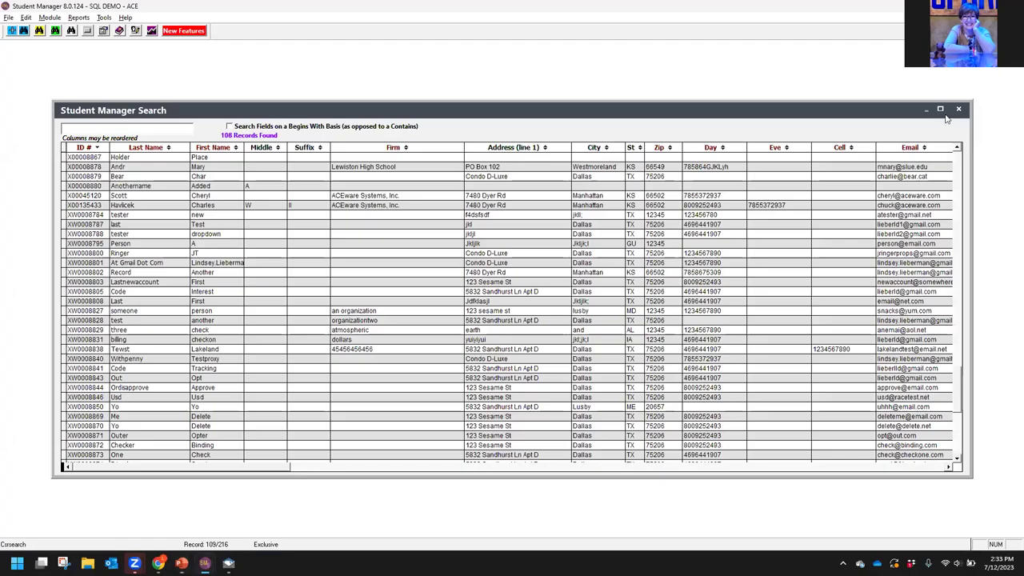
drag(900, 147, 416, 146)
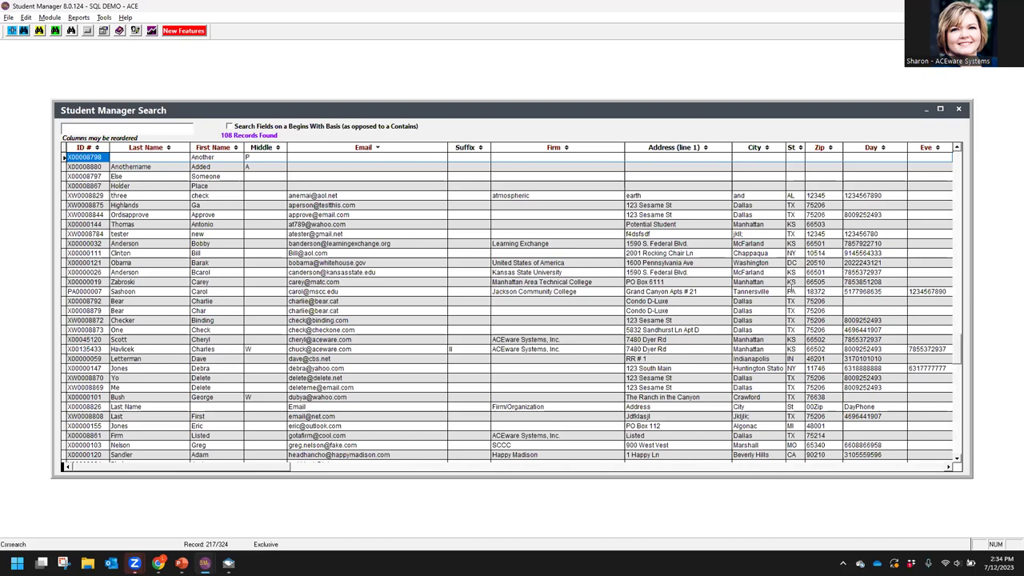
key(Escape)
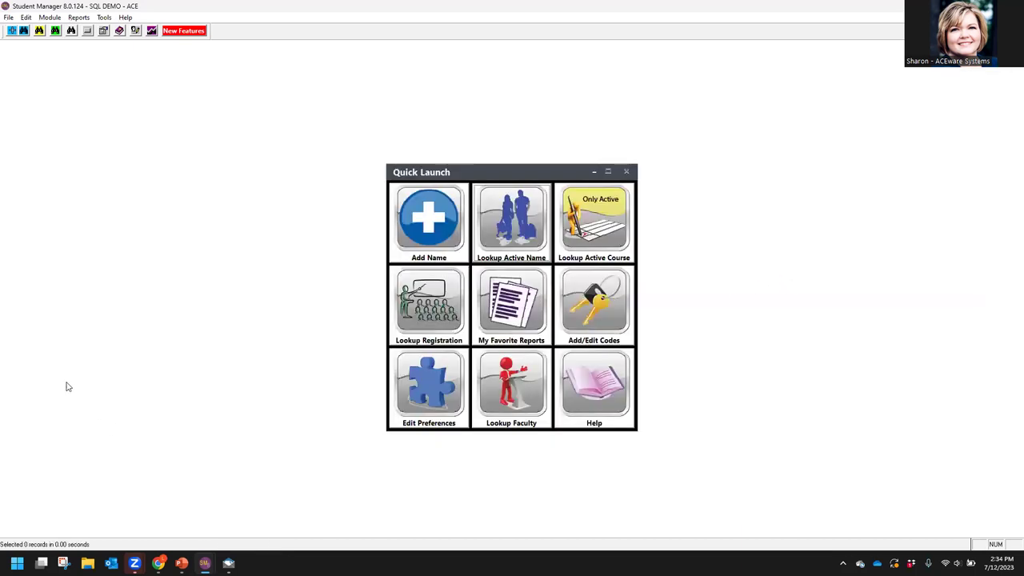
- In the second session, close My Favorite Reports and open Tools > Password Maintenance
mouse_move(205, 563)
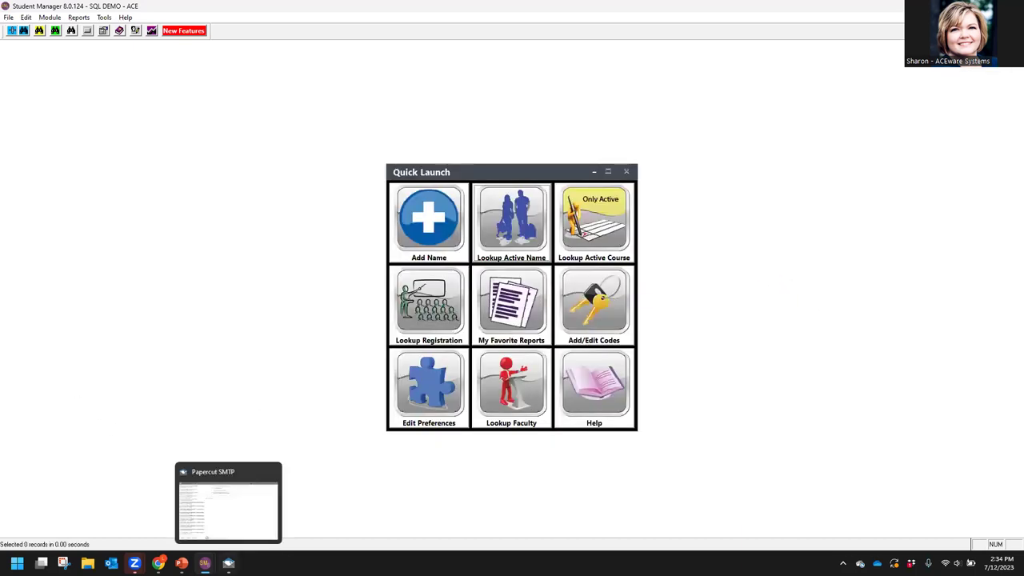
click(240, 528)
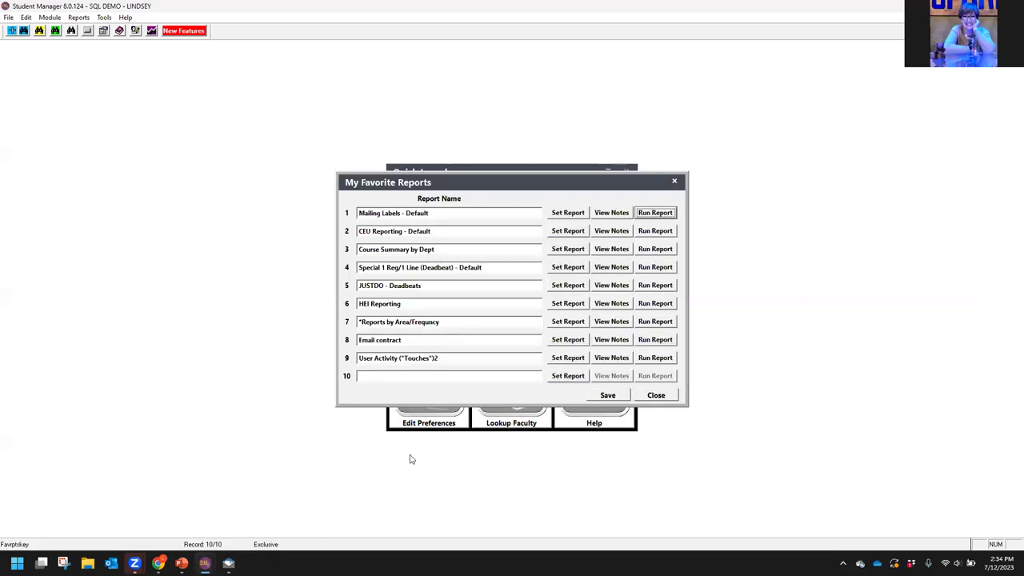
click(656, 395)
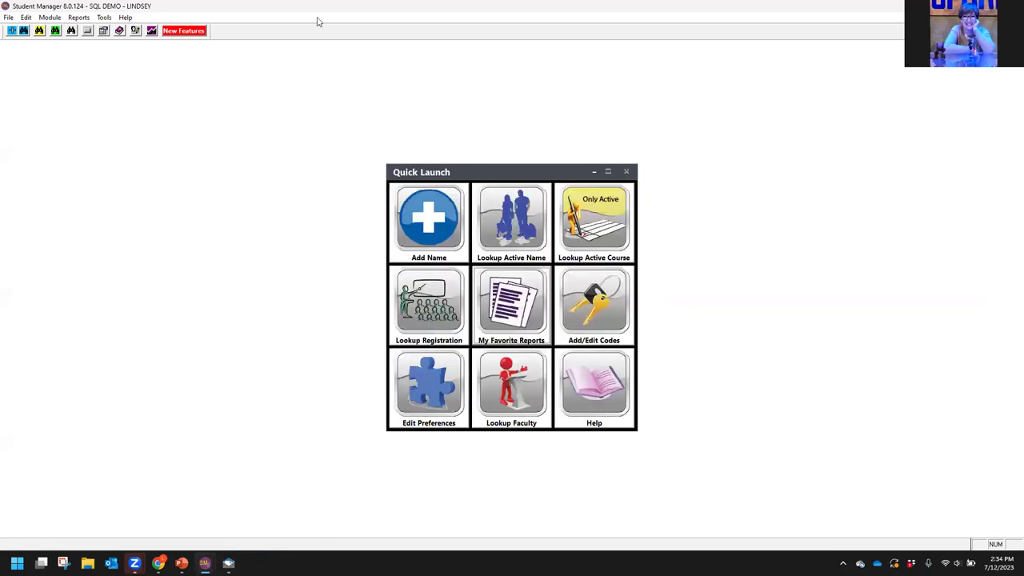
click(104, 17)
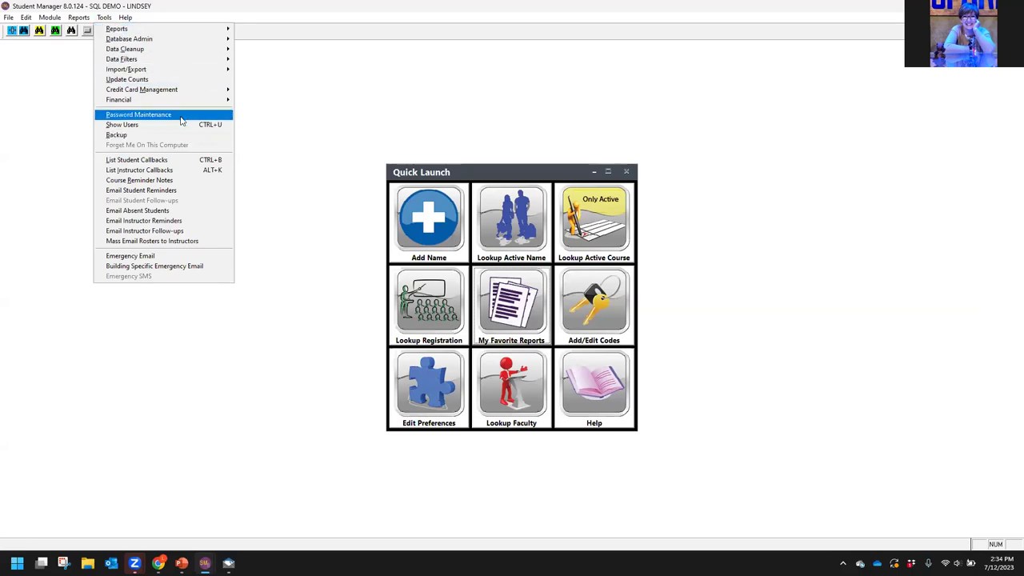
click(199, 117)
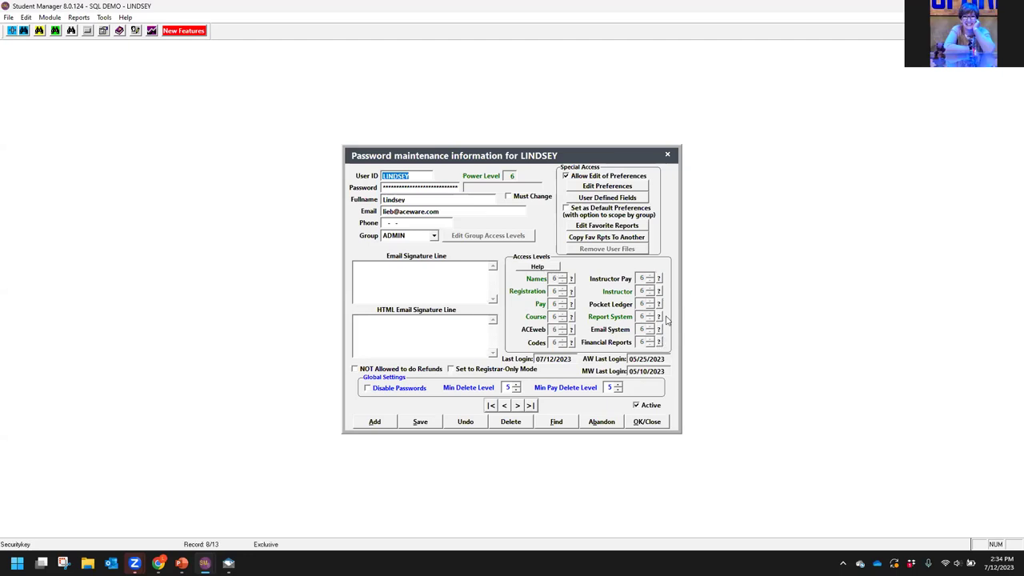
click(658, 316)
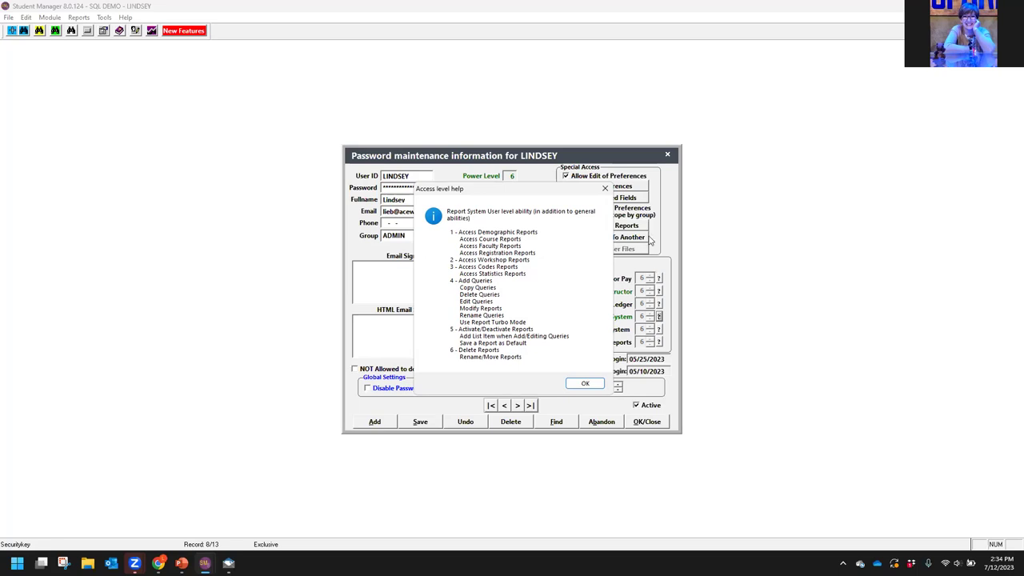
click(584, 384)
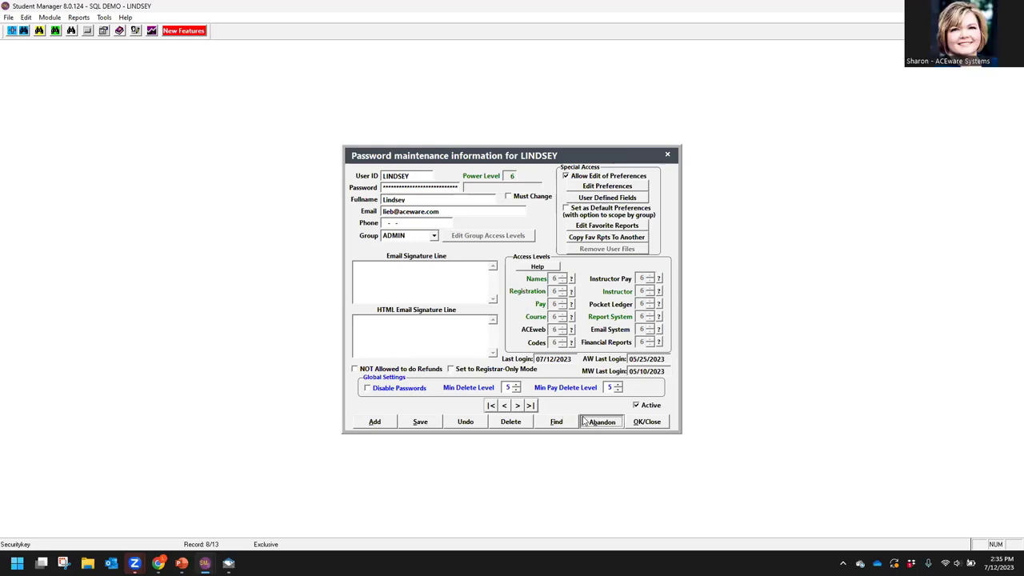
- Abandon the user record, open the 108-record active name search, and close the other session's search
click(584, 422)
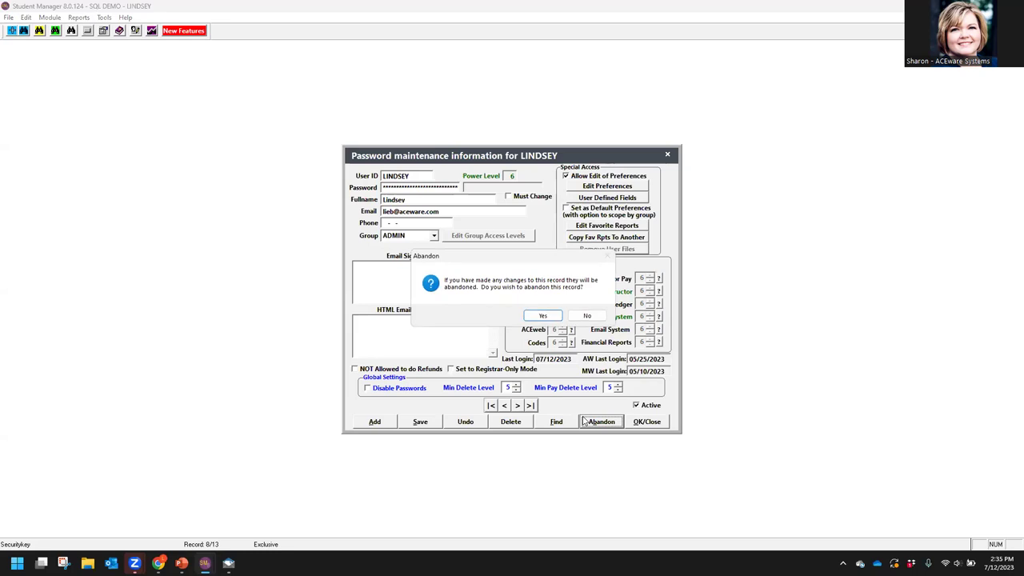
click(547, 315)
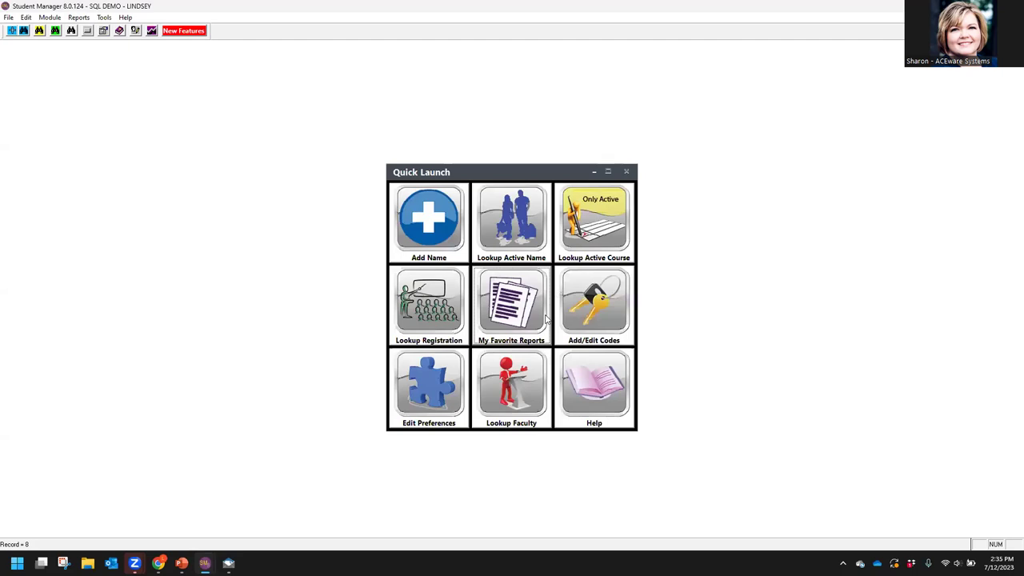
click(503, 208)
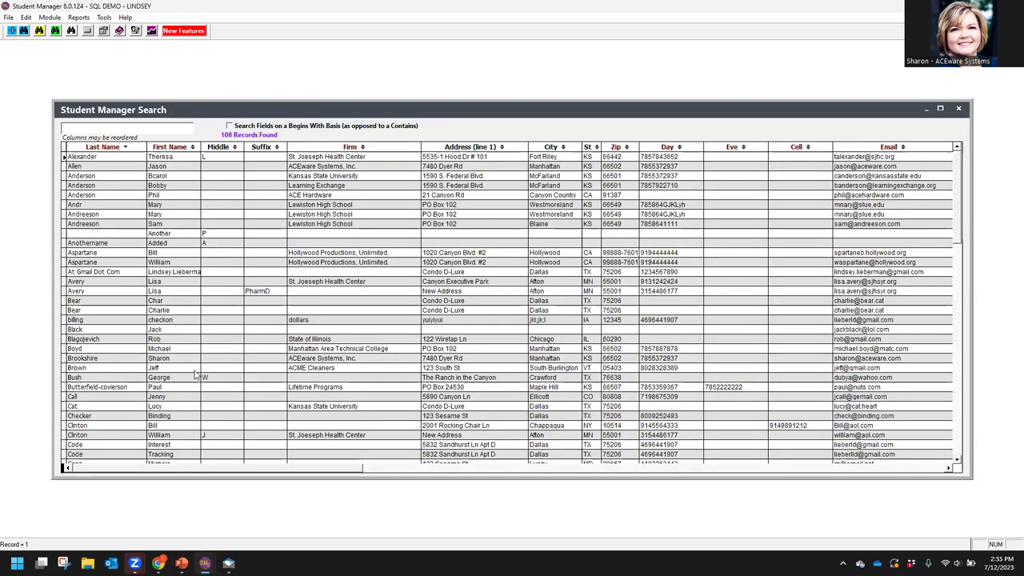
key(alt+Tab)
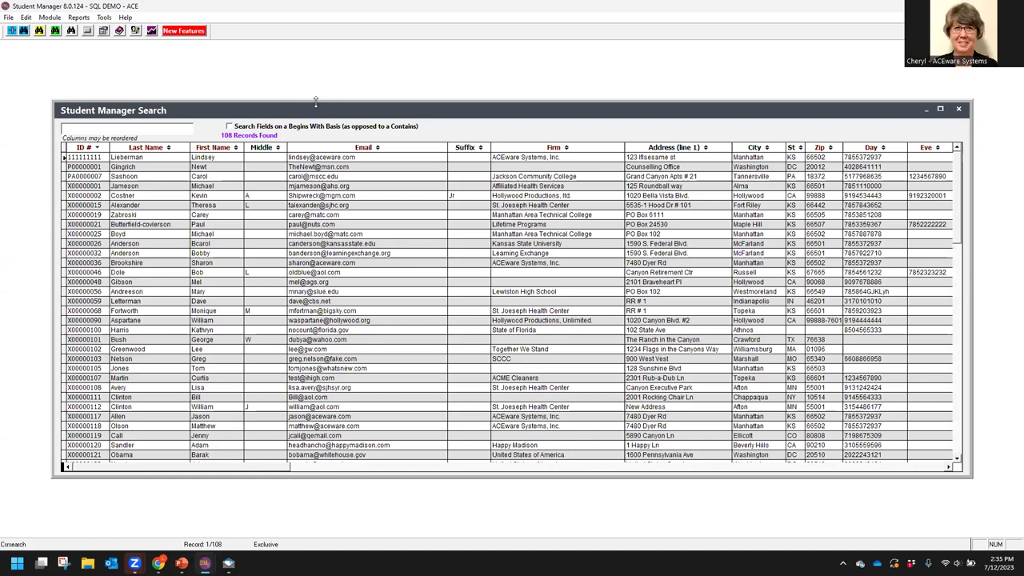
key(Escape)
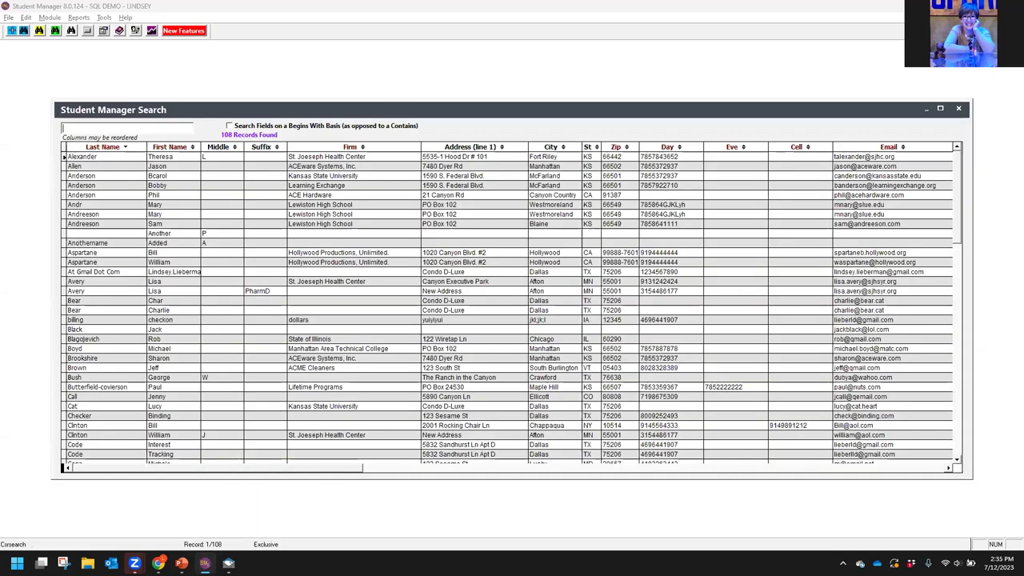
- Close the current session and log back in with the user ID and password
right_click(204, 563)
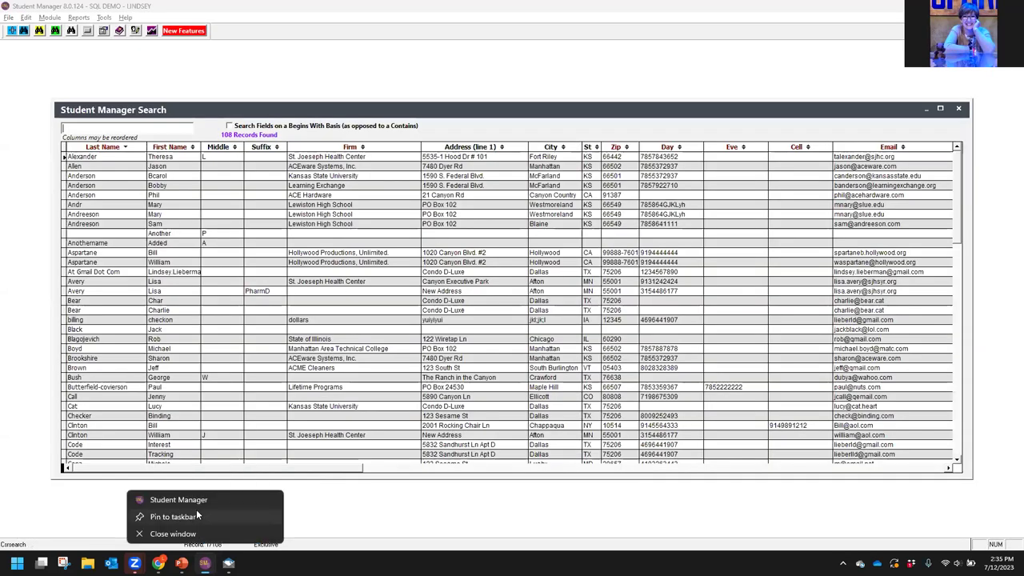
click(172, 534)
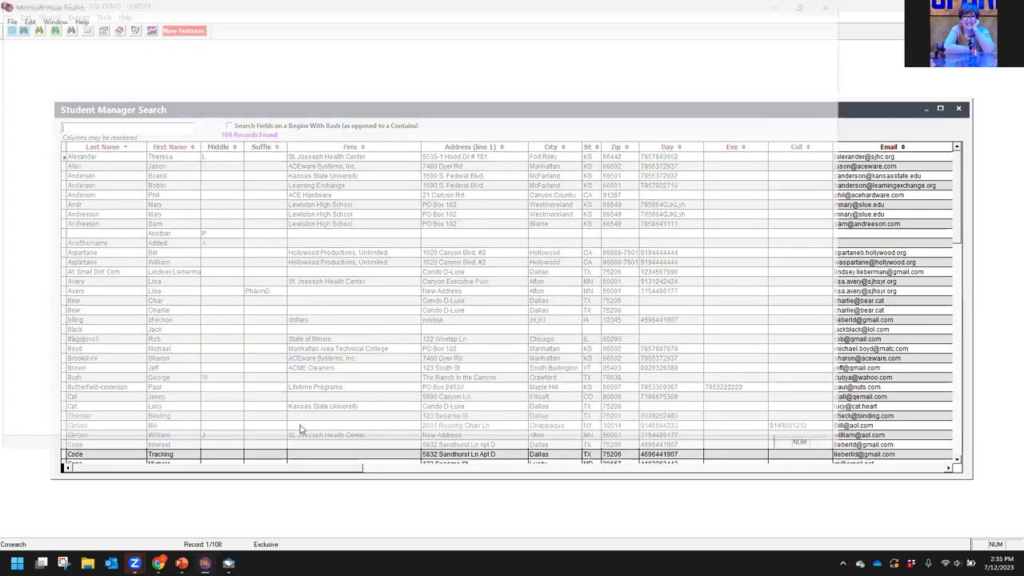
key(Tab)
key(Return)
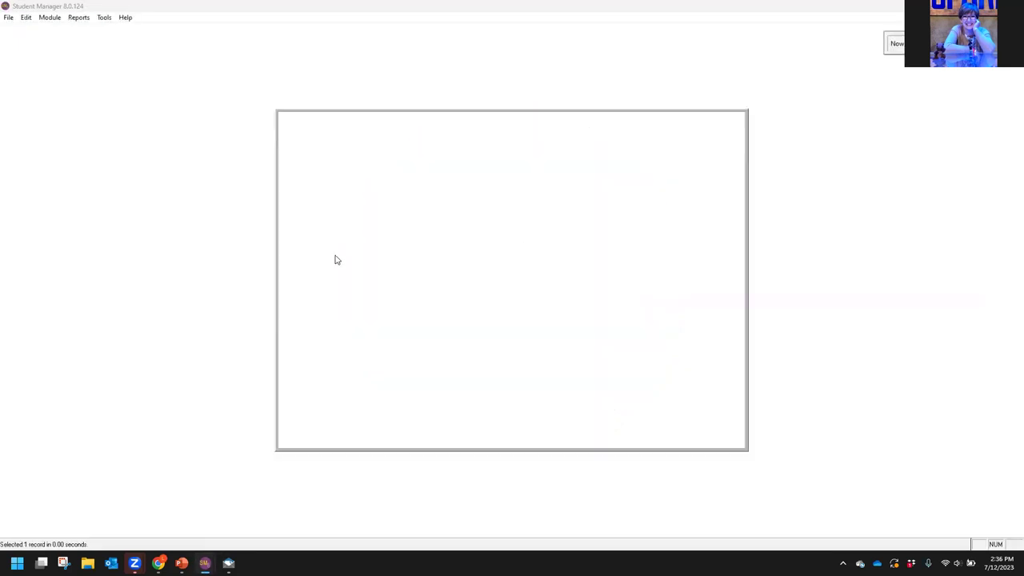
- Skip the reminder and follow-up emails, clearing both flags, and open Lookup Active Name
click(714, 435)
click(539, 315)
click(714, 435)
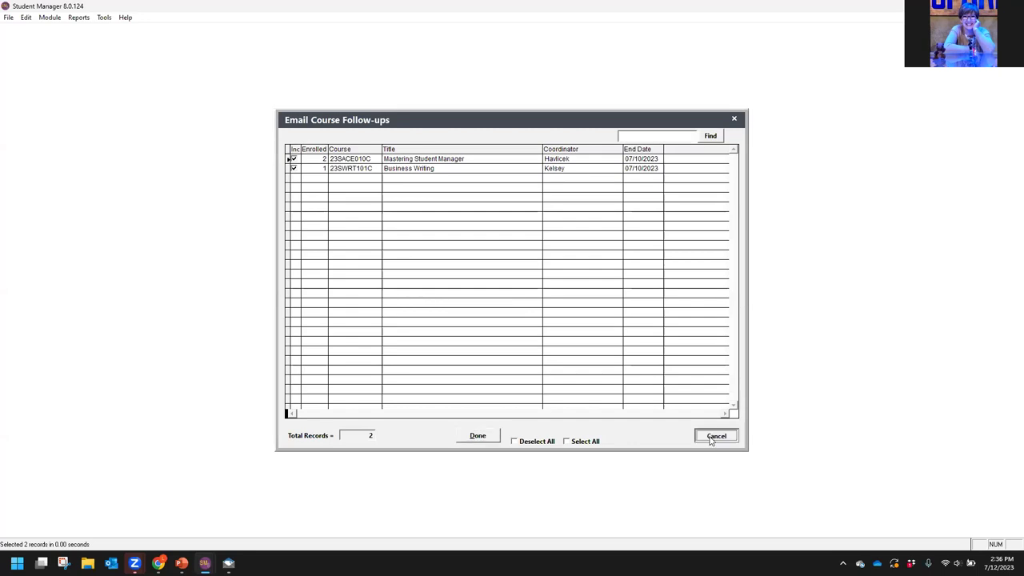
click(539, 315)
click(497, 242)
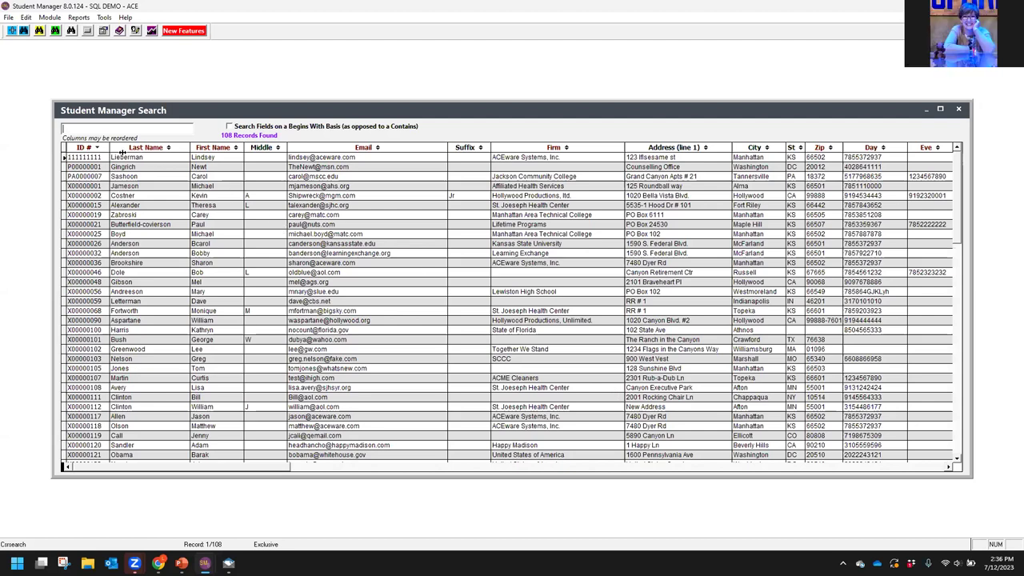
- Move the ID # column between Firm and Address and close the search
click(96, 148)
drag(96, 147, 602, 147)
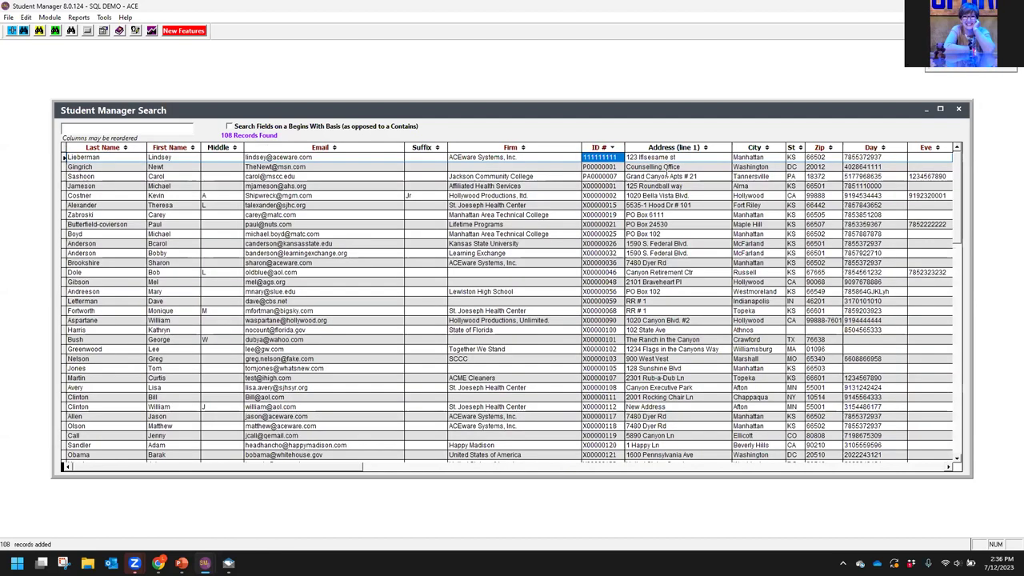
key(Escape)
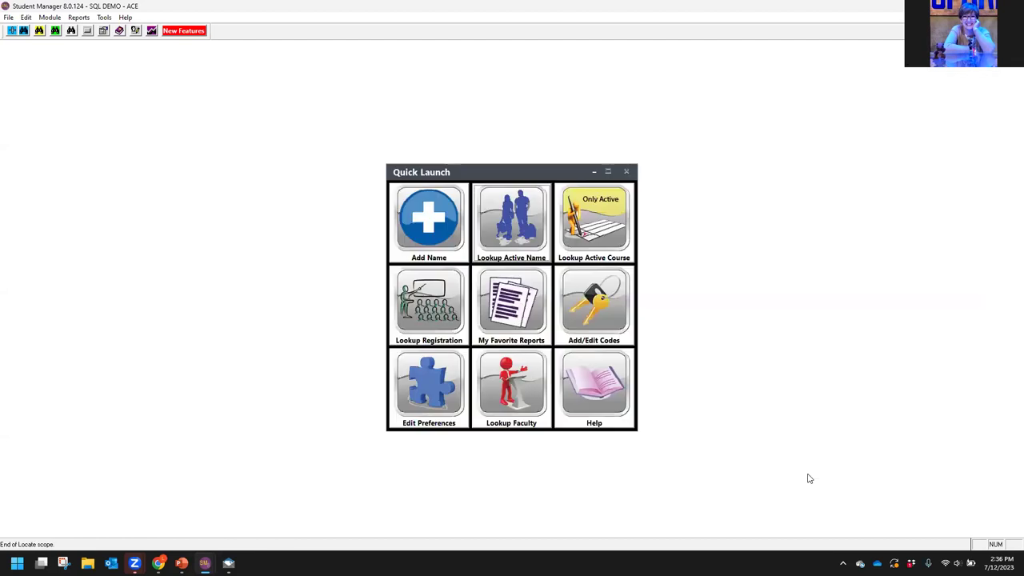
- Reopen the search to confirm the new order, then return ID # to first
click(519, 211)
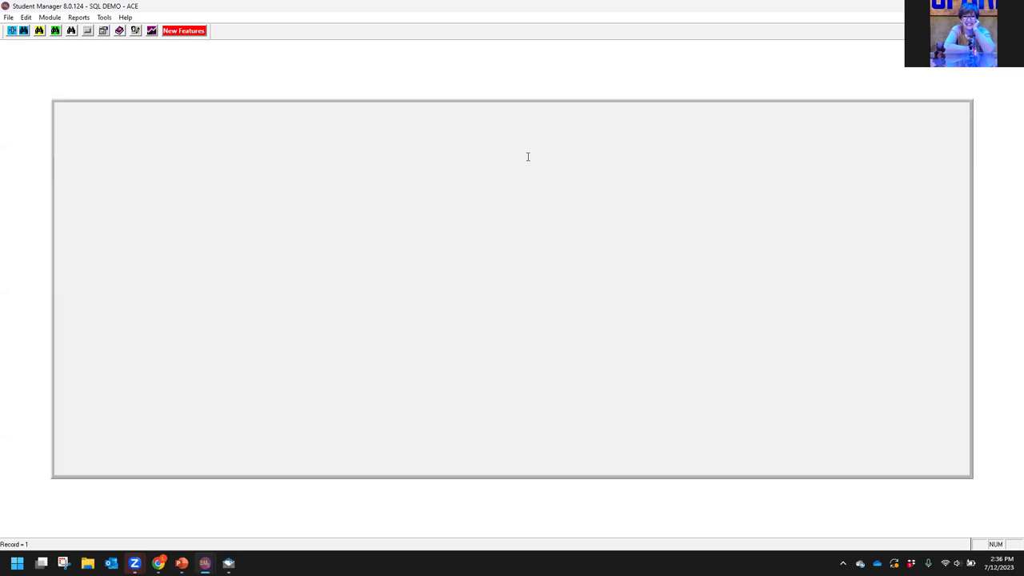
drag(601, 147, 80, 148)
click(521, 360)
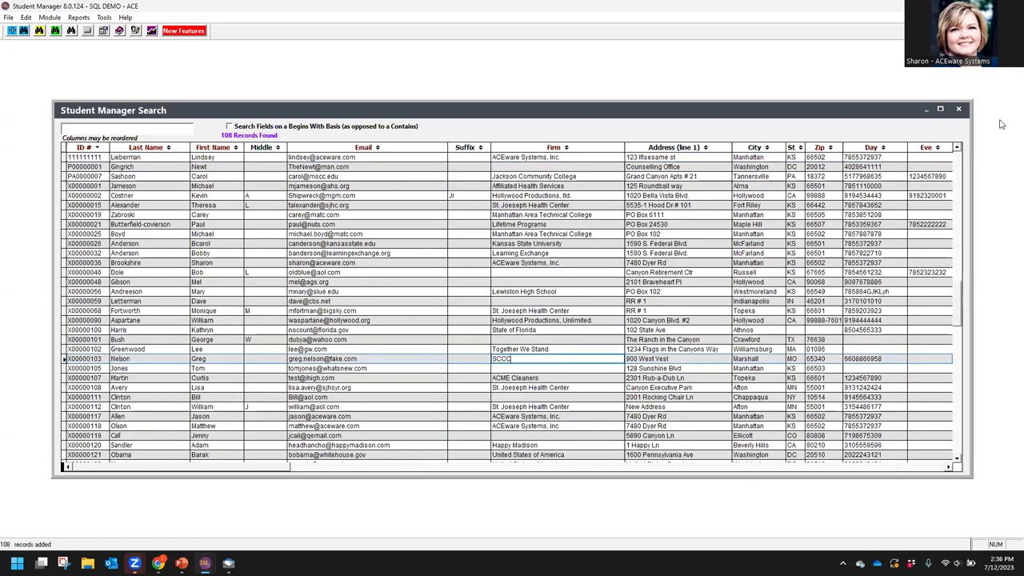
key(Escape)
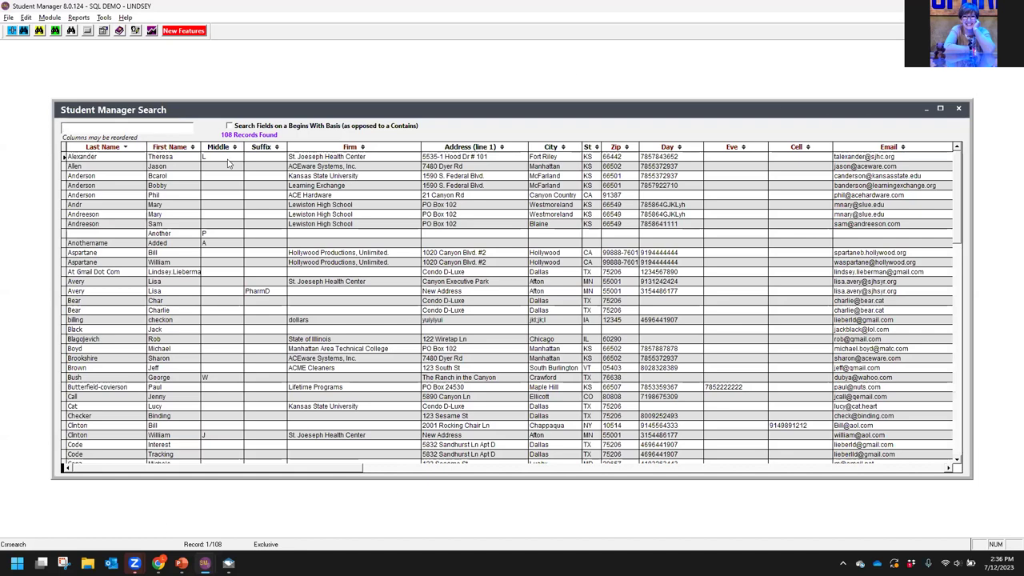
- Reopen the active name search and sort it by Email, then Last Name, then ID #
key(Escape)
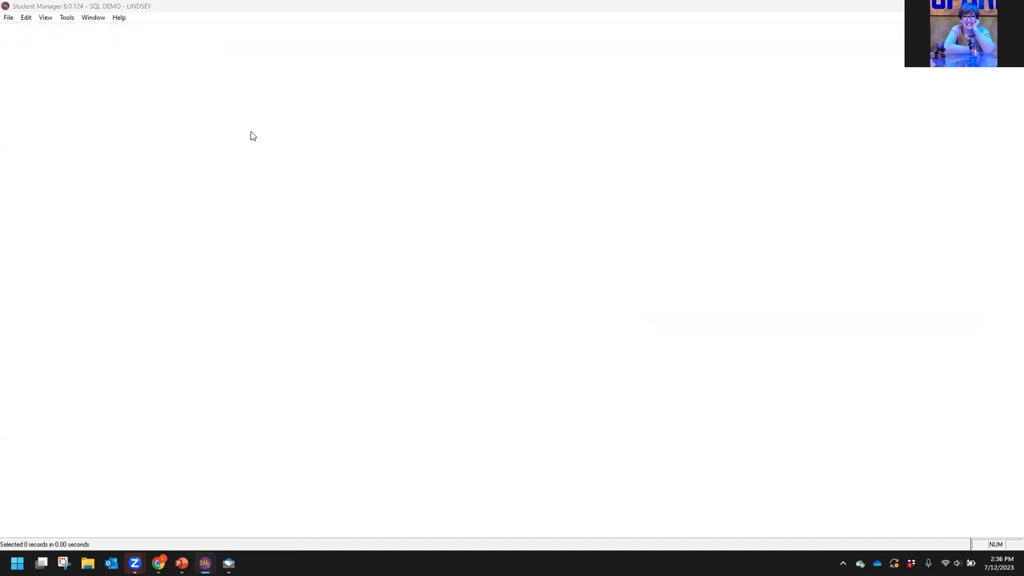
click(540, 229)
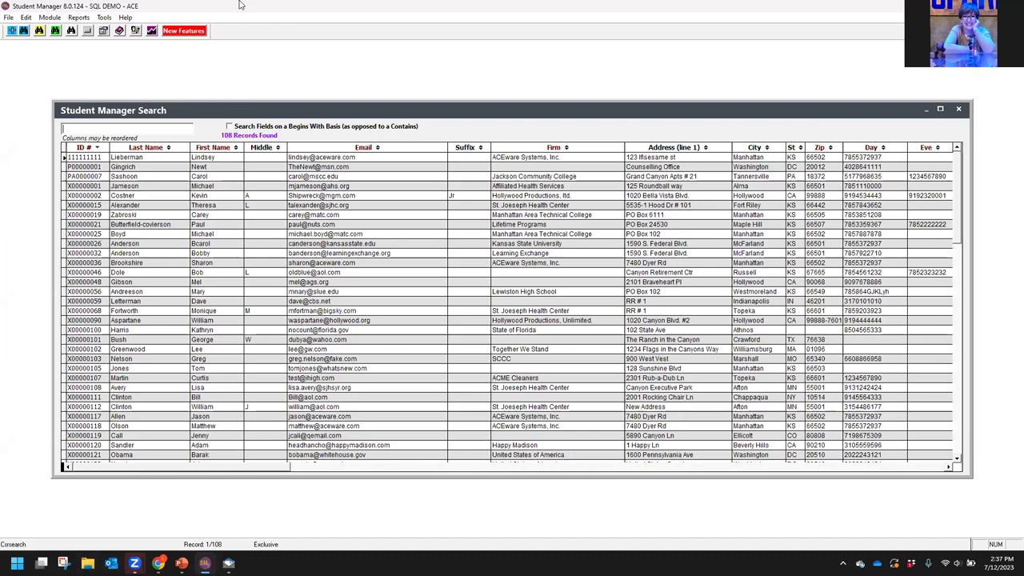
click(387, 145)
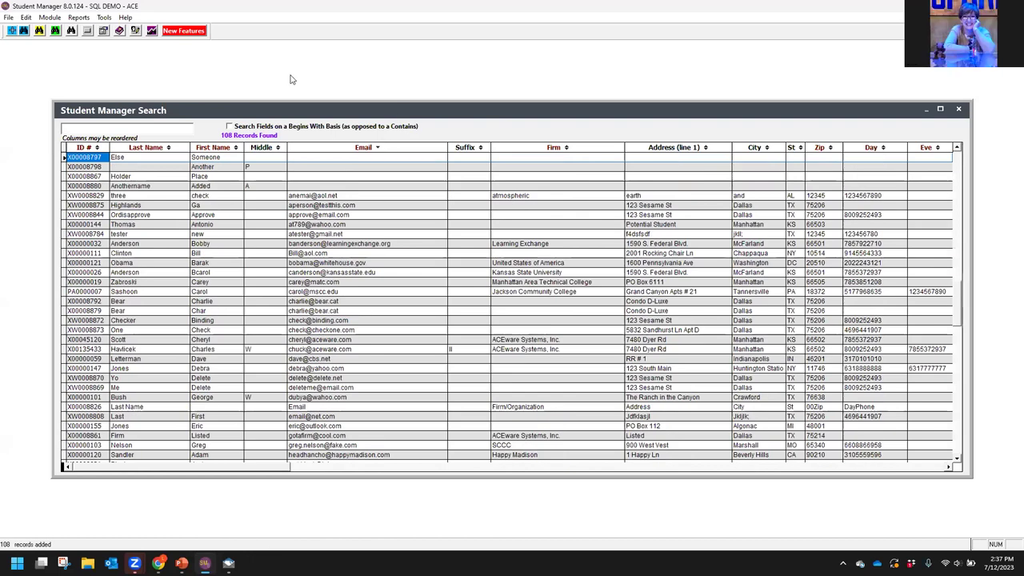
click(134, 147)
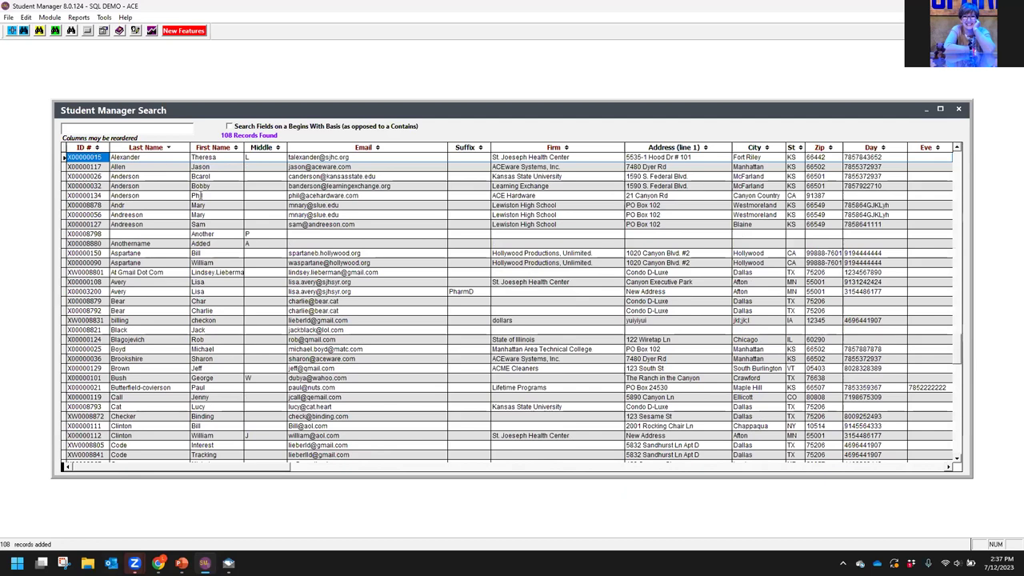
click(97, 146)
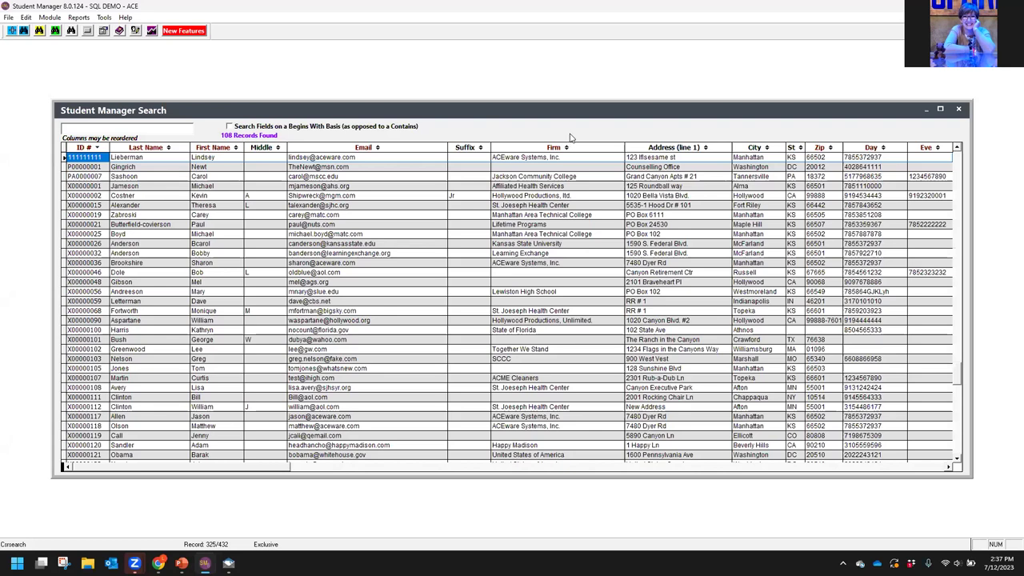
- Advance the slideshow to 'Student Generated Payment Plans (124)'
drag(280, 467, 220, 467)
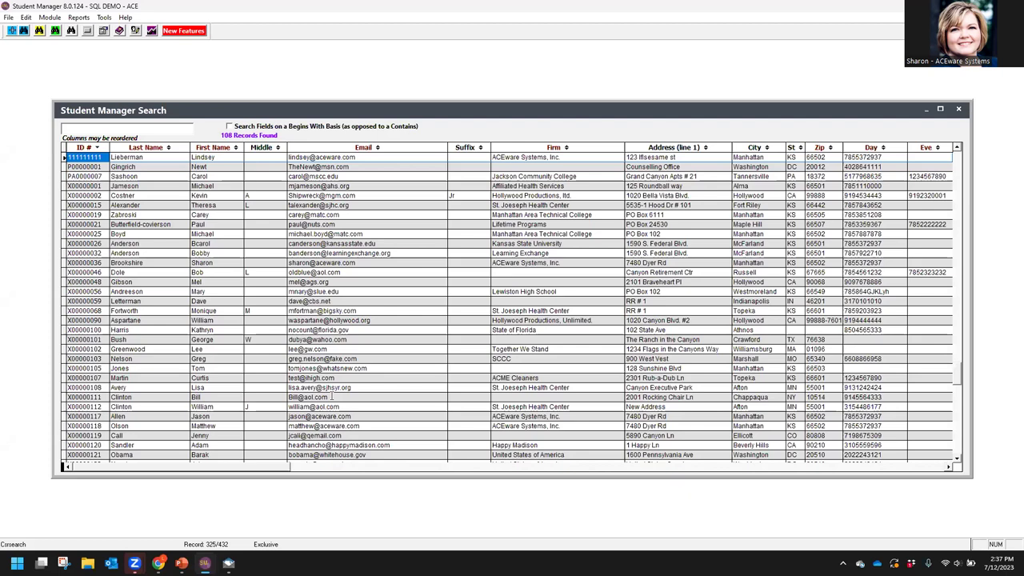
key(alt+Tab)
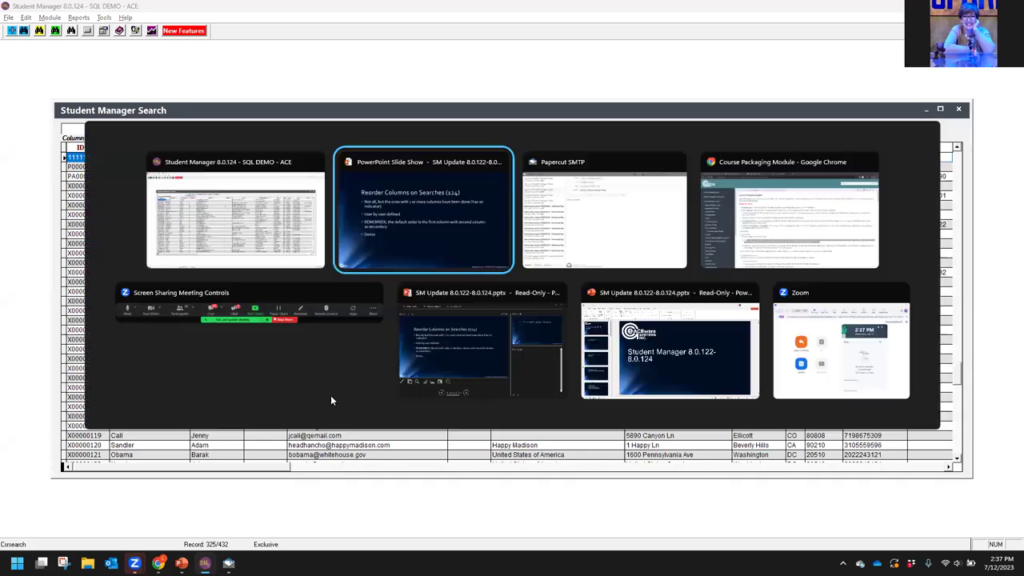
key(Right)
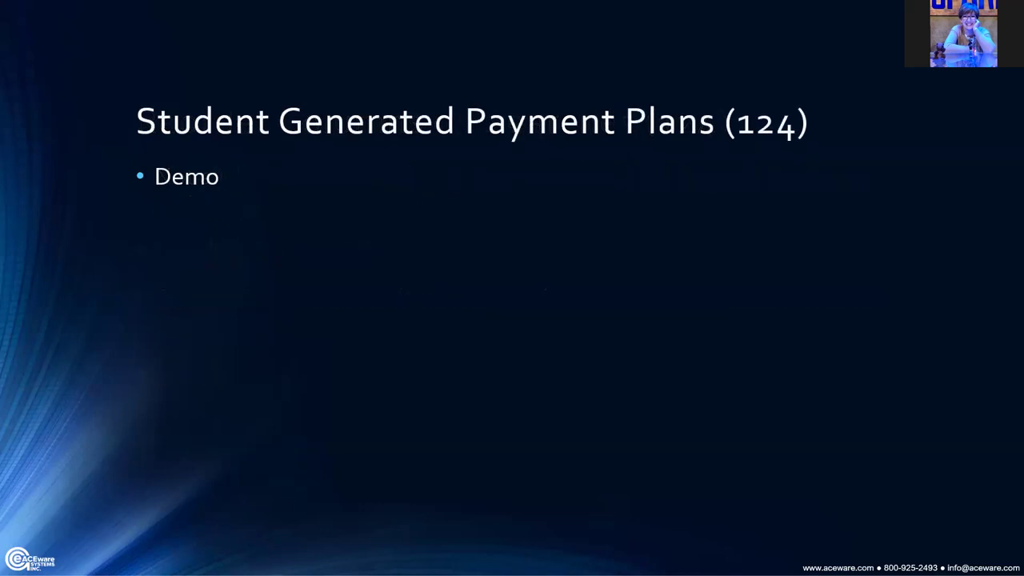